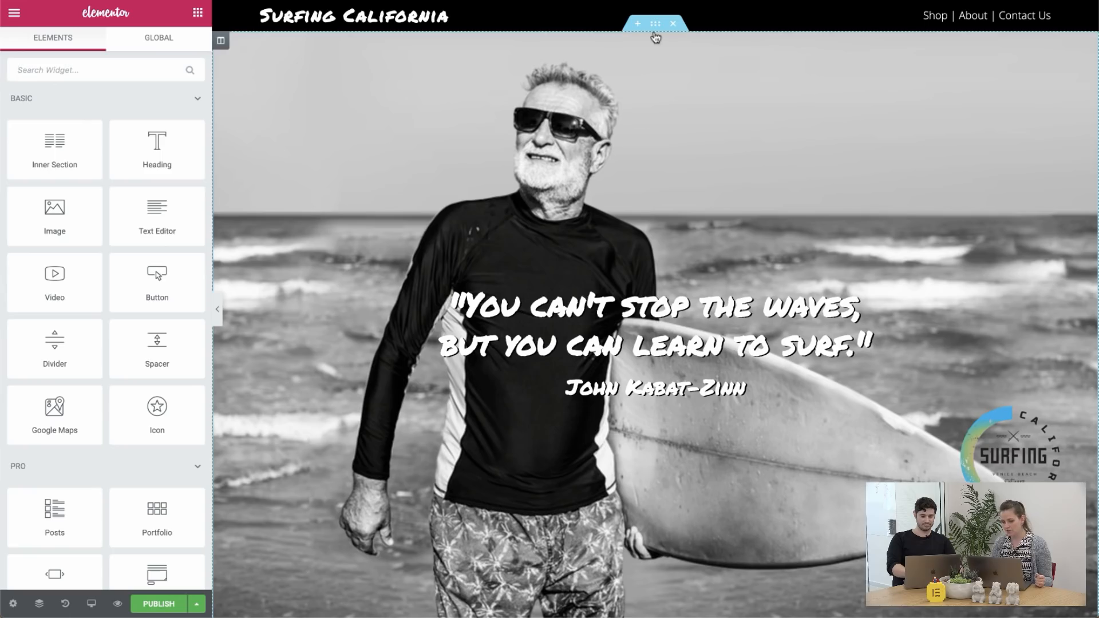
Review the surfer hero section's background and overlay images, and turn on Scrolling Effects for the background
click(655, 24)
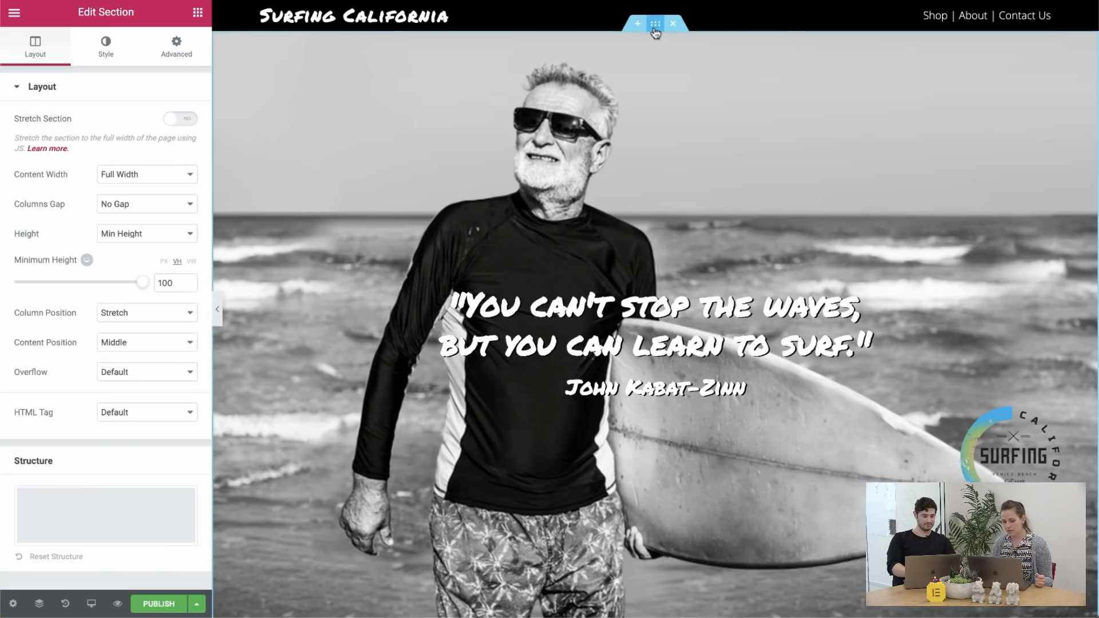
click(114, 57)
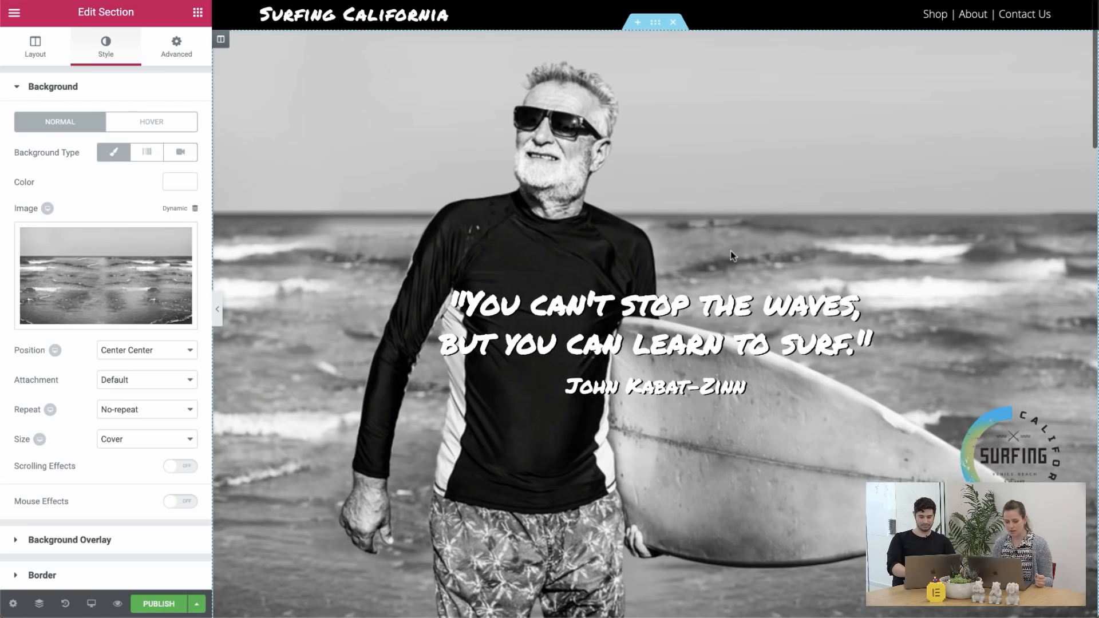
click(126, 547)
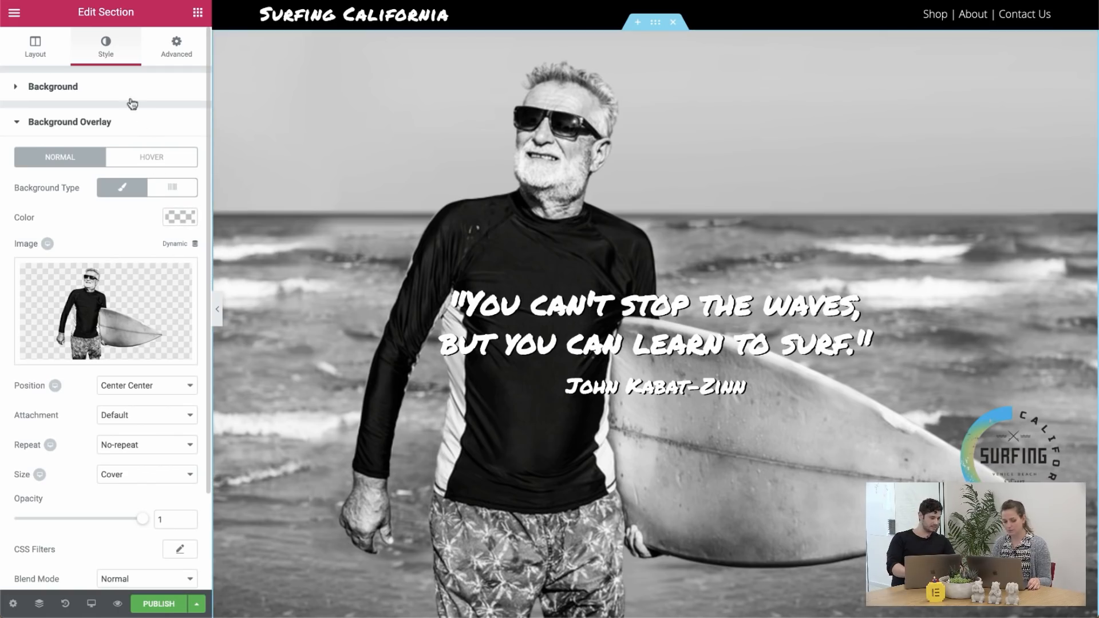
click(95, 100)
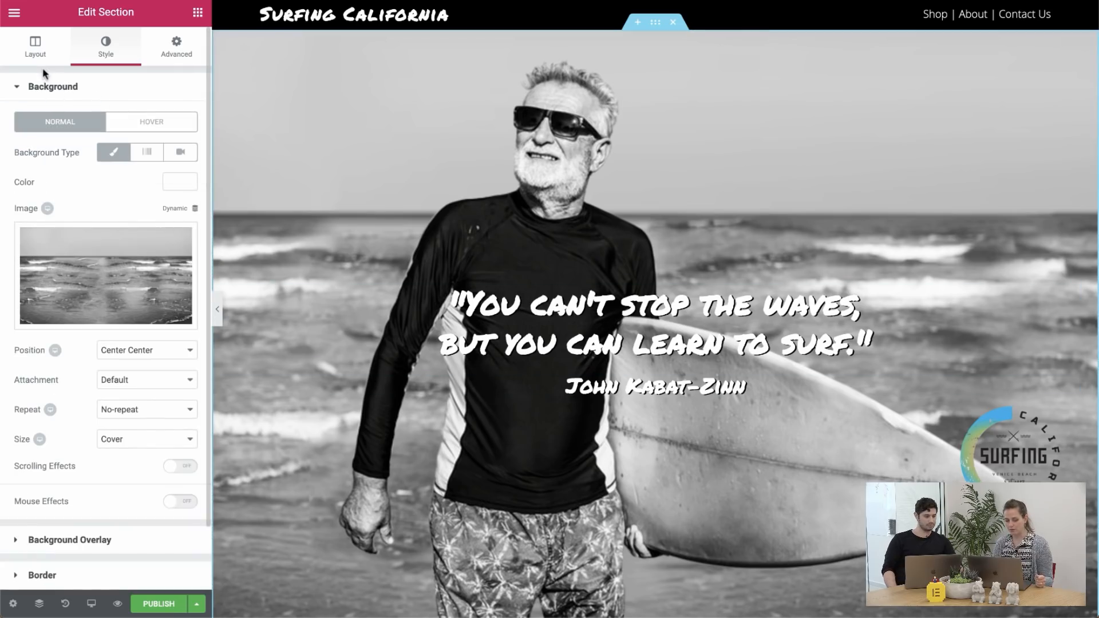
scroll(146, 154, down, 2)
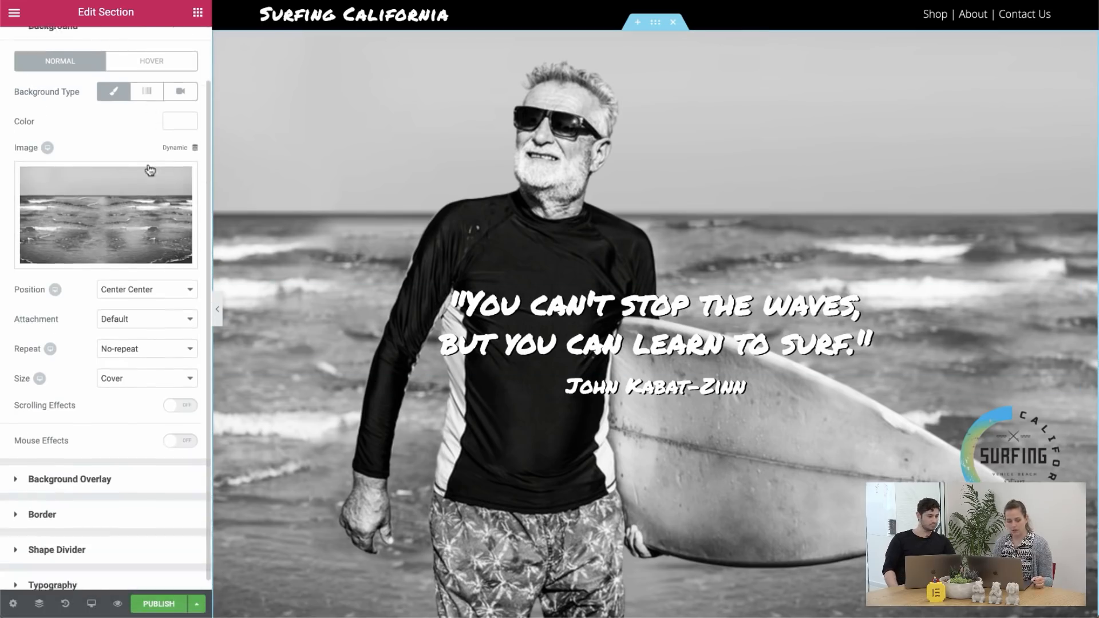
click(174, 396)
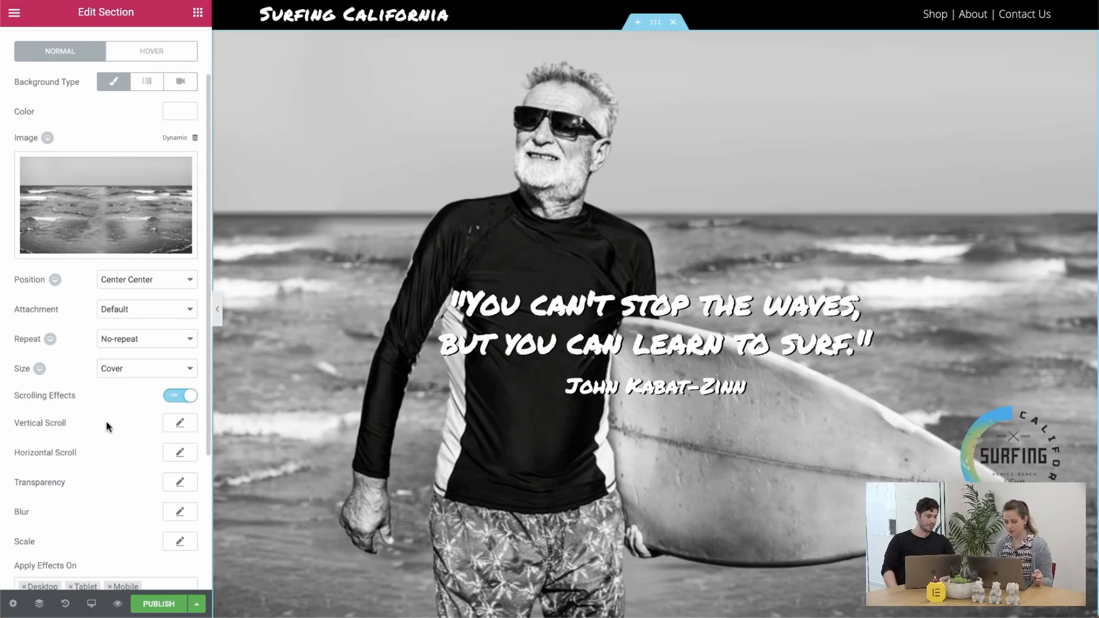
Try Vertical Scroll on the hero section's background image, and enable Horizontal Scroll for it instead
scroll(107, 426, down, 3)
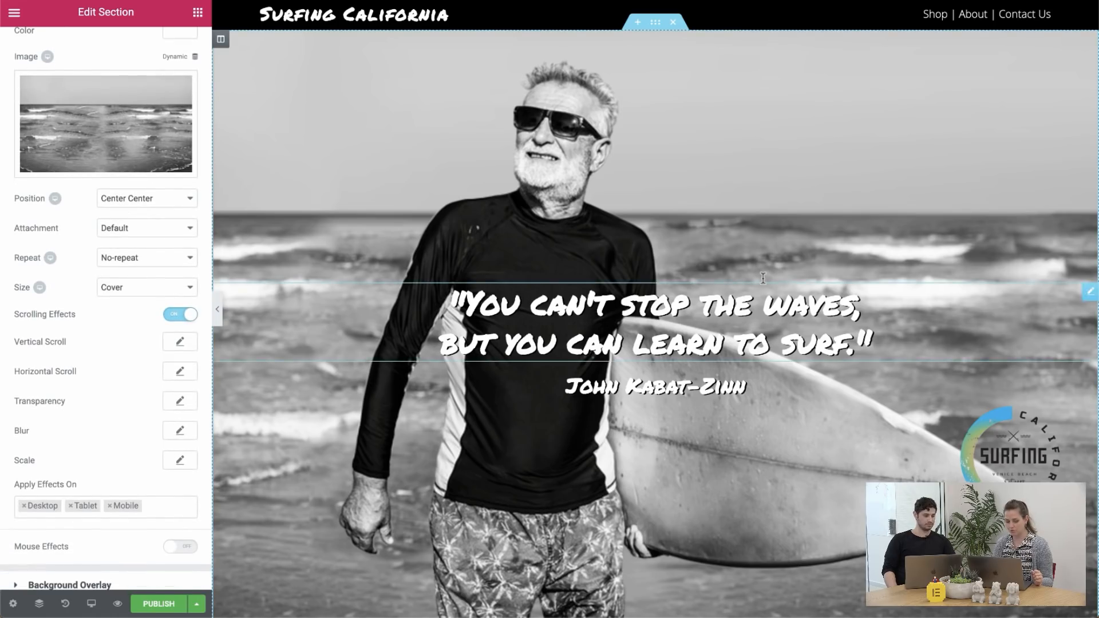
click(178, 344)
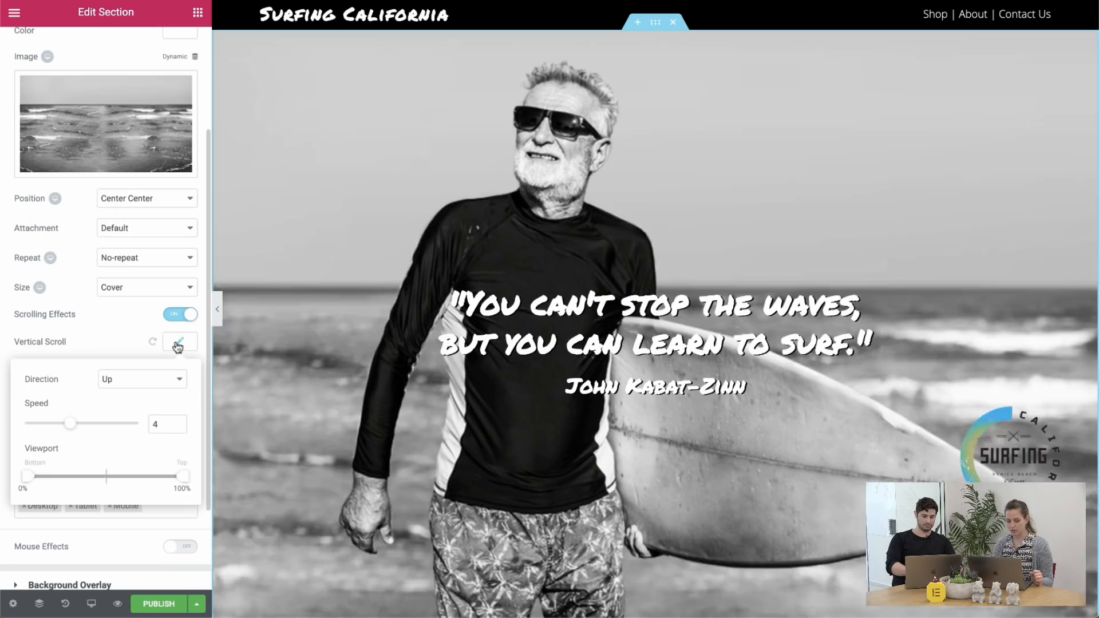
click(177, 343)
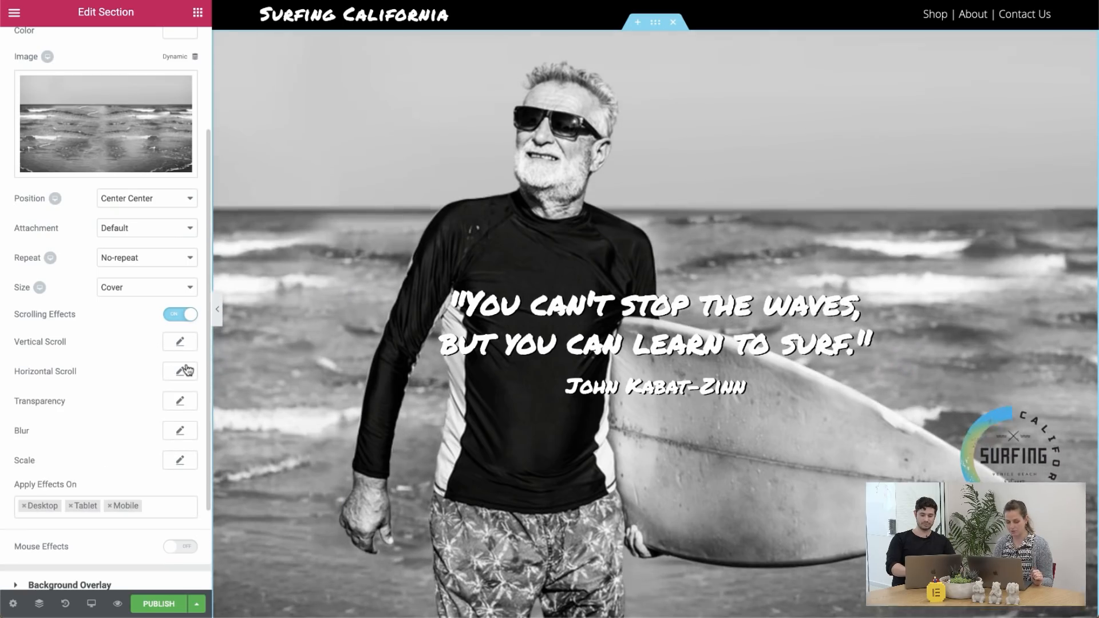
click(185, 372)
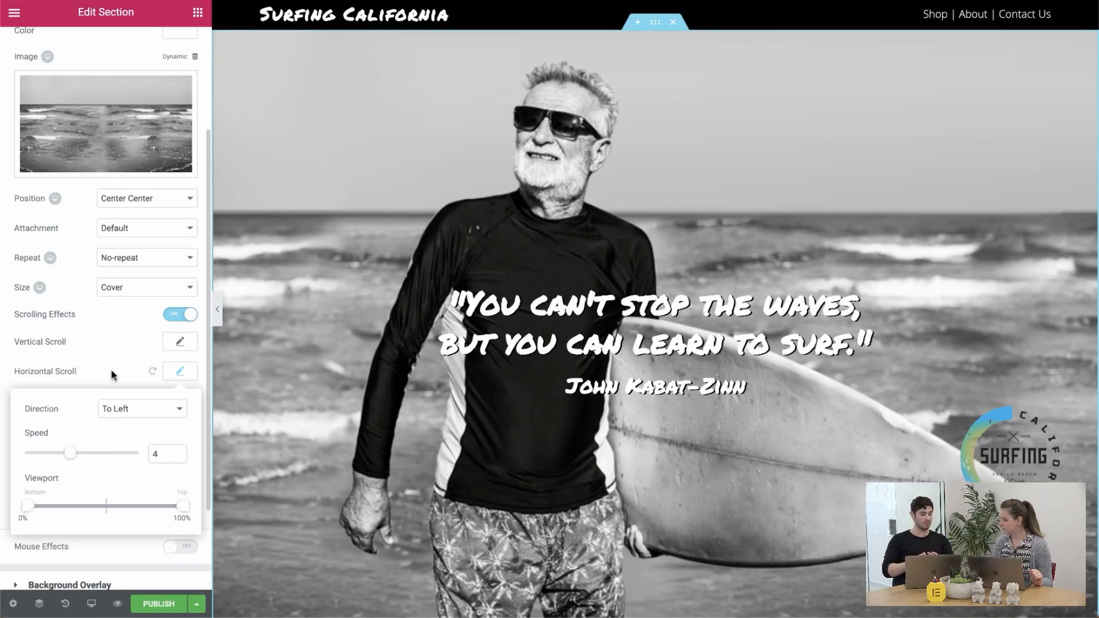
click(97, 332)
Turn on Scrolling Effects in the hero section's own Motion Effects settings and preview the page while scrolling
scroll(100, 334, up, 3)
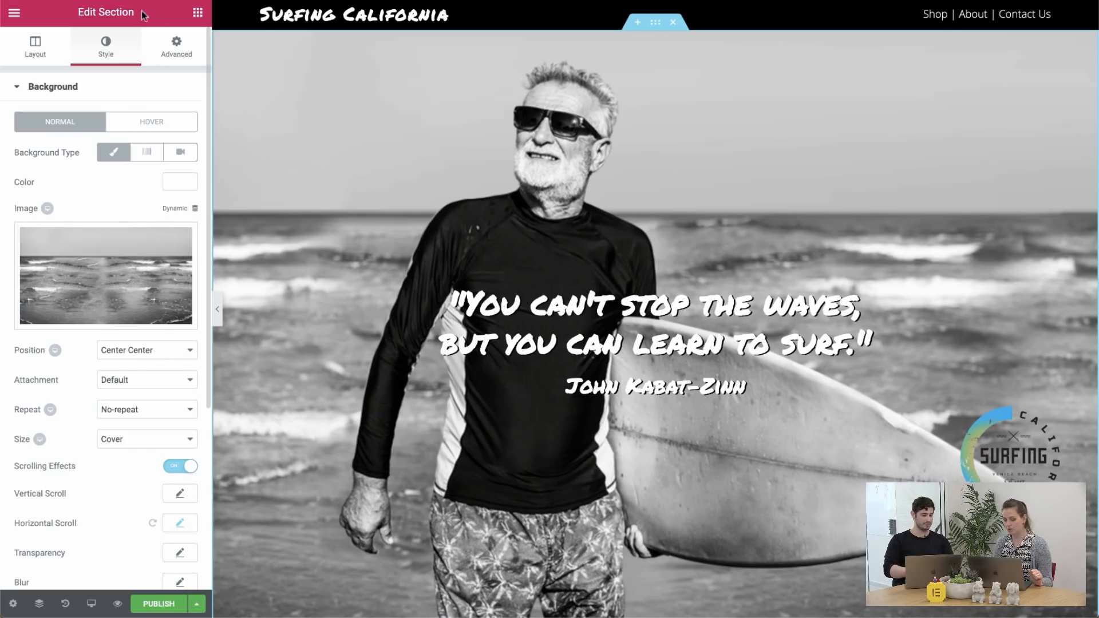
click(176, 56)
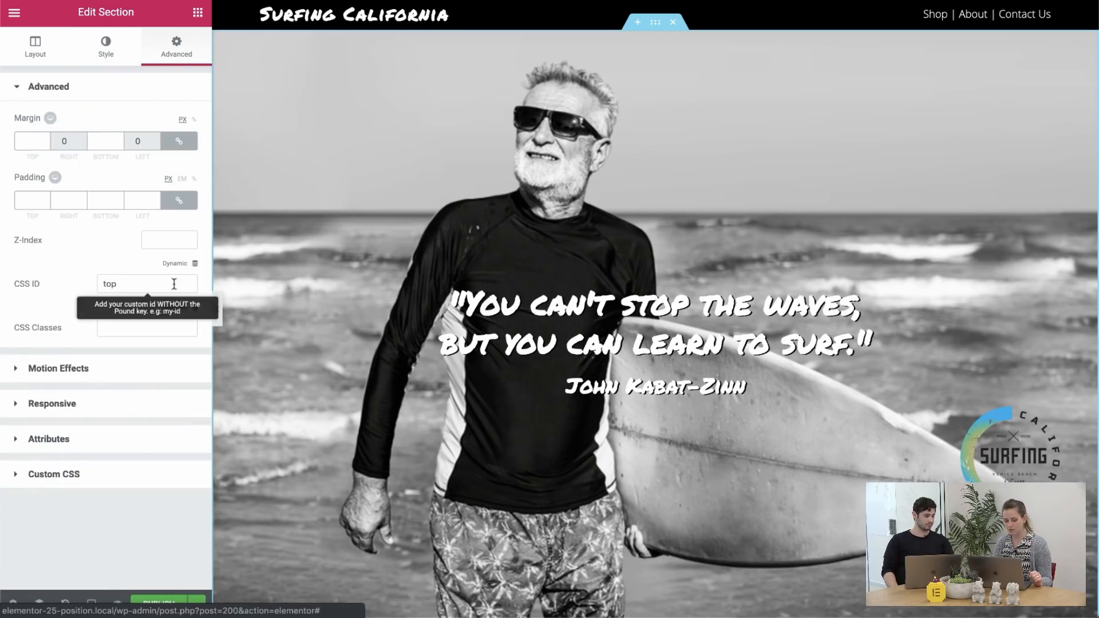
click(71, 376)
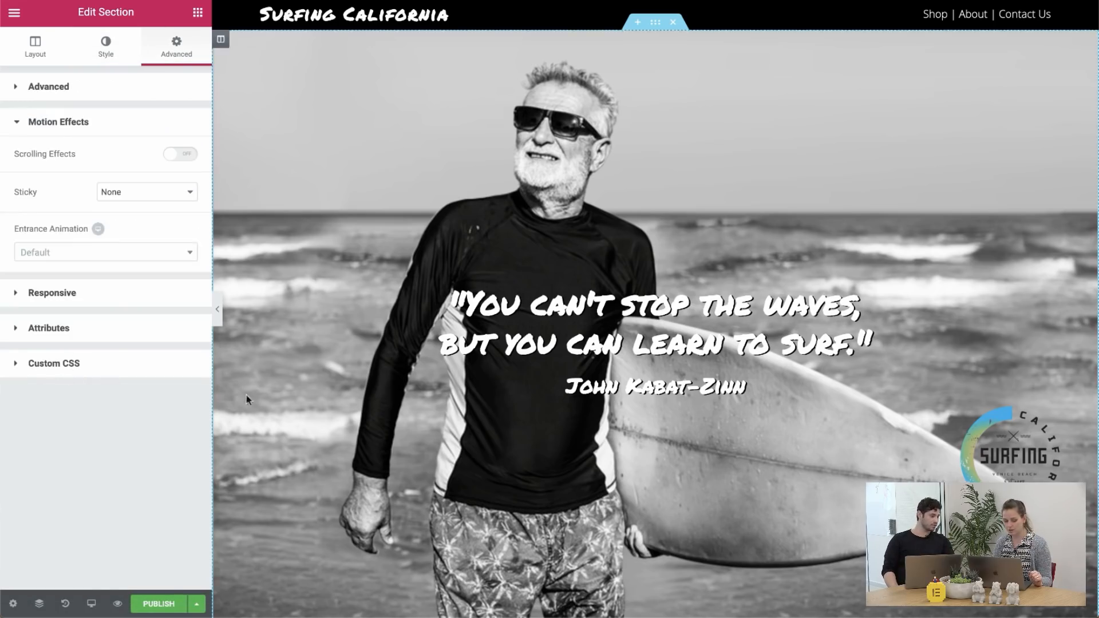
click(181, 154)
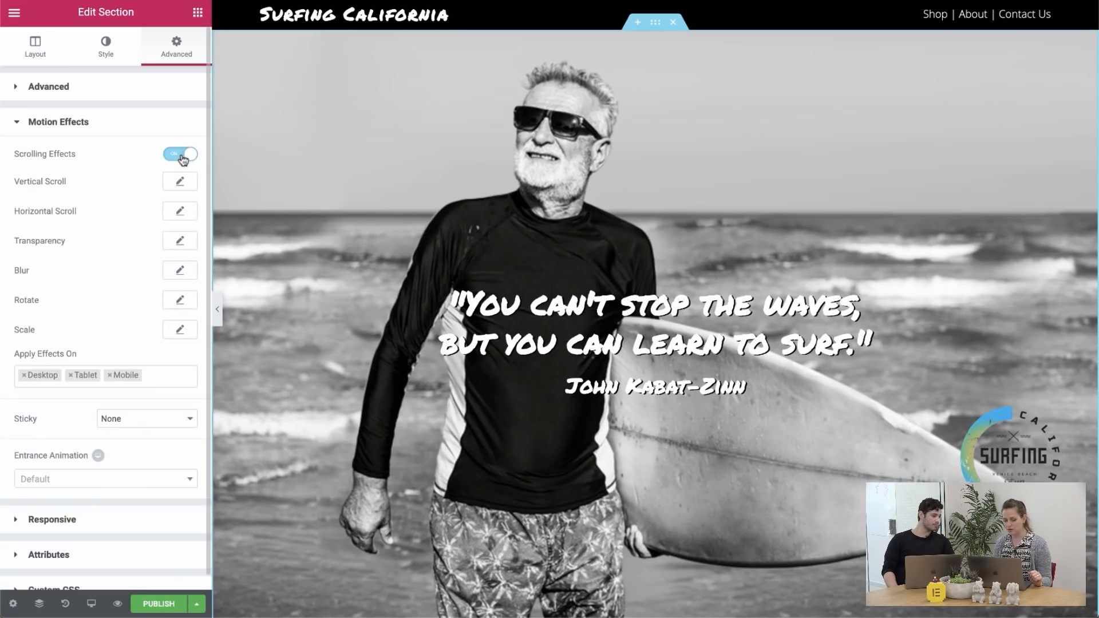
scroll(387, 154, down, 3)
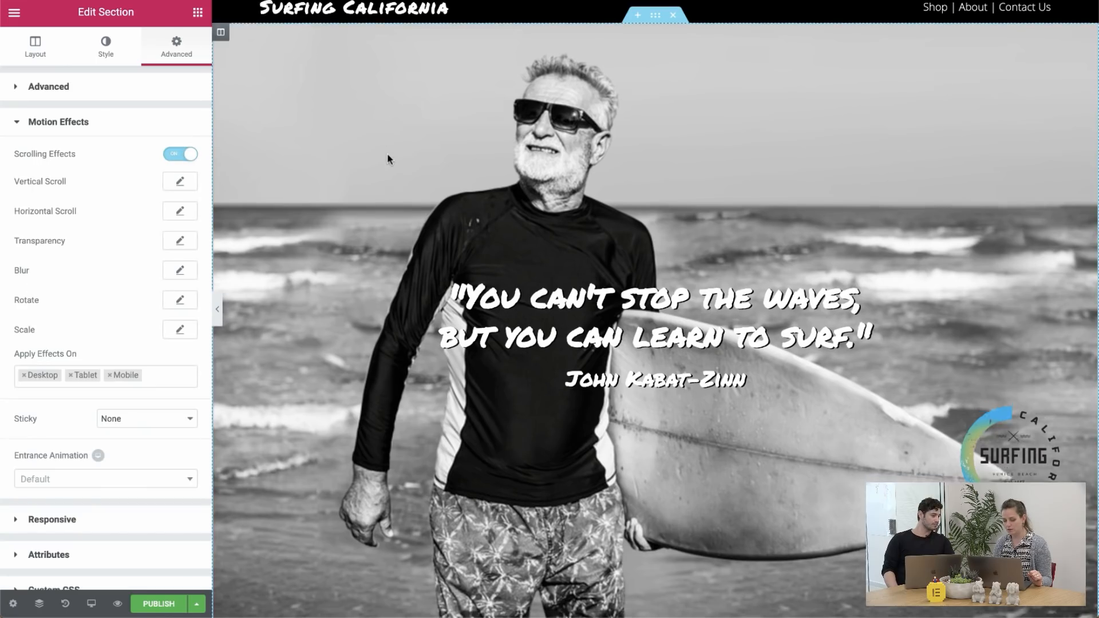
scroll(387, 159, up, 3)
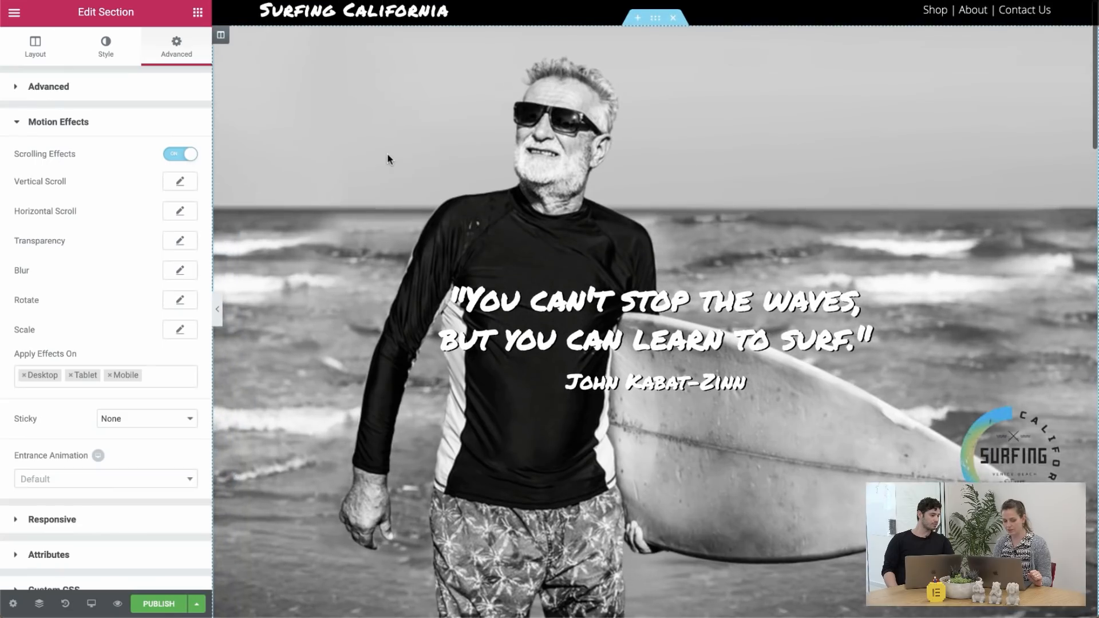
scroll(387, 159, down, 5)
scroll(388, 158, up, 5)
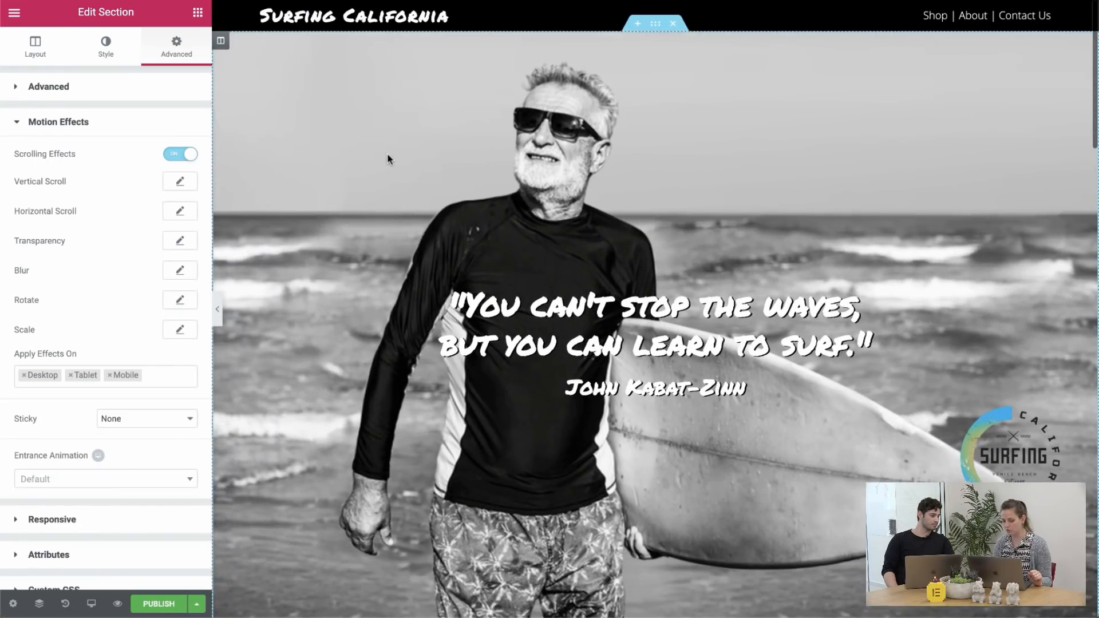
Choose To Left as the direction of the background image's Horizontal Scroll and preview the effect on the page
click(109, 56)
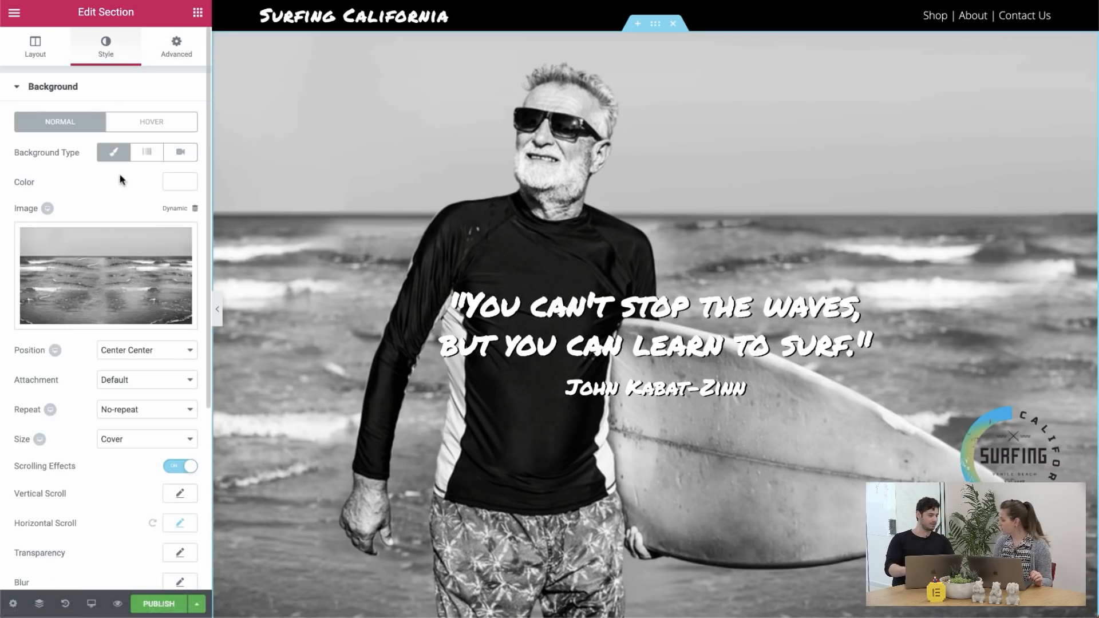
mouse_move(172, 312)
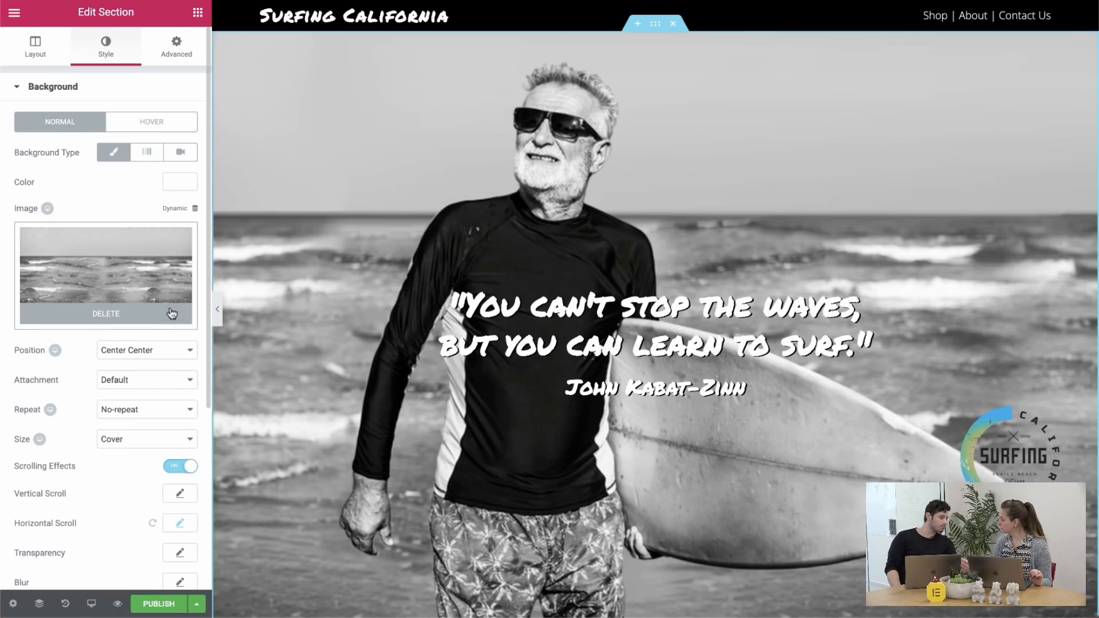
scroll(186, 473, down, 3)
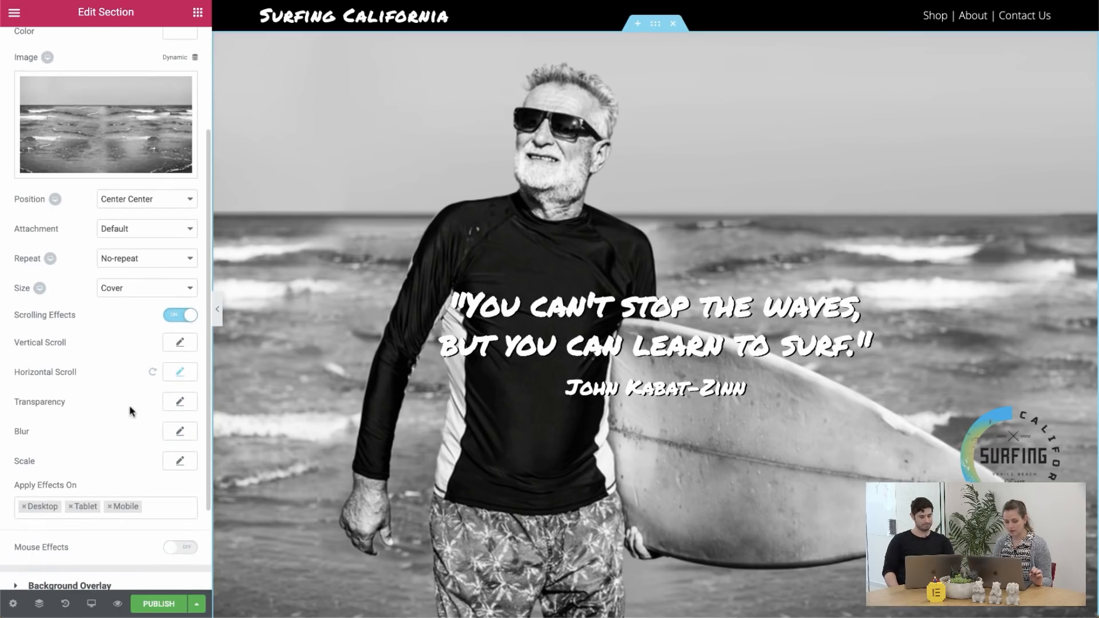
click(180, 377)
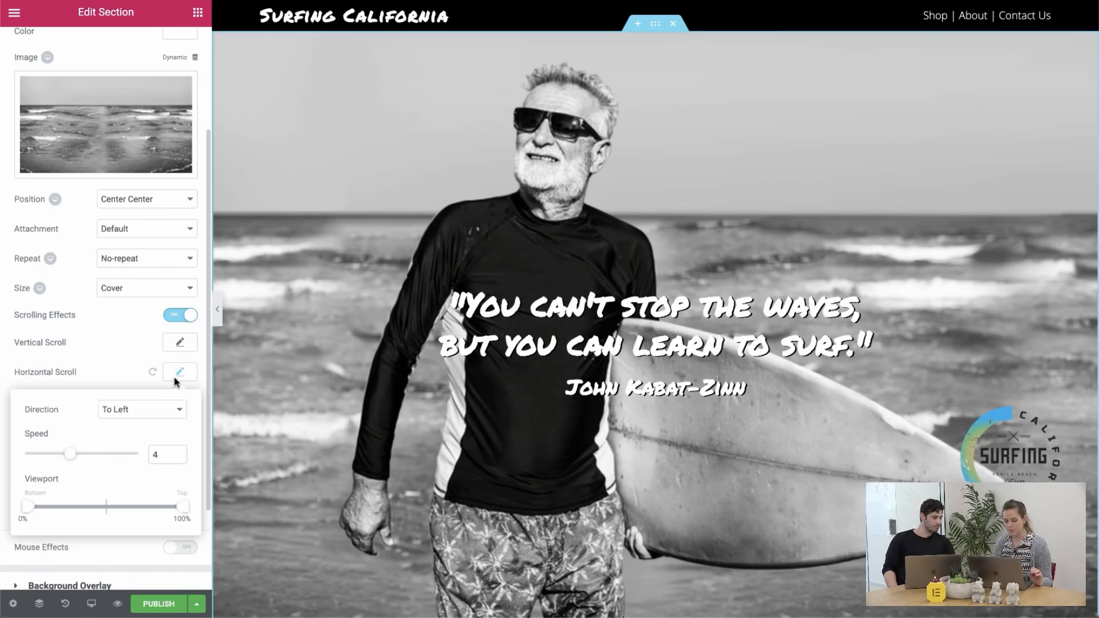
scroll(177, 380, down, 1)
click(153, 383)
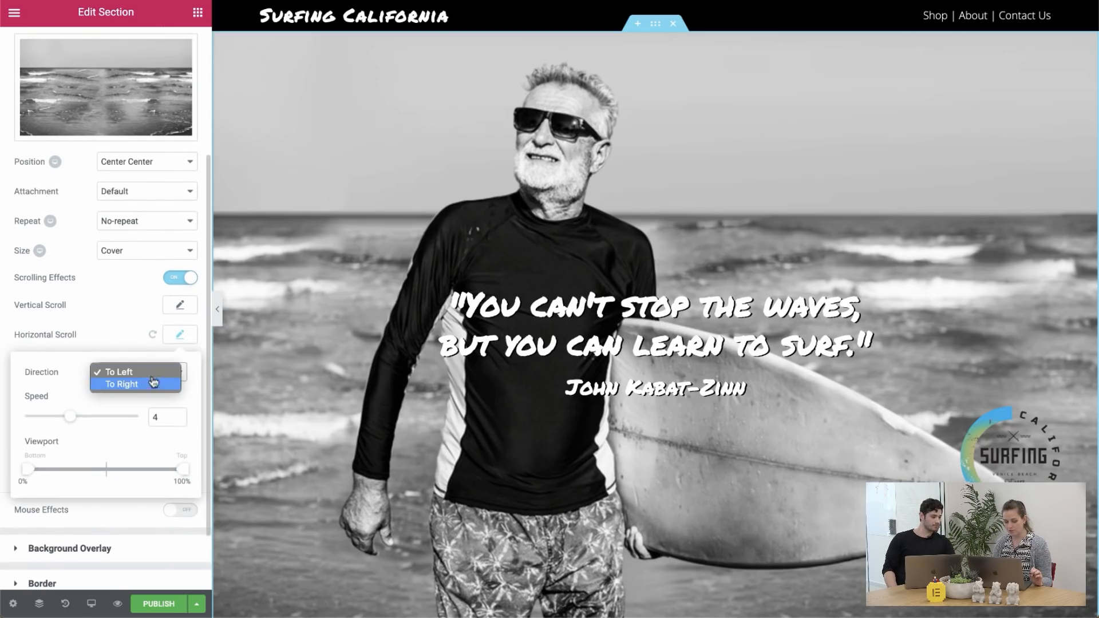
click(164, 372)
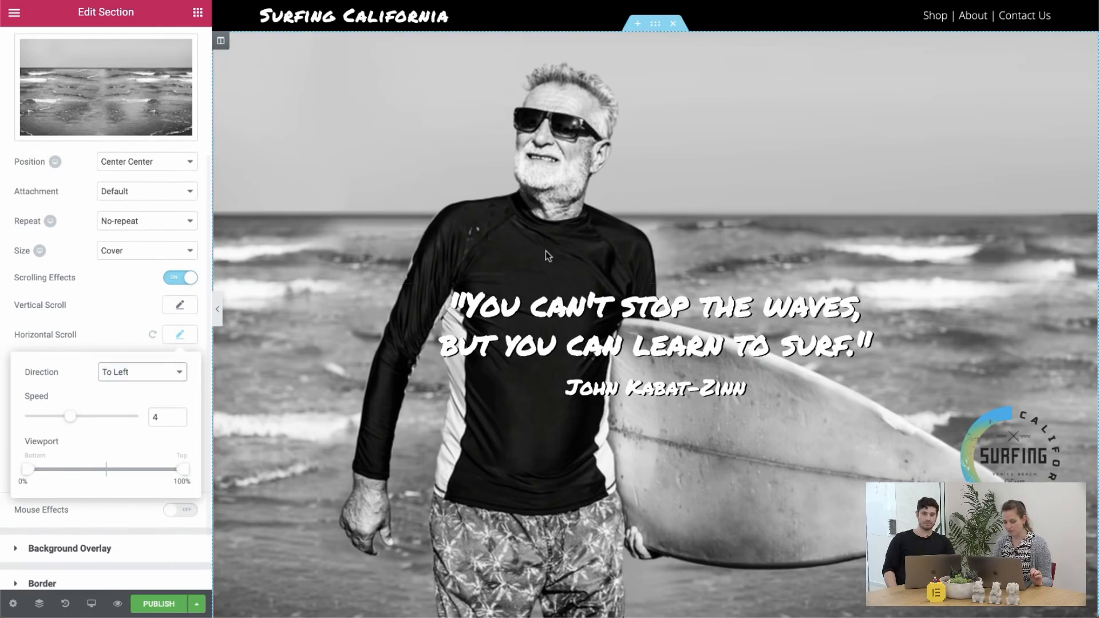
scroll(545, 251, down, 5)
scroll(787, 295, down, 2)
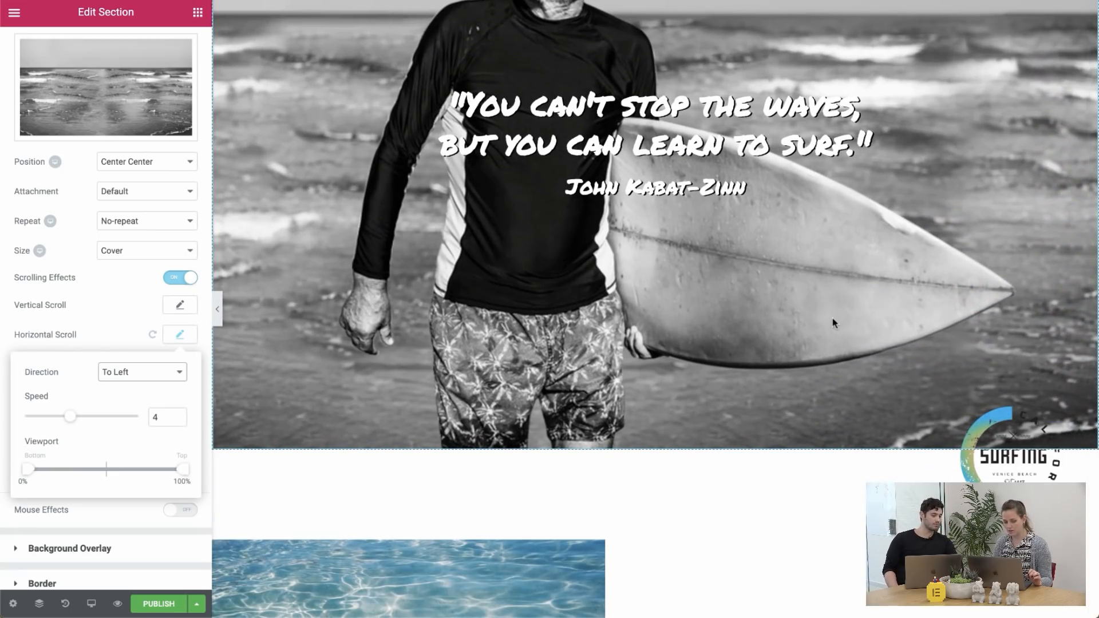
scroll(833, 318, up, 6)
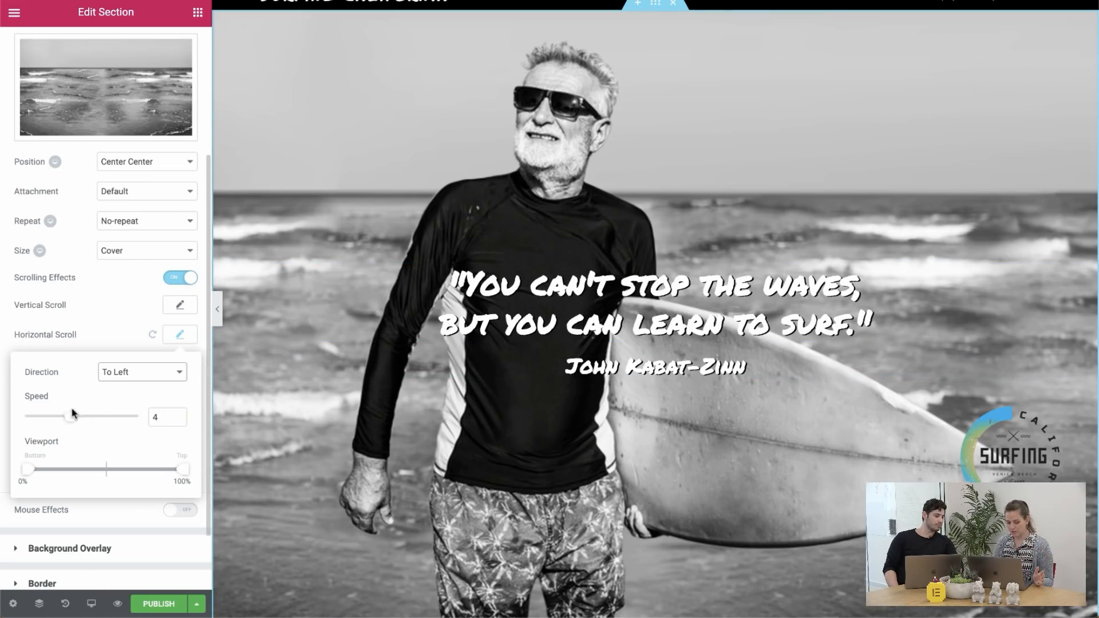
Set the background's Horizontal Scroll speed to 2 and preview the movement on the page
drag(72, 415, 51, 425)
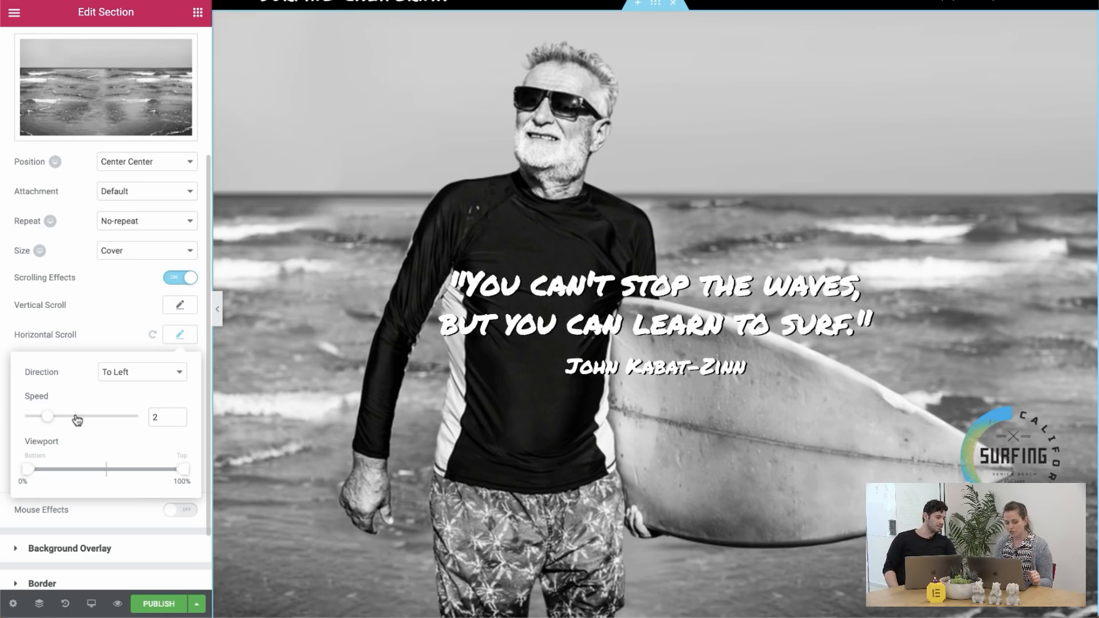
scroll(267, 316, down, 3)
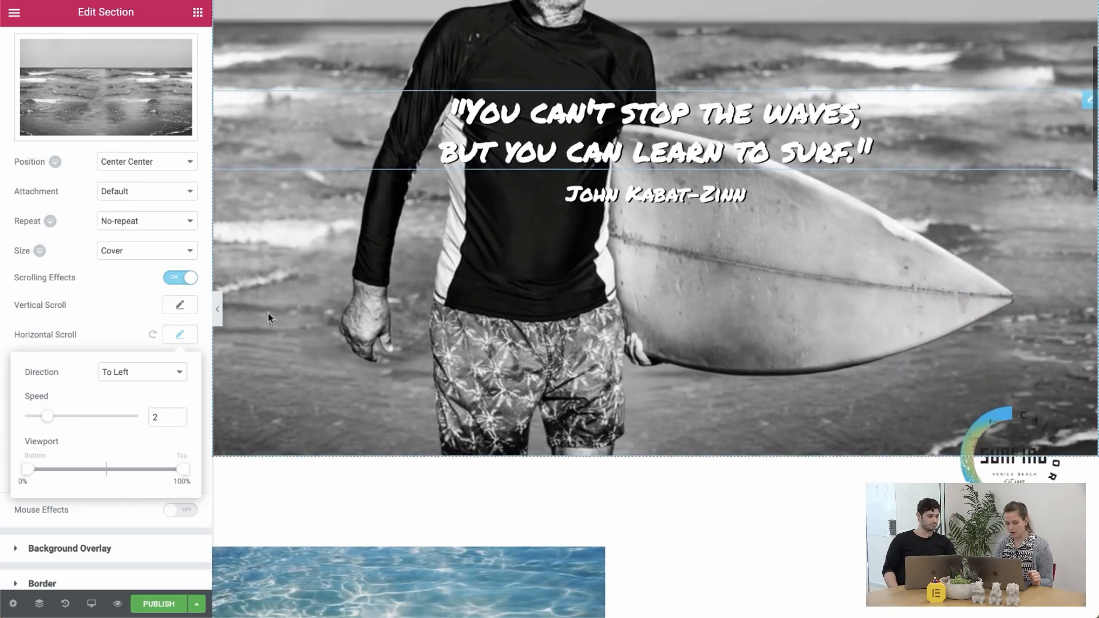
scroll(268, 317, up, 2)
scroll(267, 317, up, 2)
scroll(267, 316, down, 3)
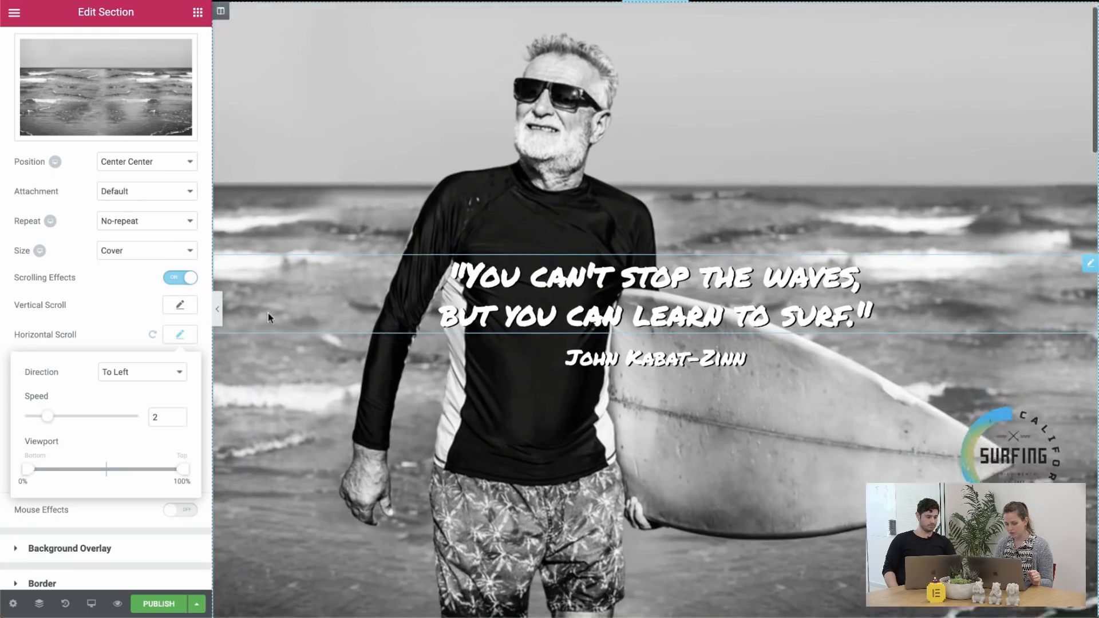
scroll(268, 317, up, 2)
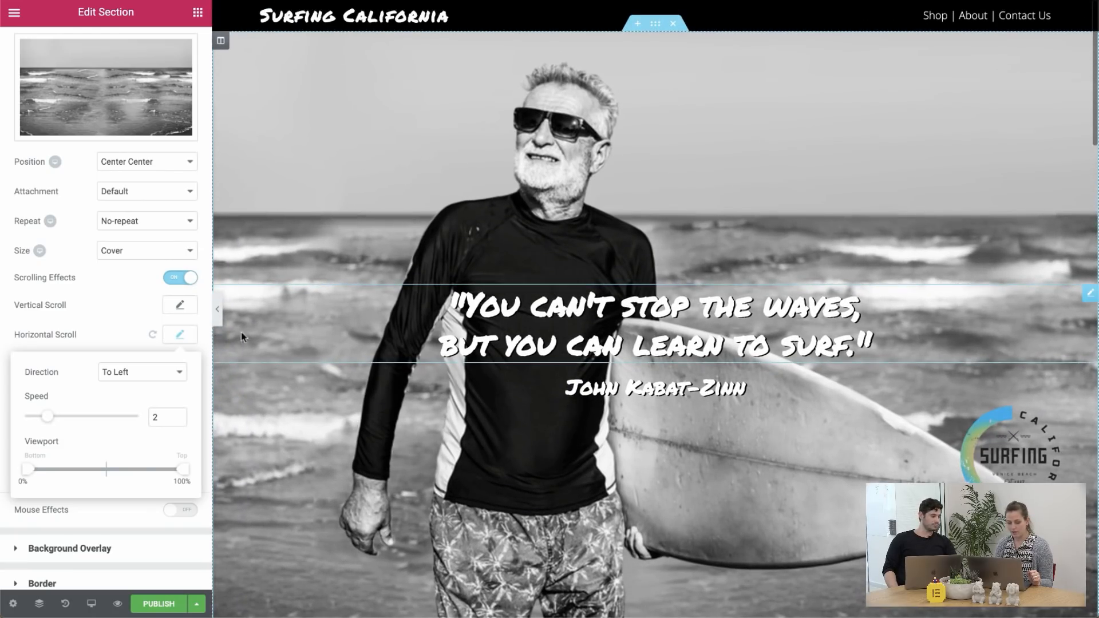
Examine how the hero section's position on screen relates to the Viewport range of its background's Horizontal Scroll while scrolling the page
double_click(32, 447)
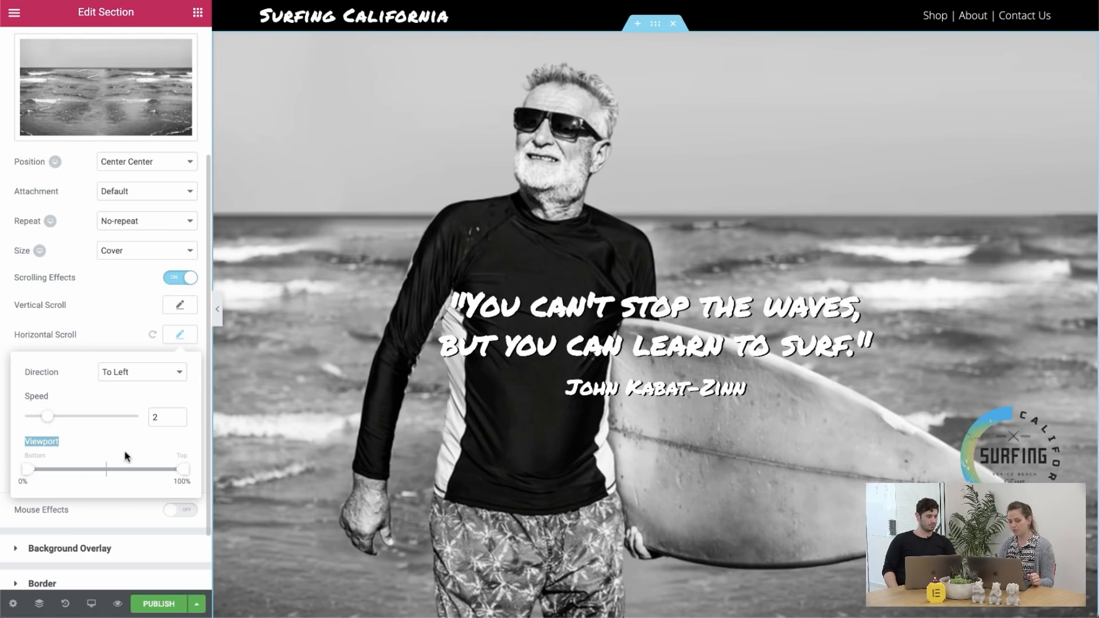
scroll(595, 305, down, 1)
scroll(597, 304, up, 1)
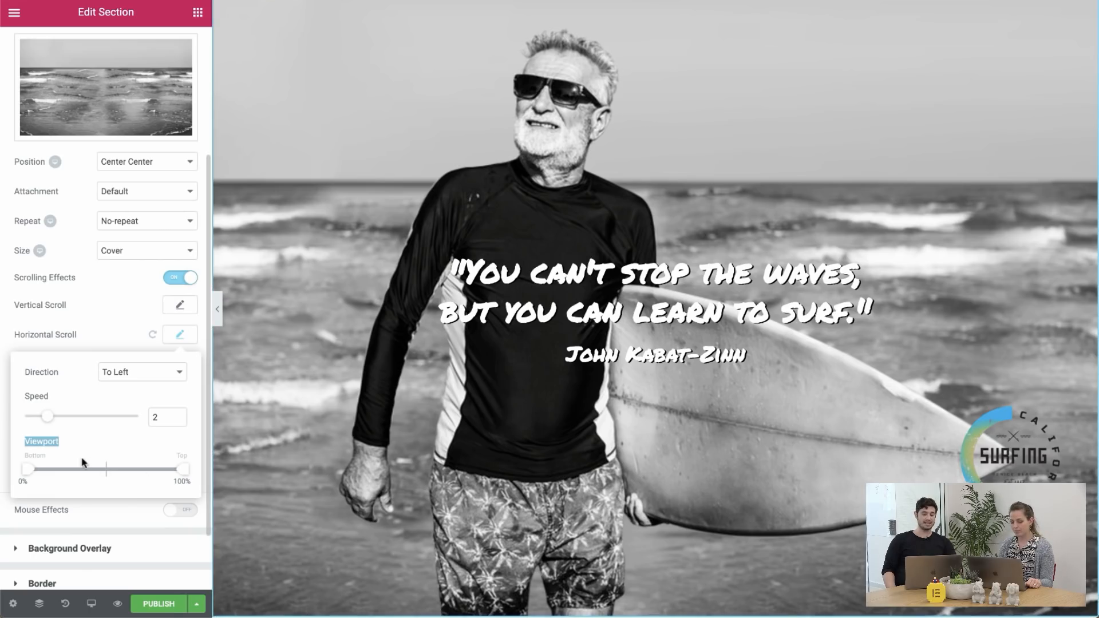
click(70, 446)
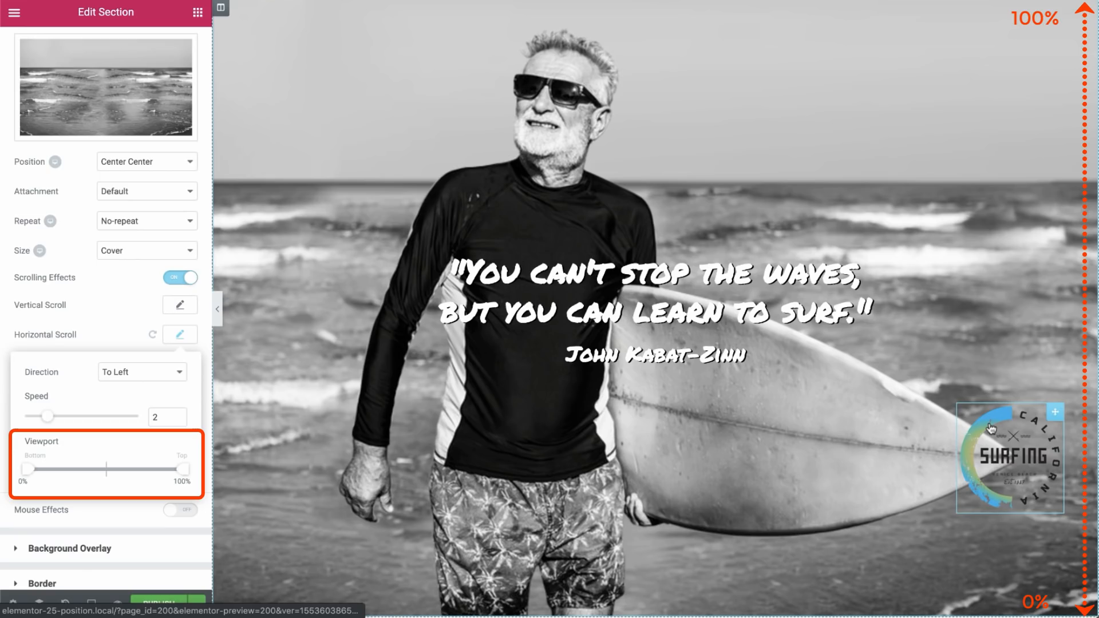
scroll(990, 428, down, 1)
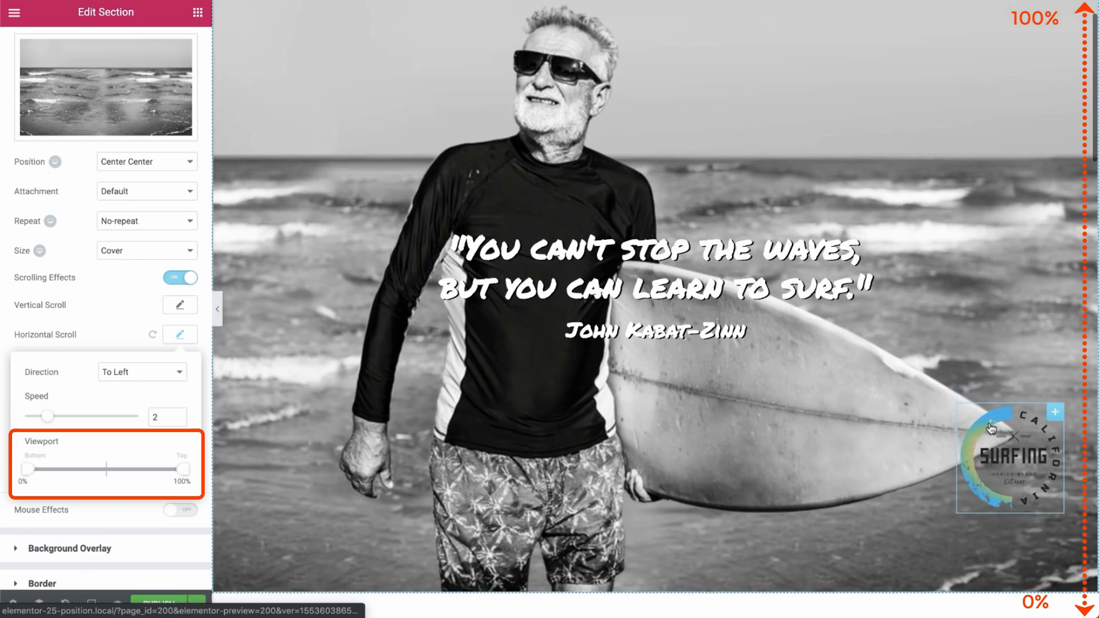
scroll(991, 428, down, 3)
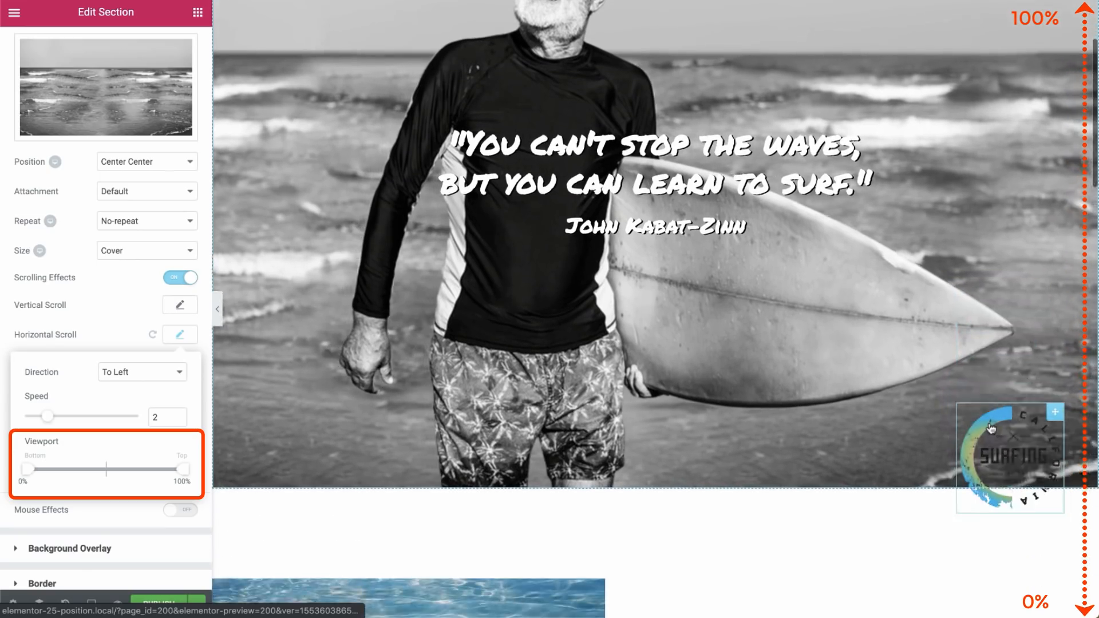
scroll(991, 428, down, 2)
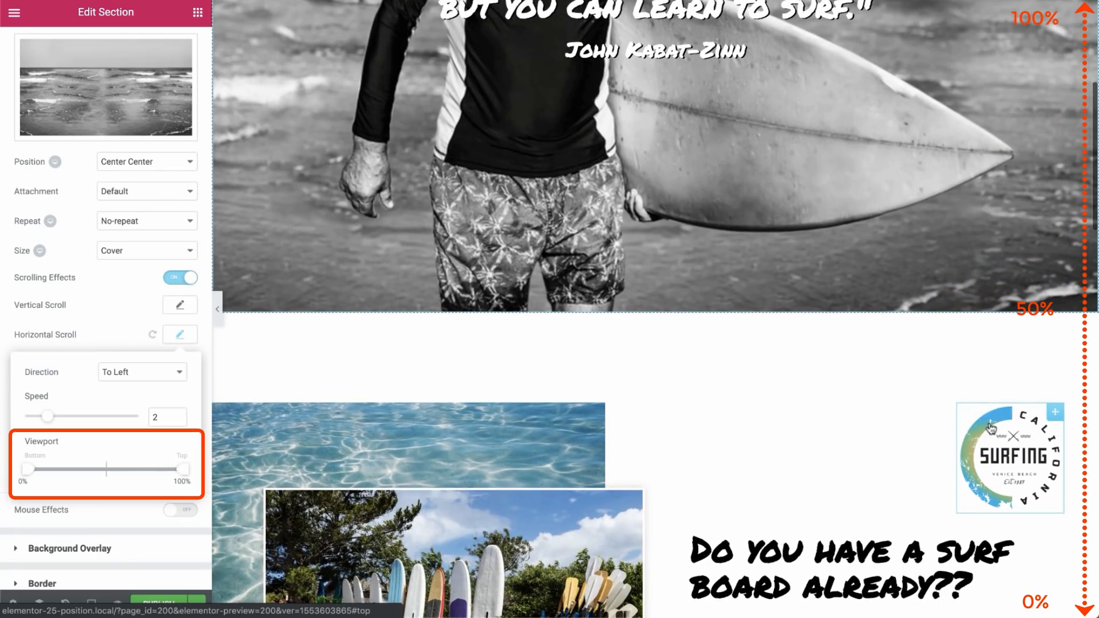
scroll(991, 428, down, 1)
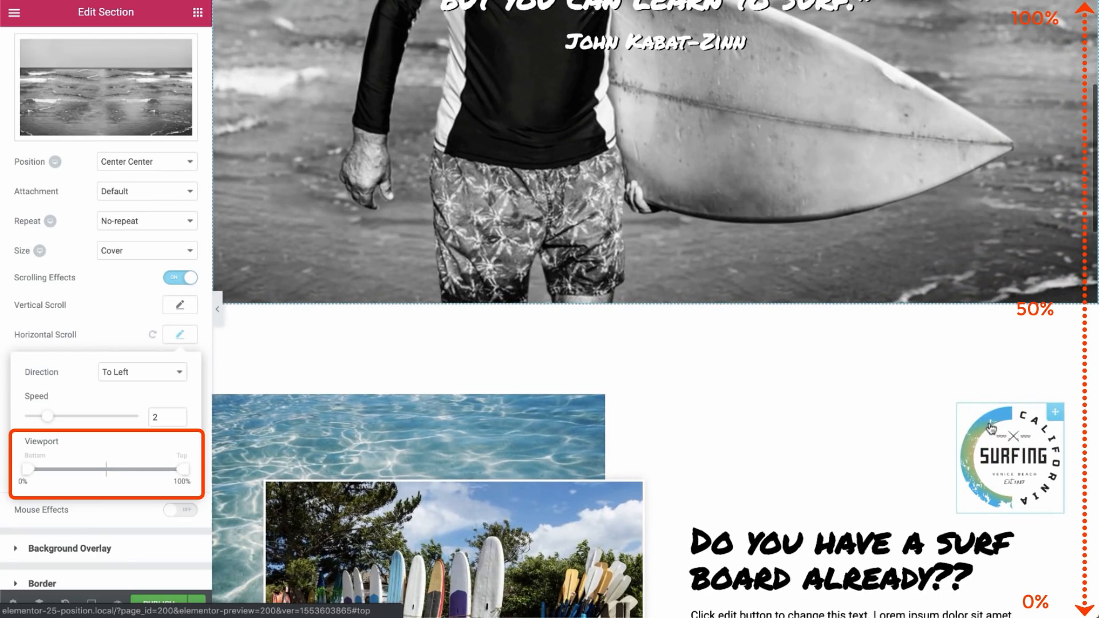
scroll(991, 428, down, 1)
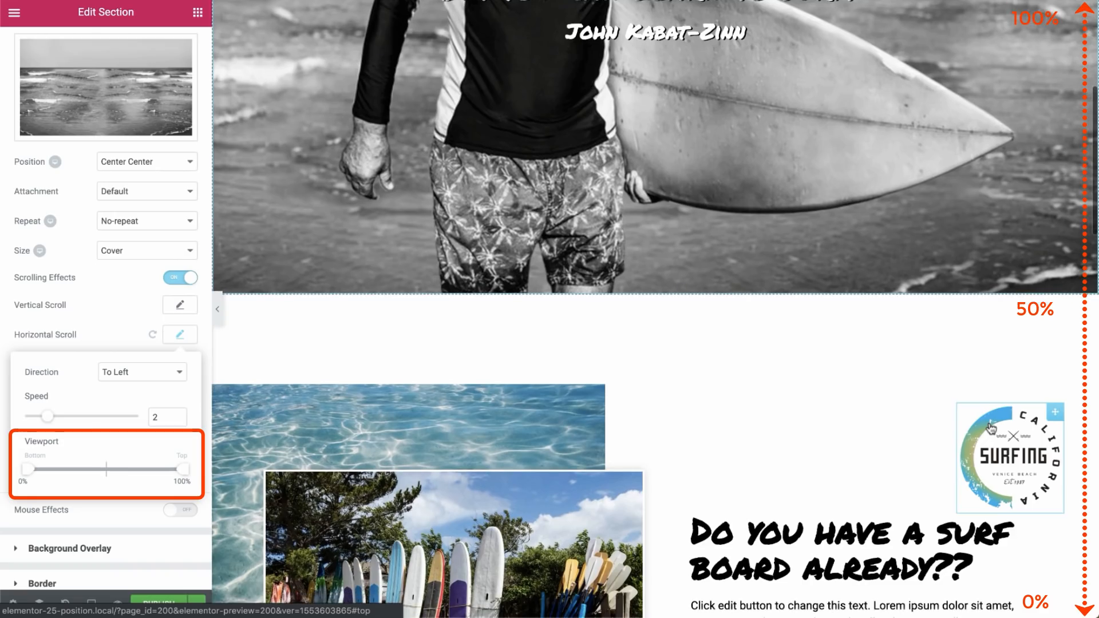
scroll(991, 428, down, 3)
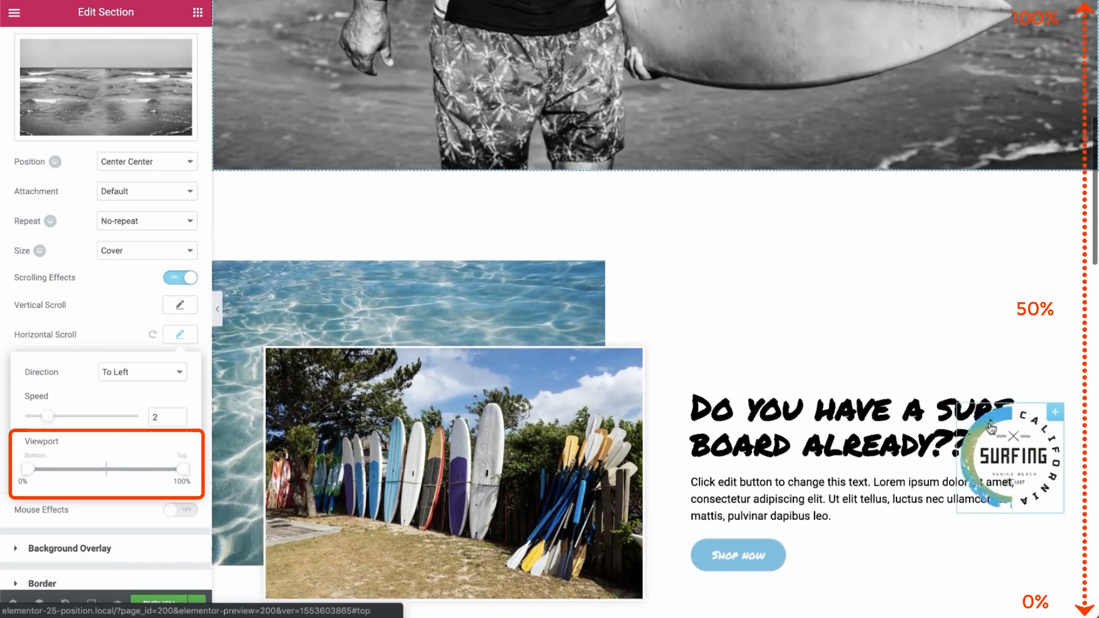
scroll(990, 428, down, 3)
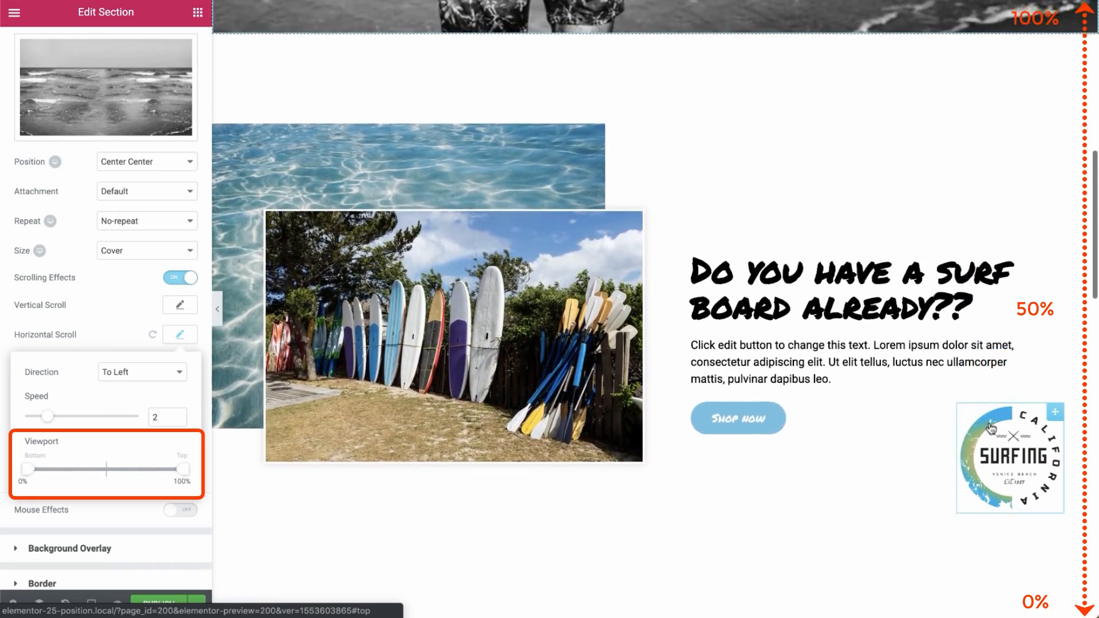
scroll(991, 428, down, 1)
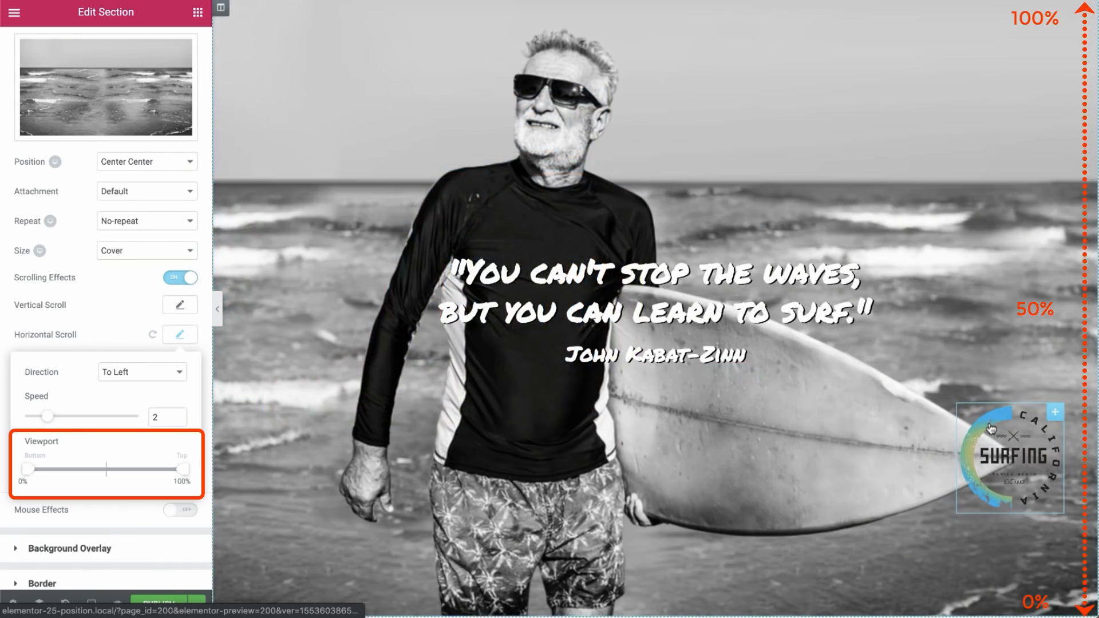
scroll(991, 428, down, 1)
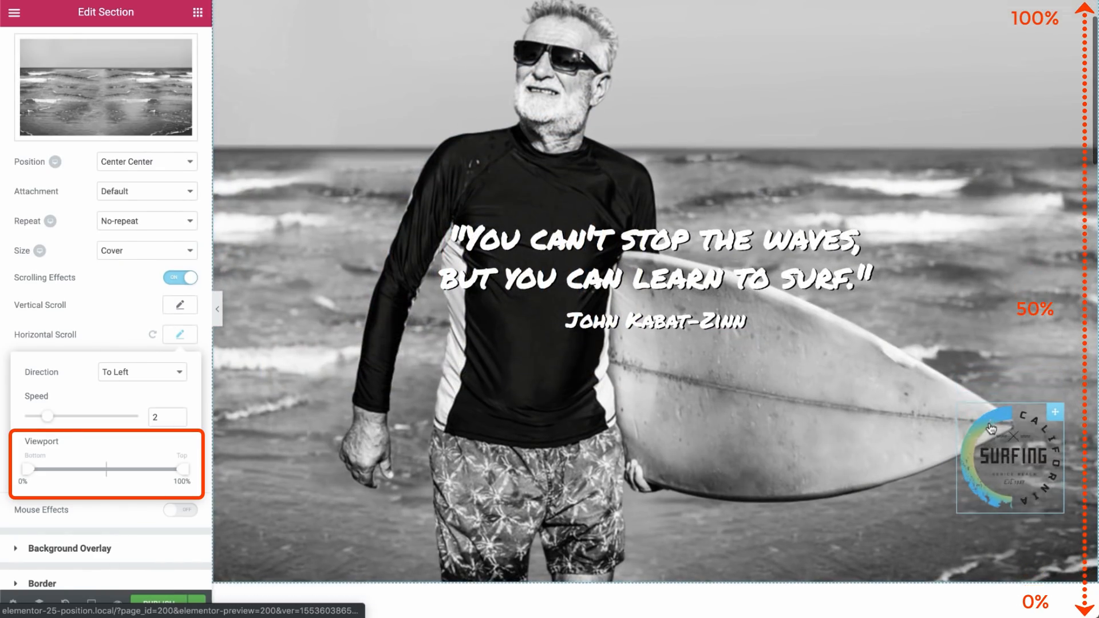
scroll(991, 428, down, 4)
scroll(990, 428, down, 6)
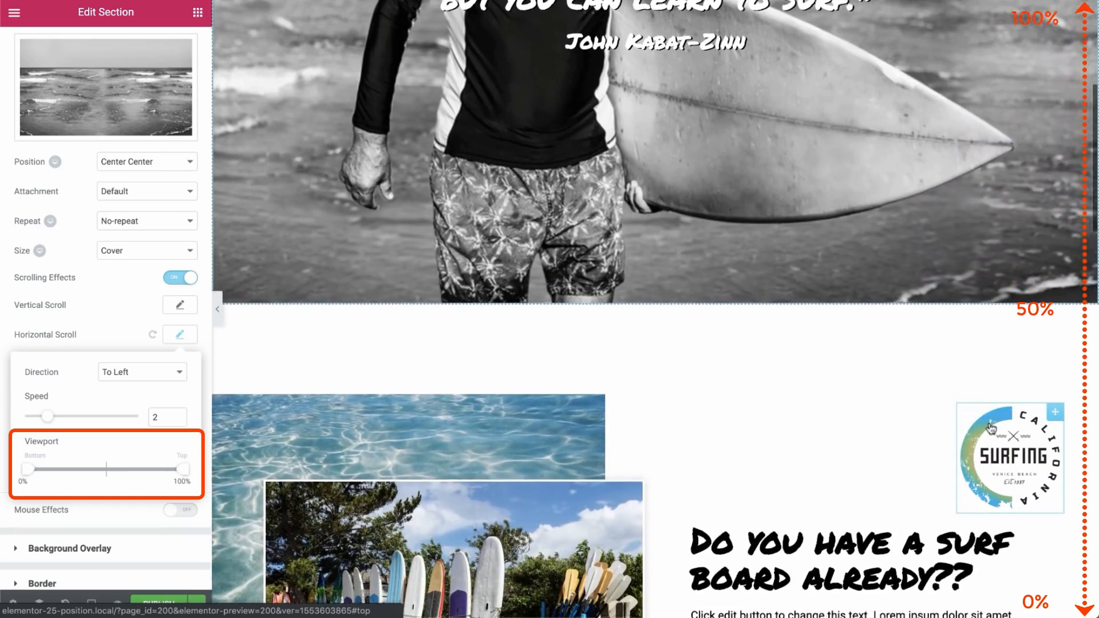
scroll(990, 428, down, 2)
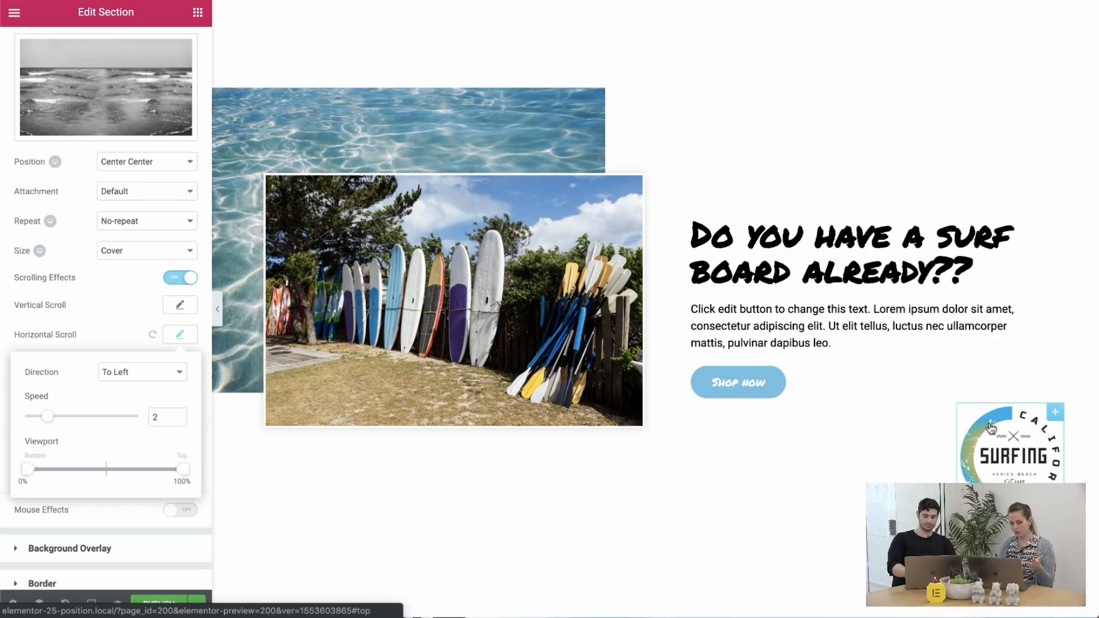
scroll(990, 428, up, 8)
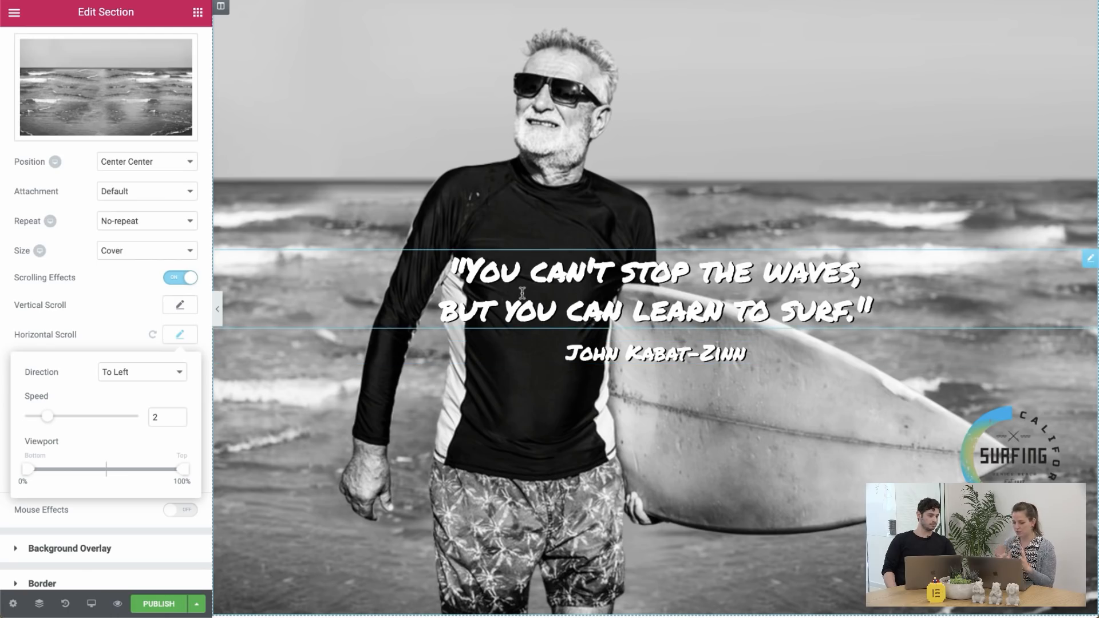
scroll(526, 275, down, 2)
scroll(522, 293, up, 3)
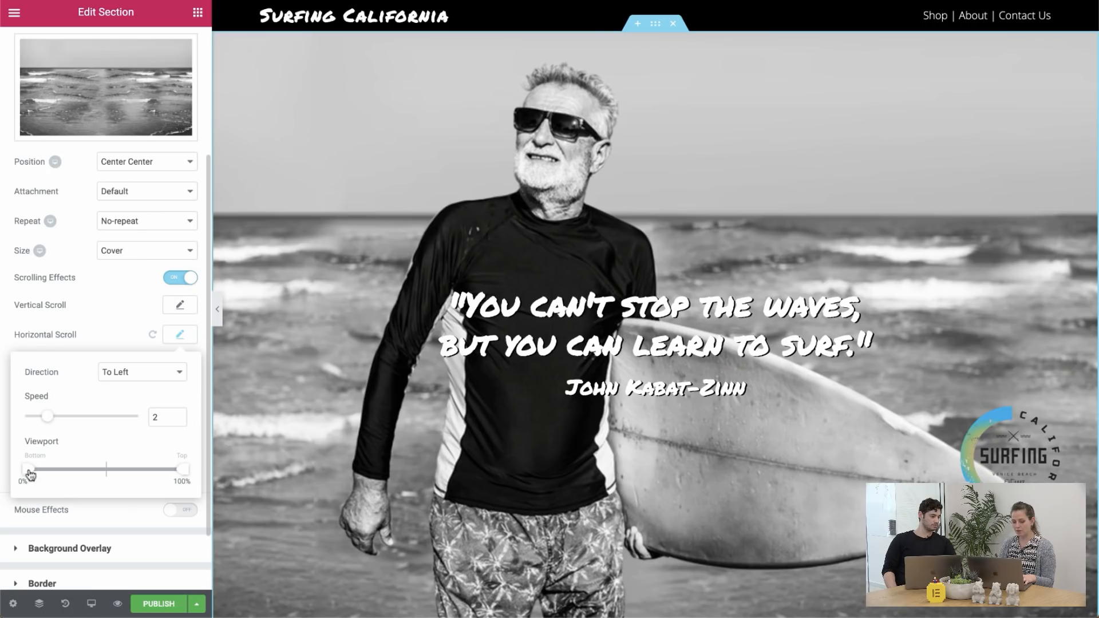
Set the bottom Viewport limit of the background's Horizontal Scroll to 15%, preview the effect on the page, and close its settings
drag(29, 475, 52, 489)
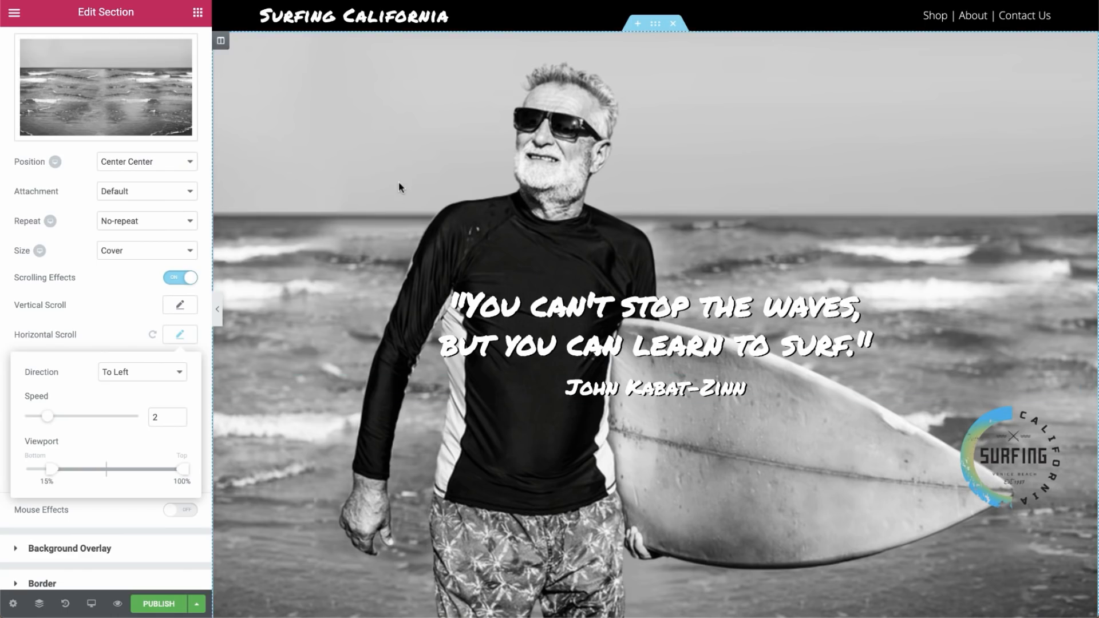
scroll(398, 182, down, 3)
scroll(399, 182, down, 5)
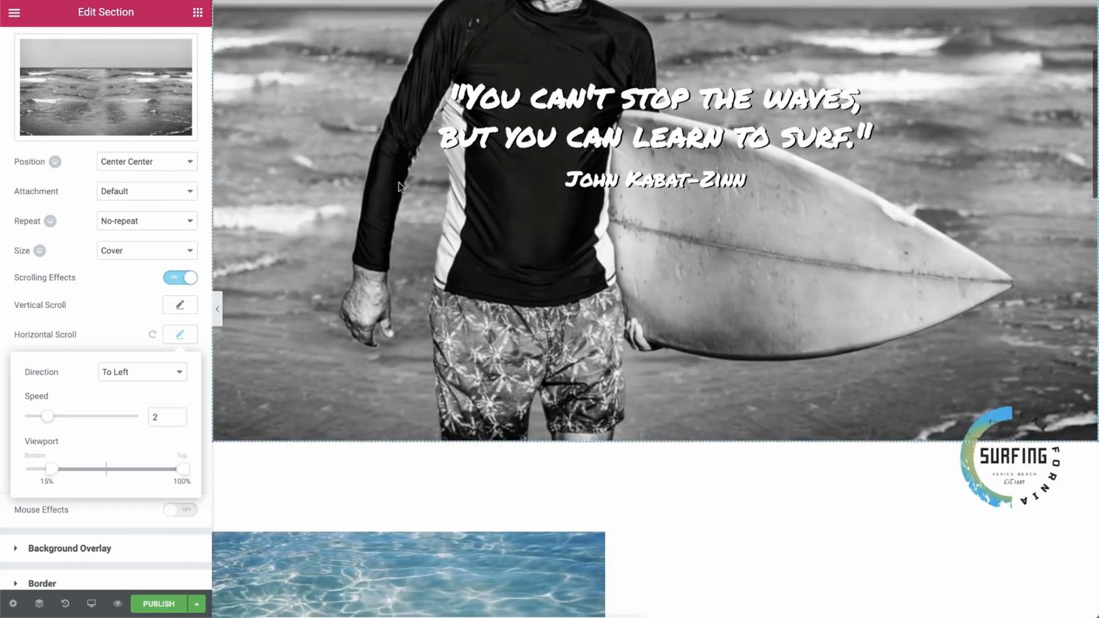
scroll(398, 182, down, 3)
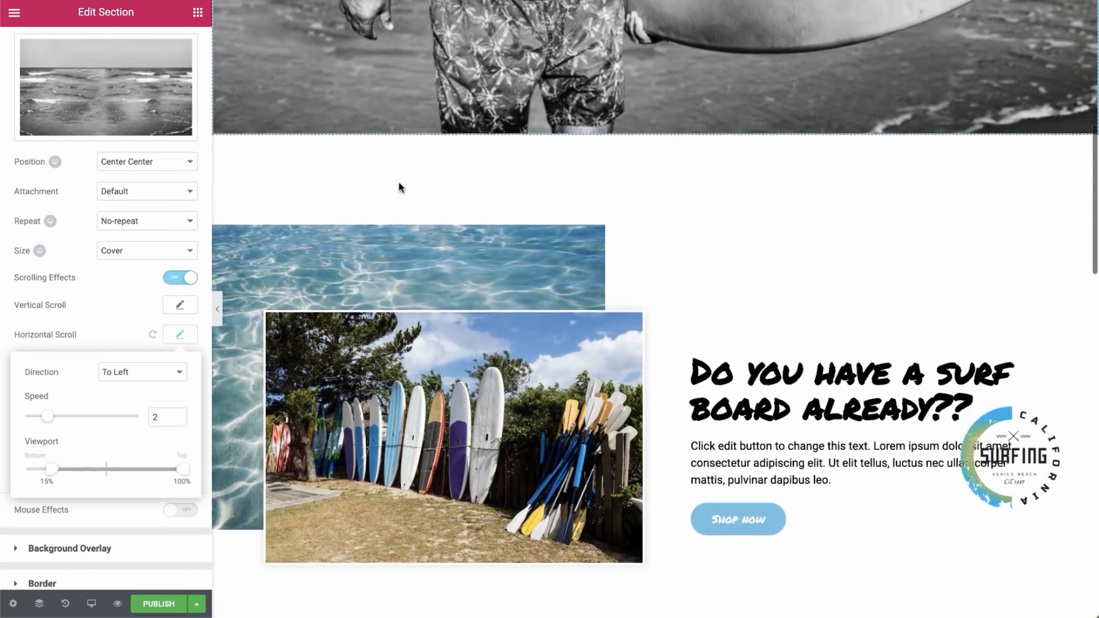
scroll(399, 186, up, 3)
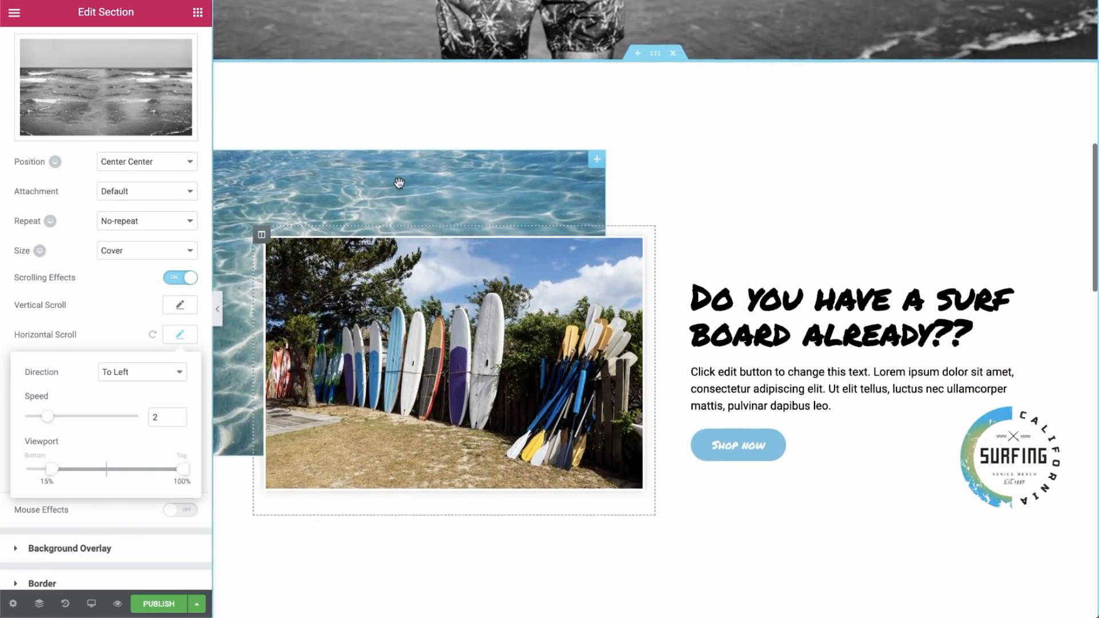
scroll(399, 183, up, 8)
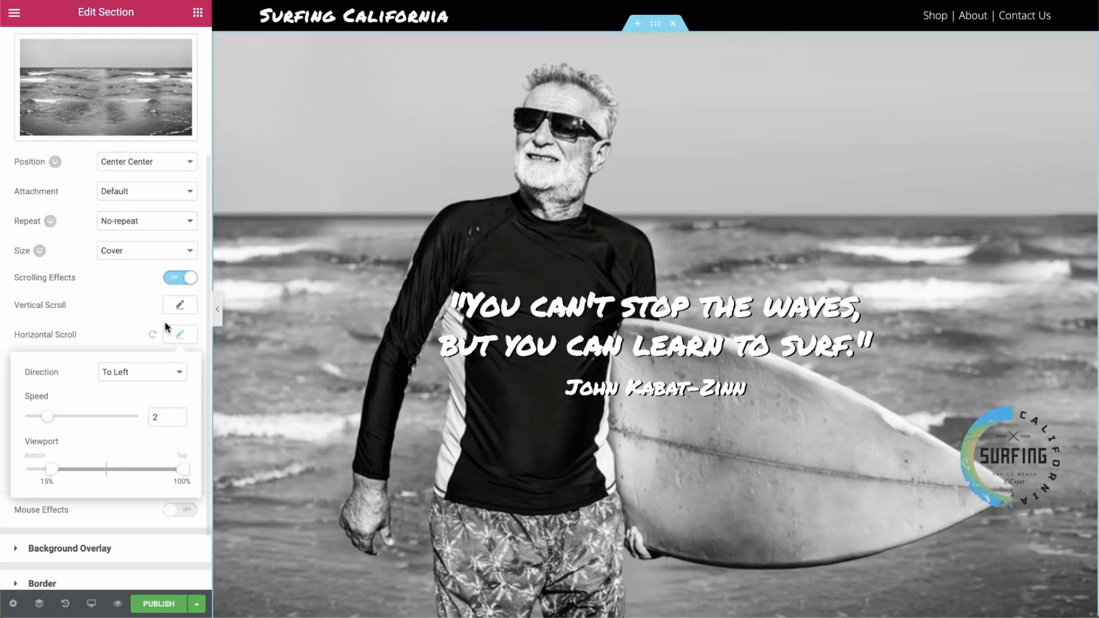
click(166, 327)
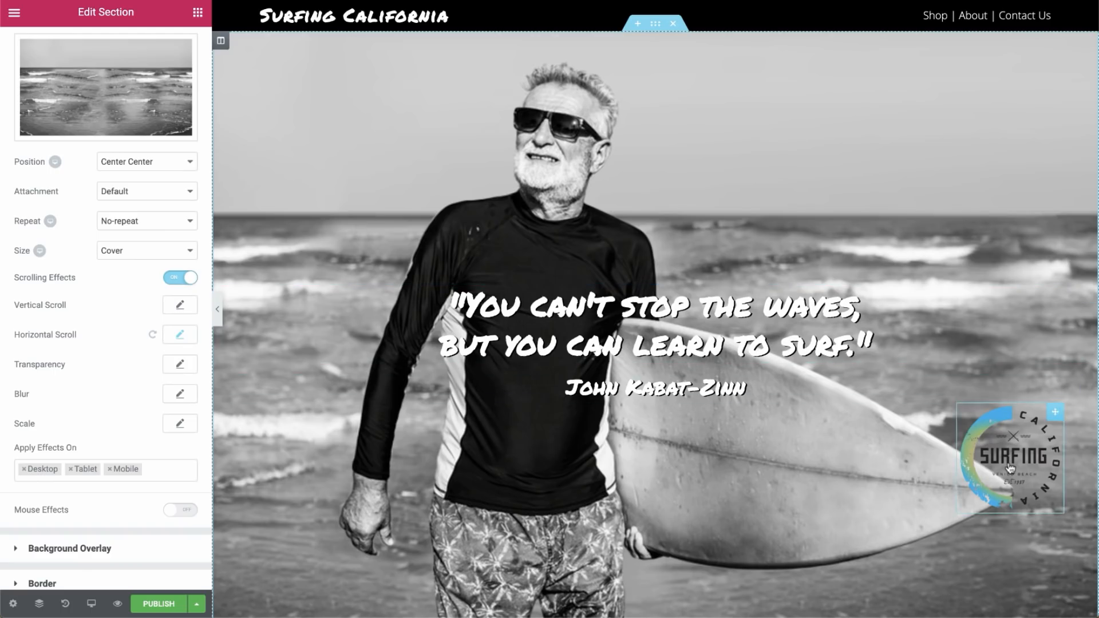
Turn on Scrolling Effects in the round surfing logo's Motion Effects settings and enable Rotate with a speed of 2
click(1013, 435)
scroll(1012, 435, down, 1)
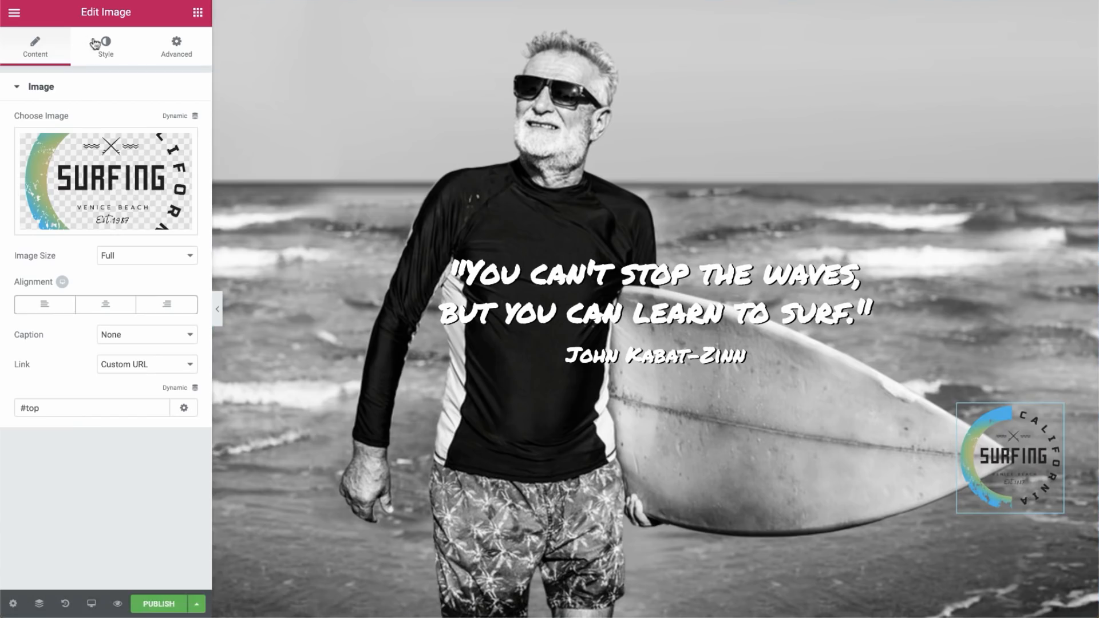
click(179, 59)
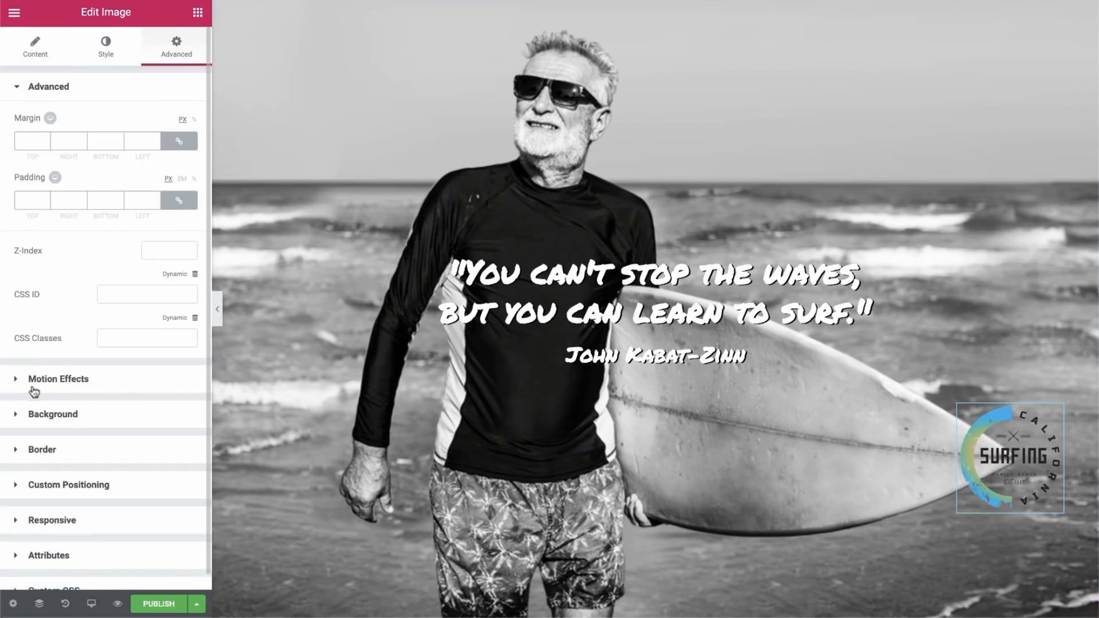
click(120, 392)
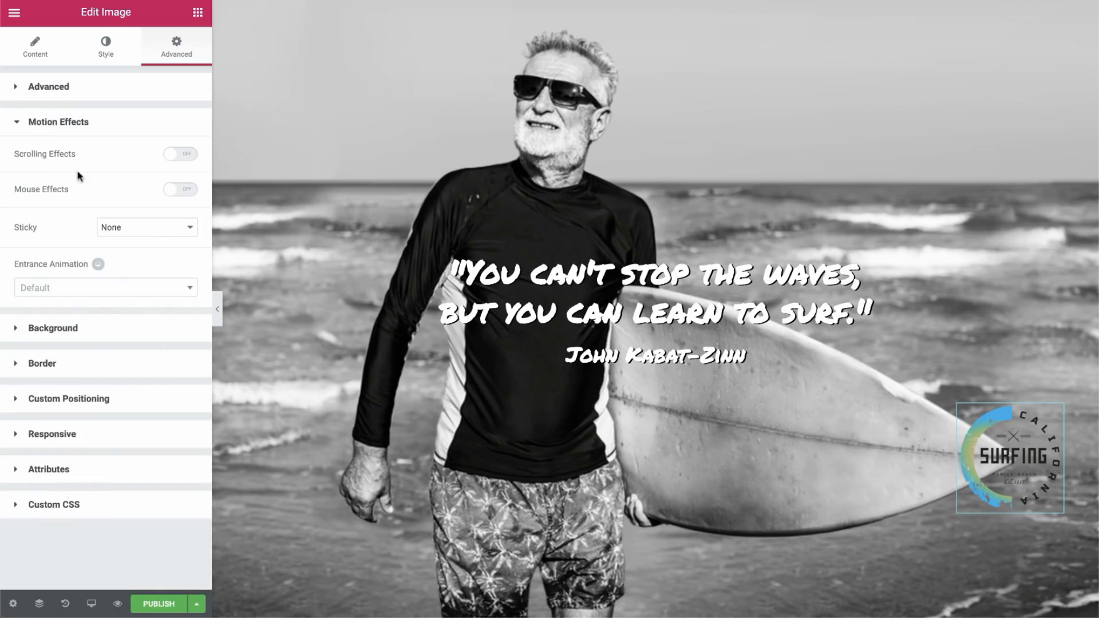
click(171, 155)
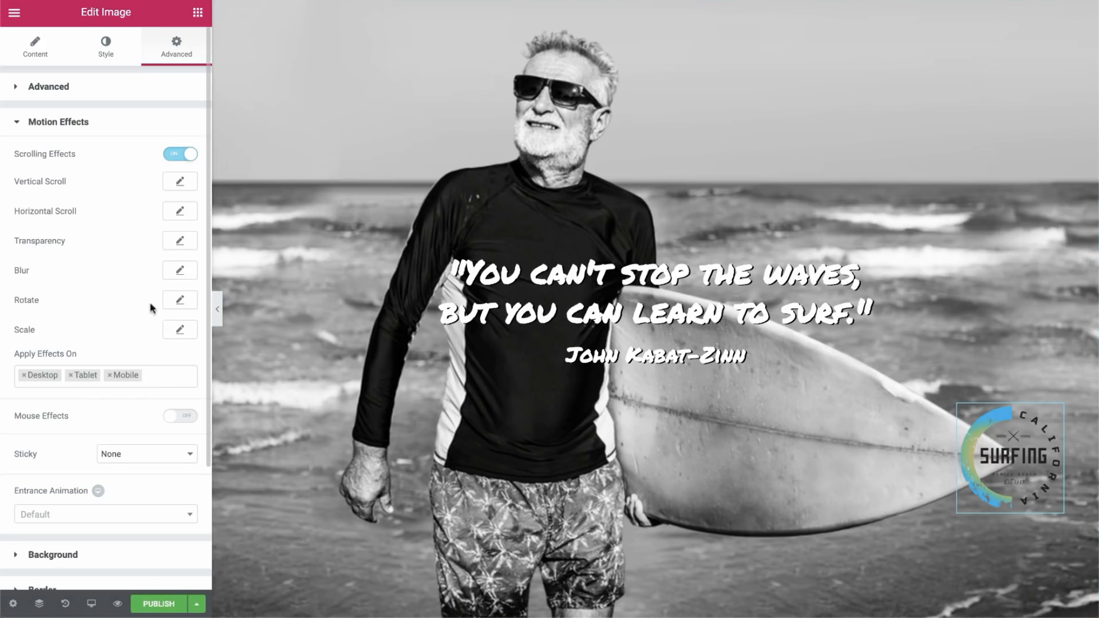
click(181, 300)
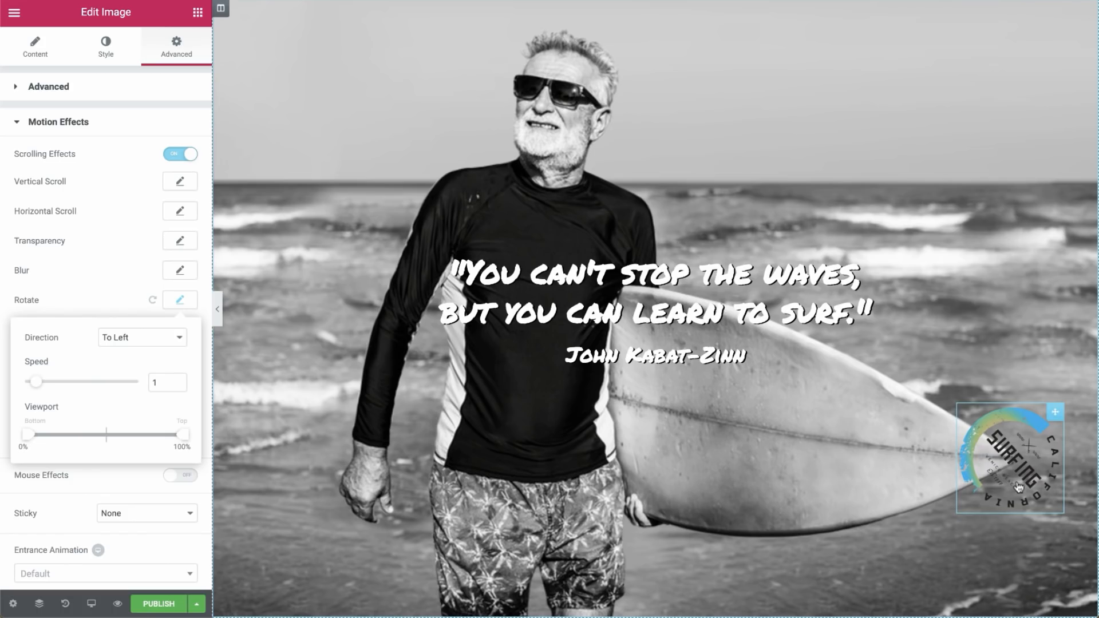
mouse_move(36, 382)
mouse_down()
mouse_move(100, 402)
mouse_move(51, 397)
mouse_move(95, 390)
mouse_move(50, 388)
mouse_up()
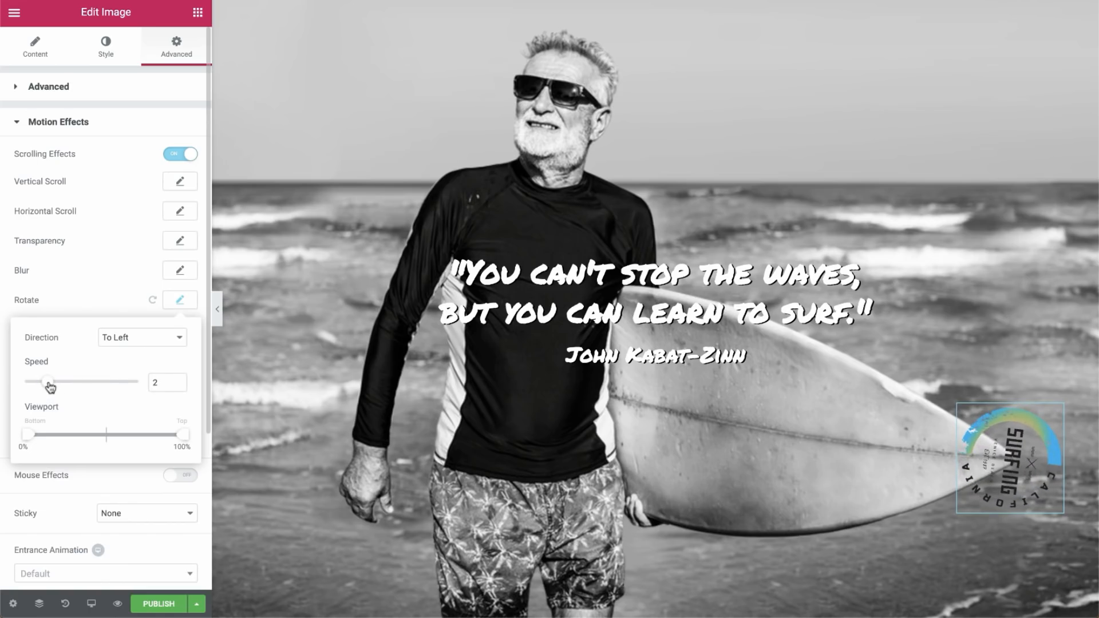
Compare the logo's Rotate directions, choose To Right, and preview the rotation while scrolling down the page
click(144, 341)
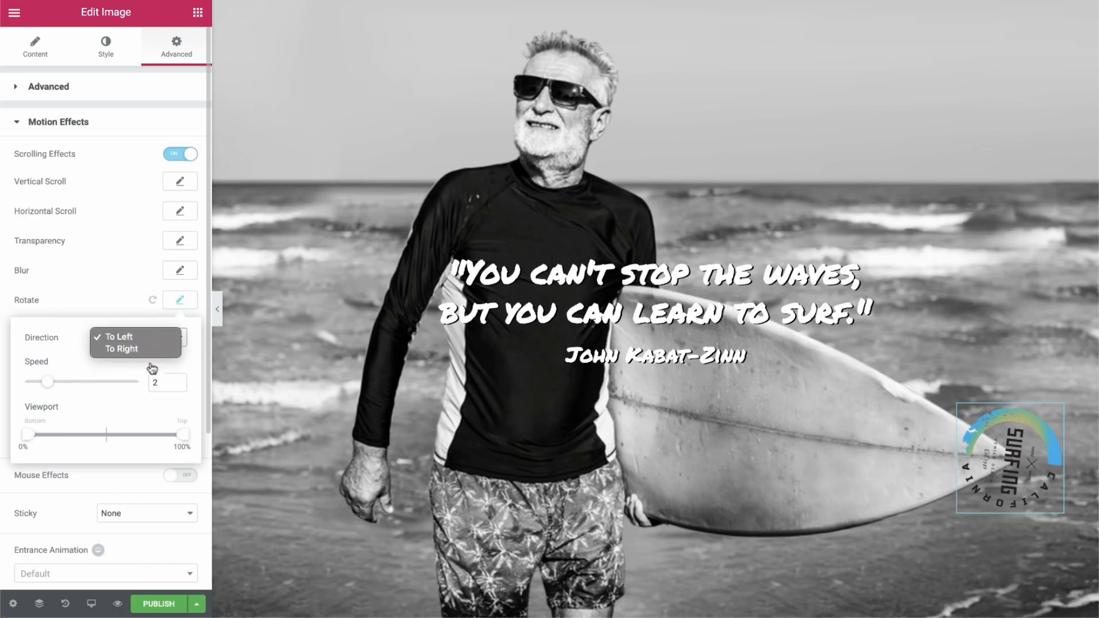
click(138, 350)
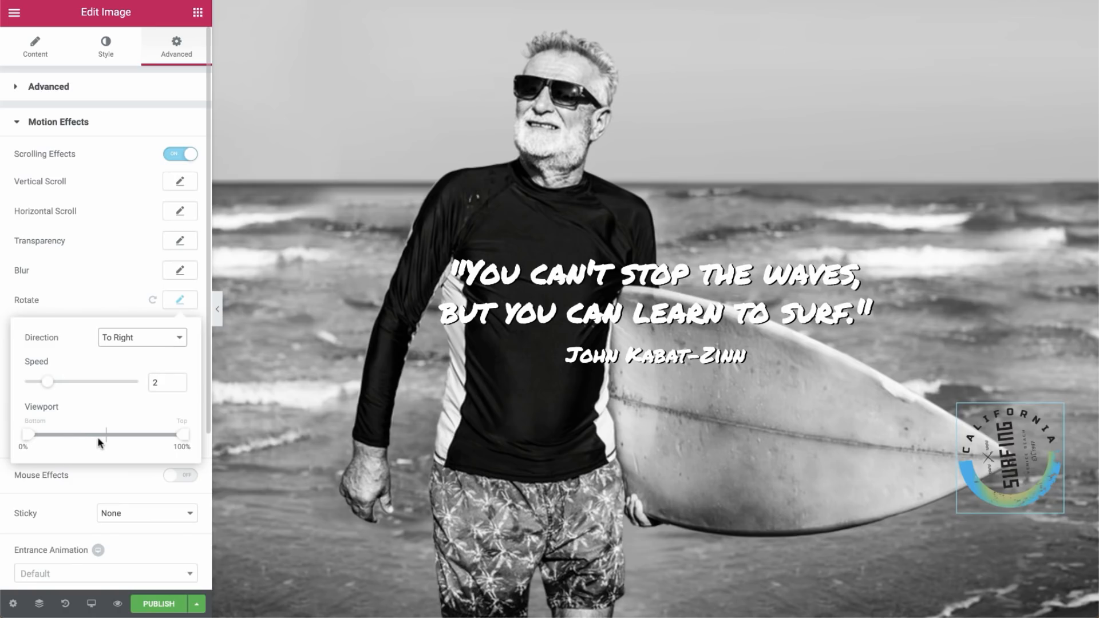
click(161, 347)
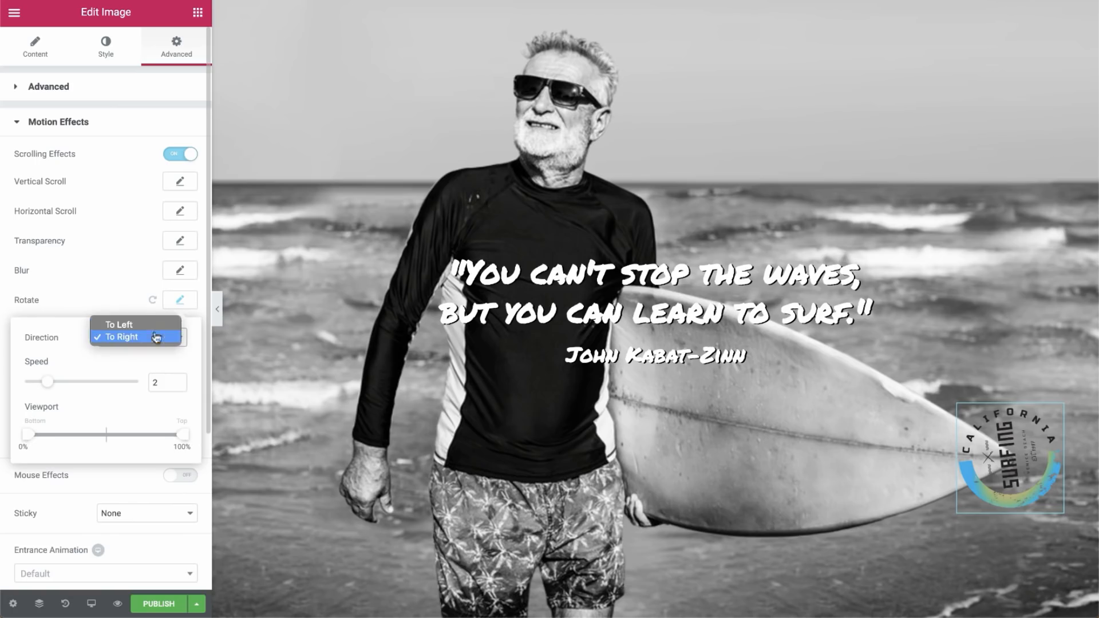
click(155, 324)
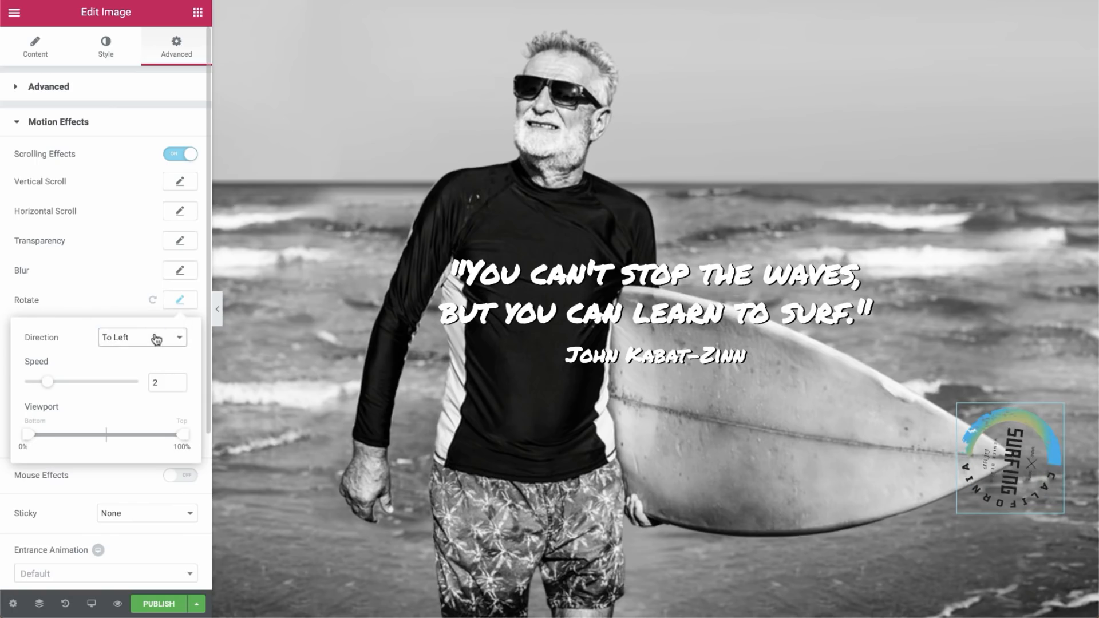
click(155, 340)
click(152, 347)
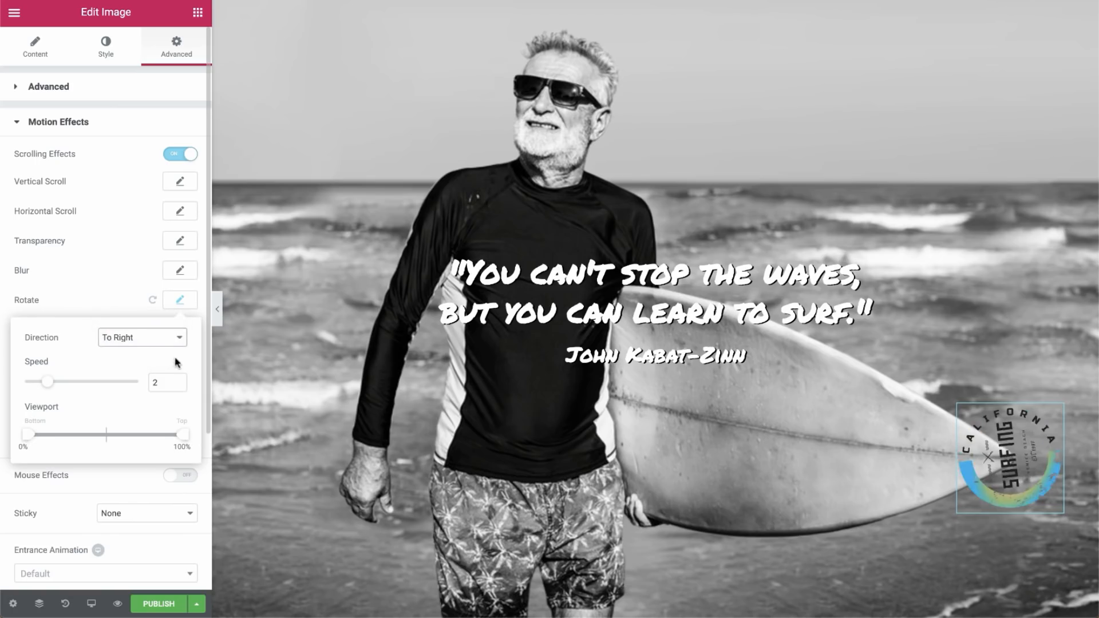
scroll(398, 355, down, 5)
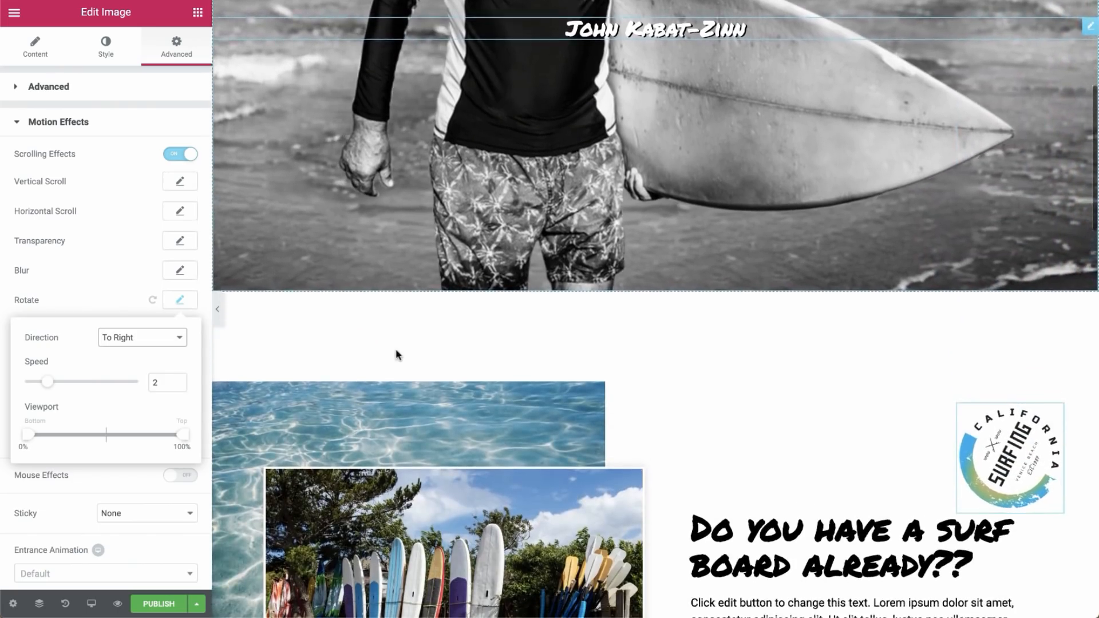
scroll(398, 355, down, 10)
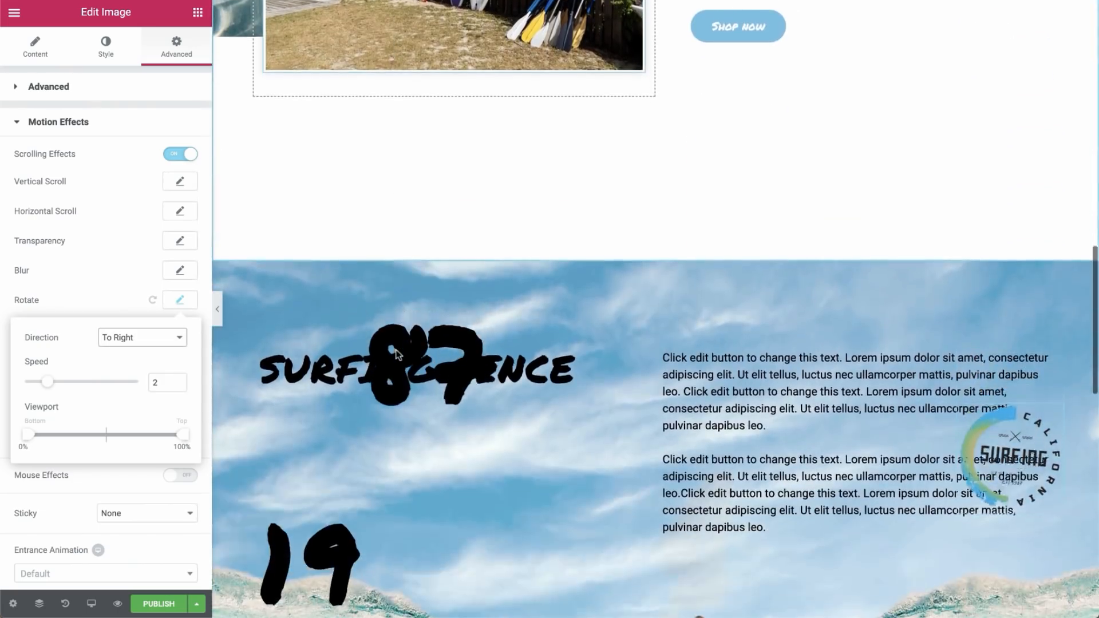
Examine the logo's To Right rotation while scrolling through the whole page, and close its Rotate settings
scroll(398, 354, down, 10)
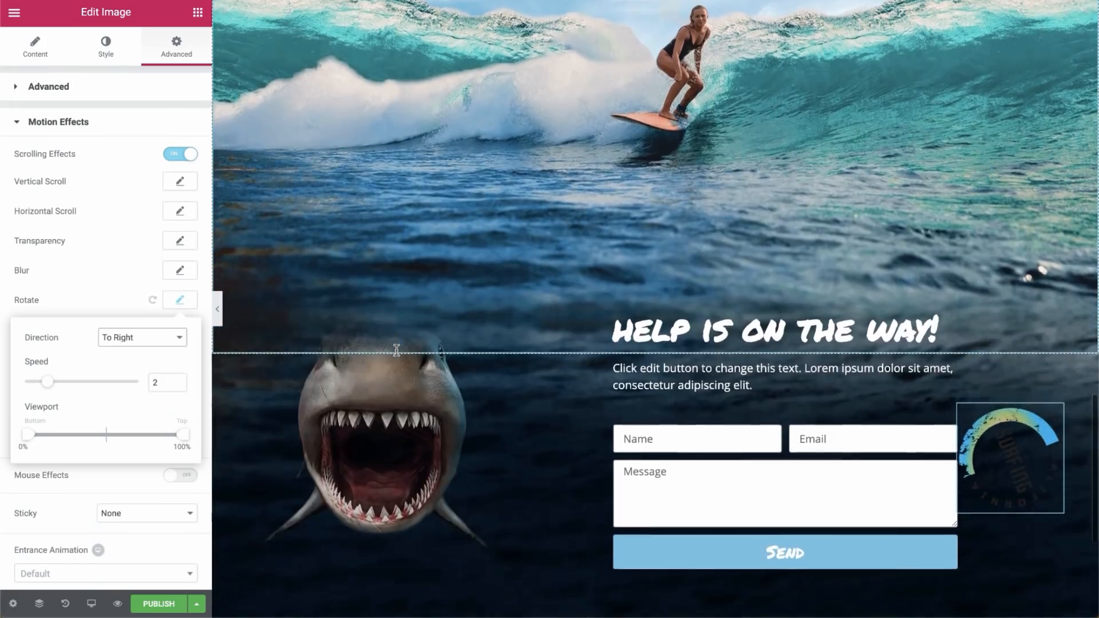
scroll(396, 350, up, 20)
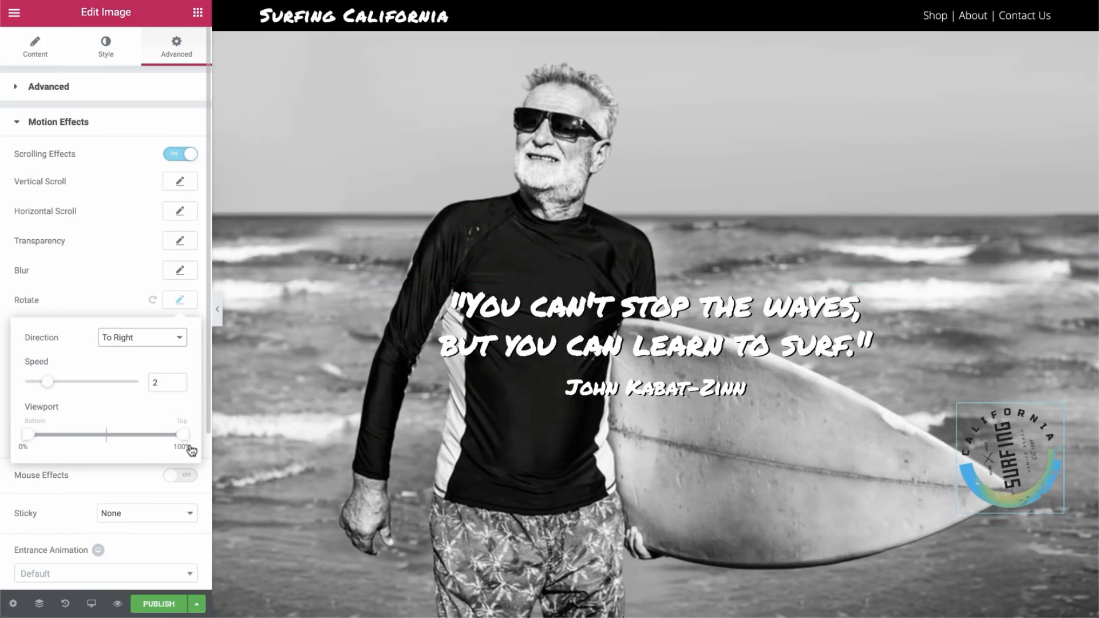
scroll(598, 391, down, 2)
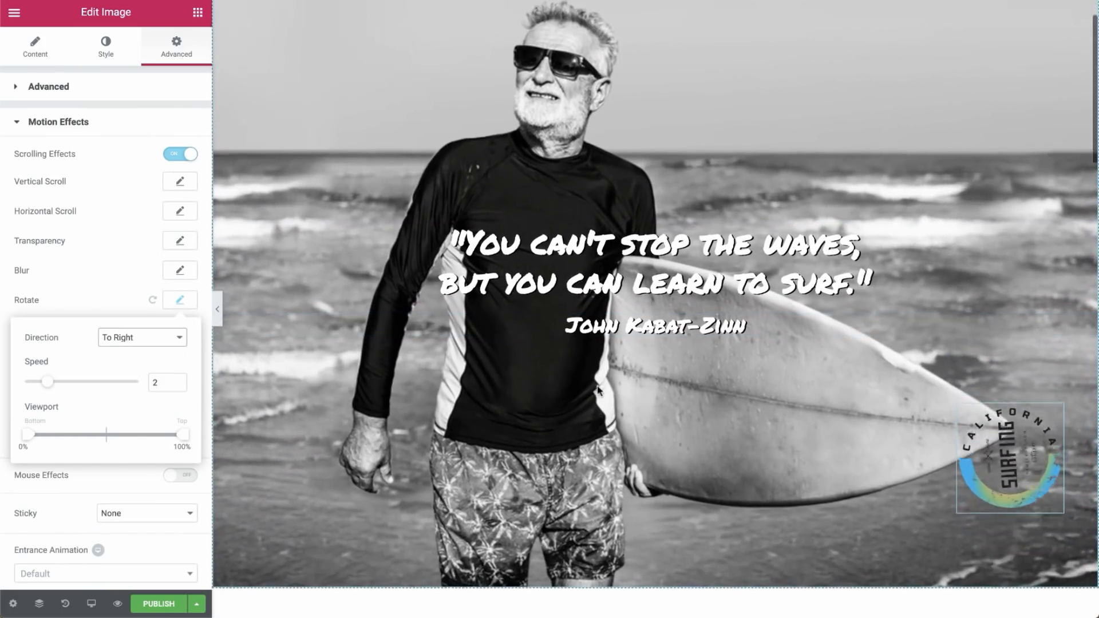
scroll(598, 391, down, 6)
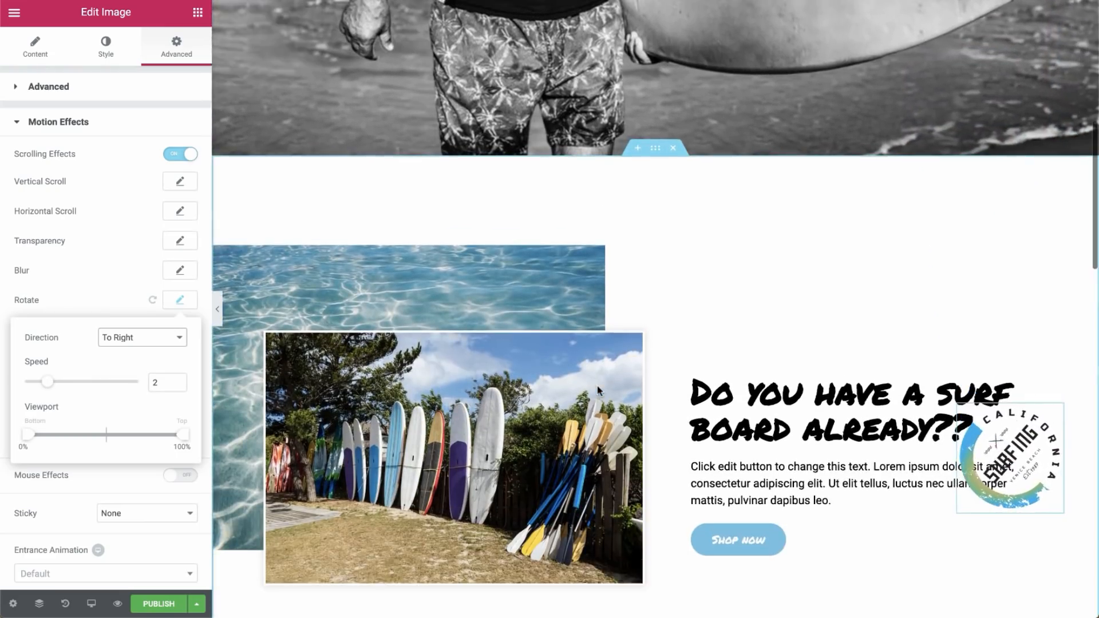
scroll(598, 391, down, 7)
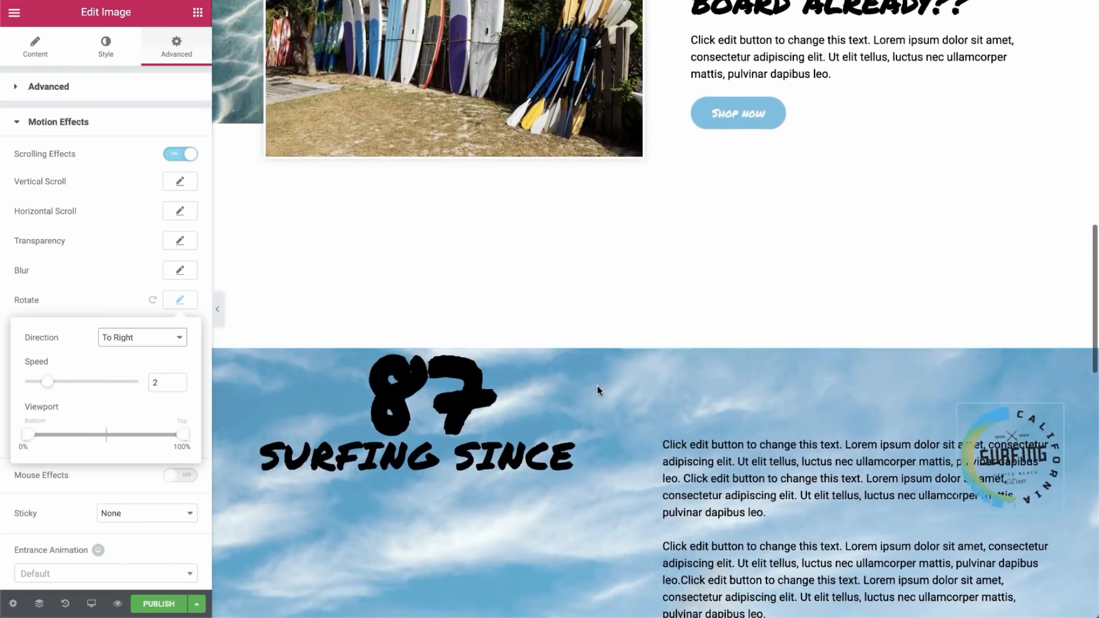
scroll(596, 386, down, 10)
scroll(596, 386, up, 20)
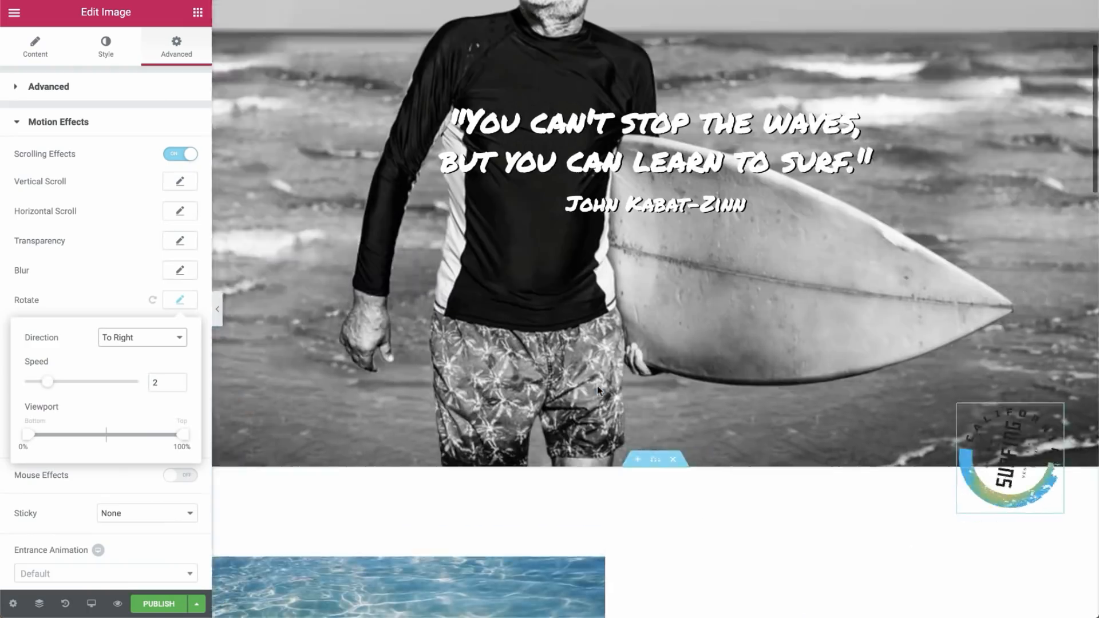
scroll(596, 385, up, 3)
click(174, 309)
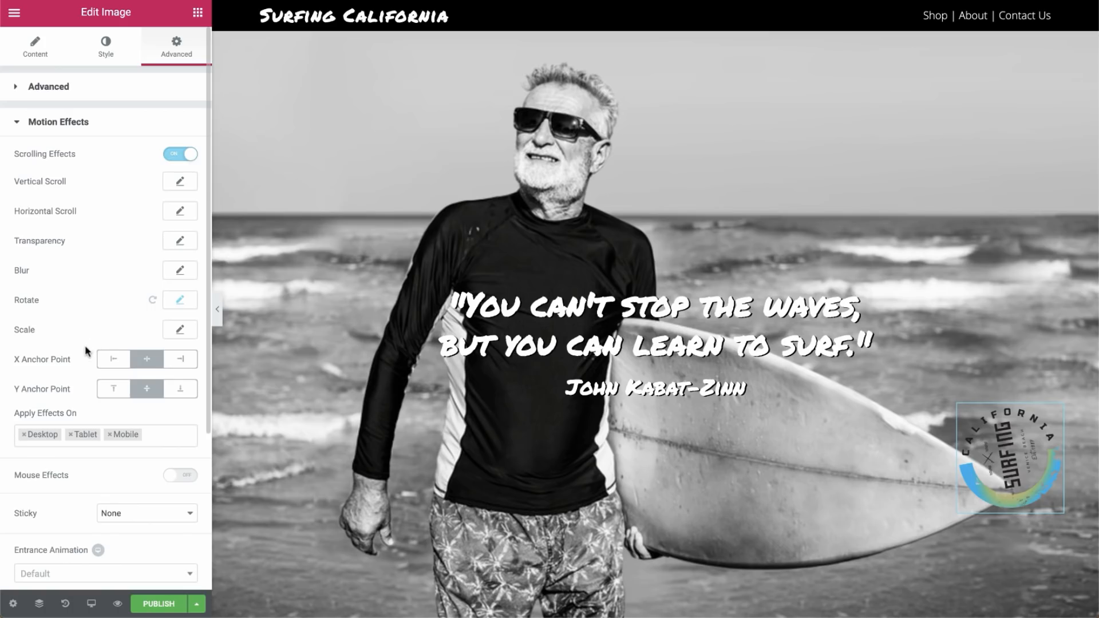
Try the Right X Anchor Point for the logo's rotation and preview it while scrolling the page
click(181, 362)
scroll(483, 324, down, 3)
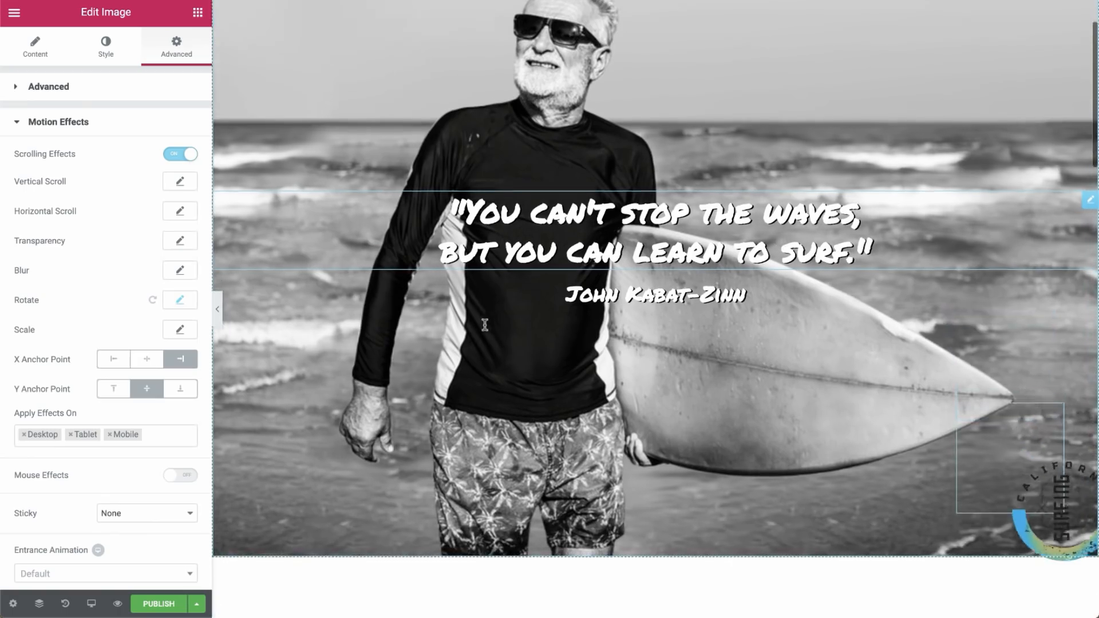
scroll(485, 324, down, 6)
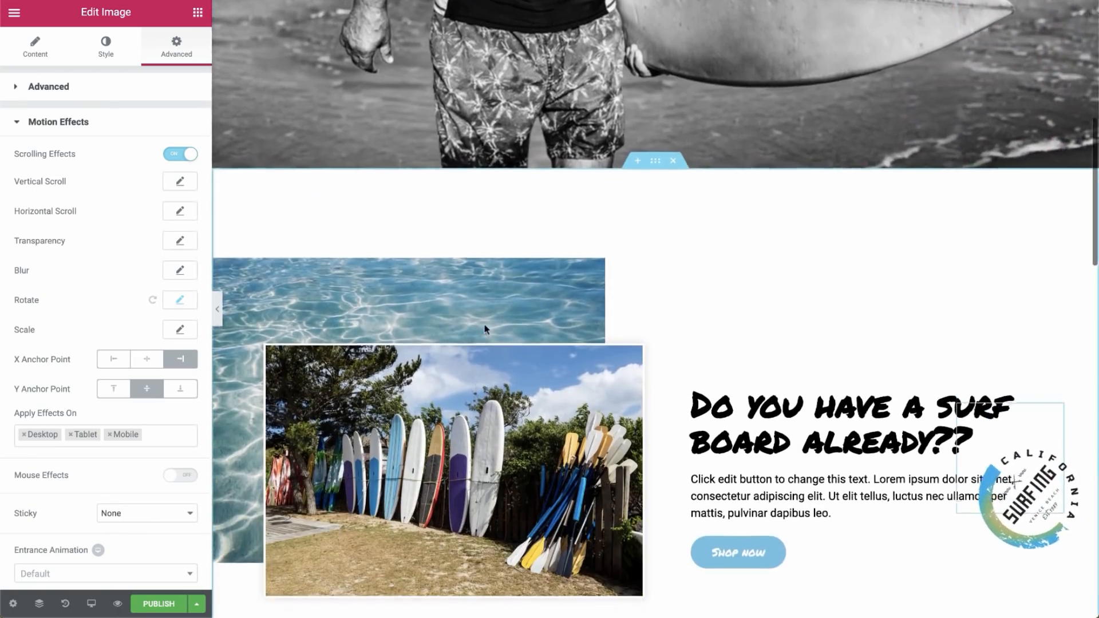
scroll(484, 326, down, 10)
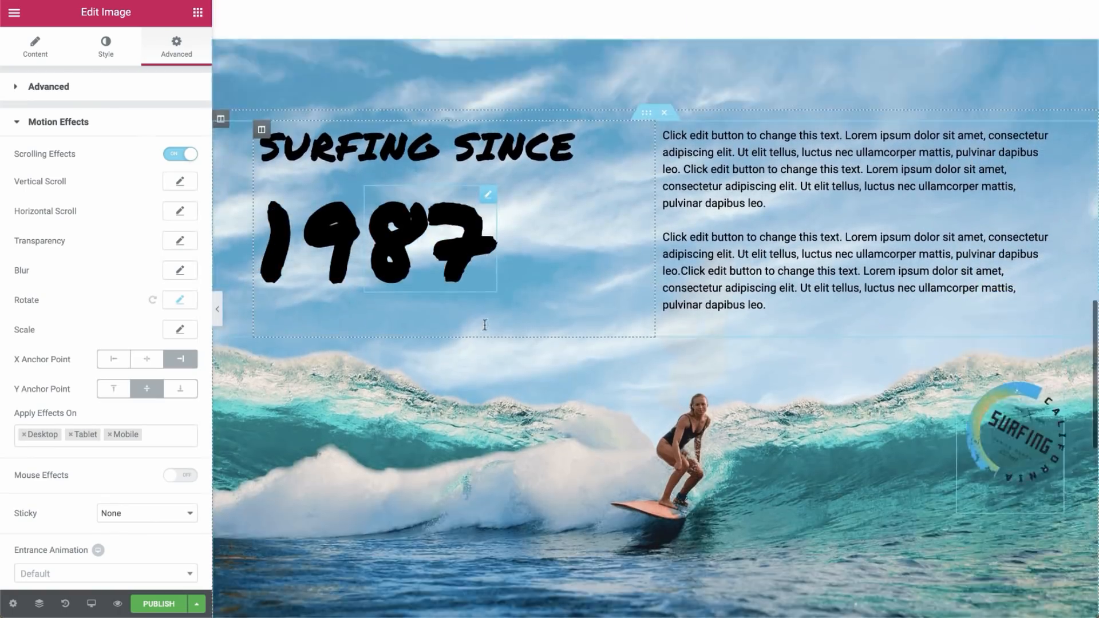
scroll(485, 324, up, 15)
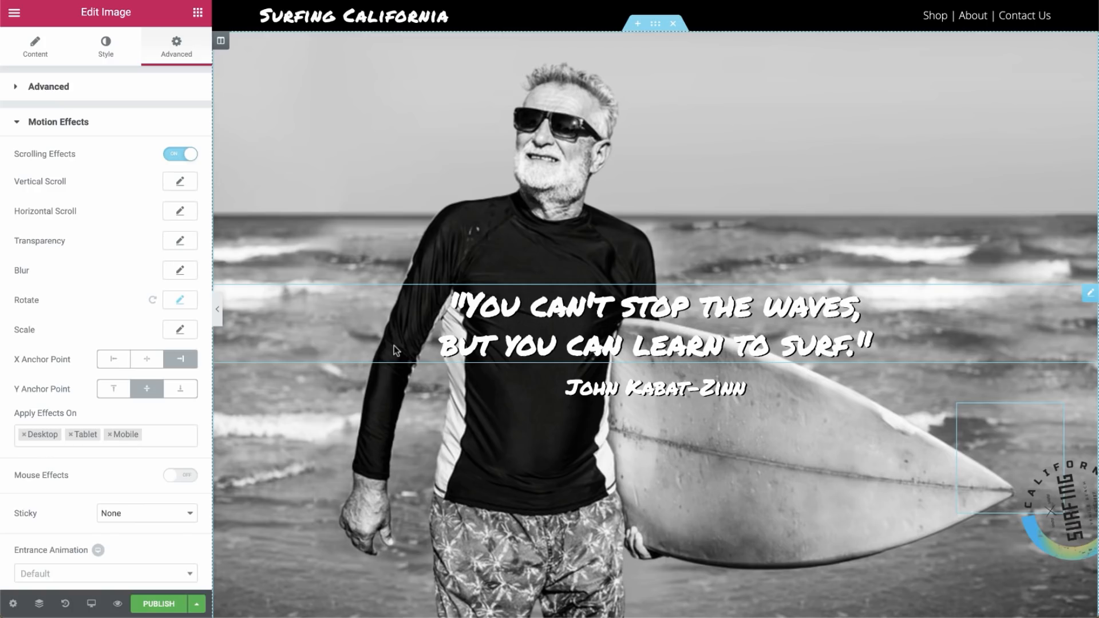
Try the Bottom Y Anchor Point for the logo's rotation and preview it down to the page footer
click(180, 390)
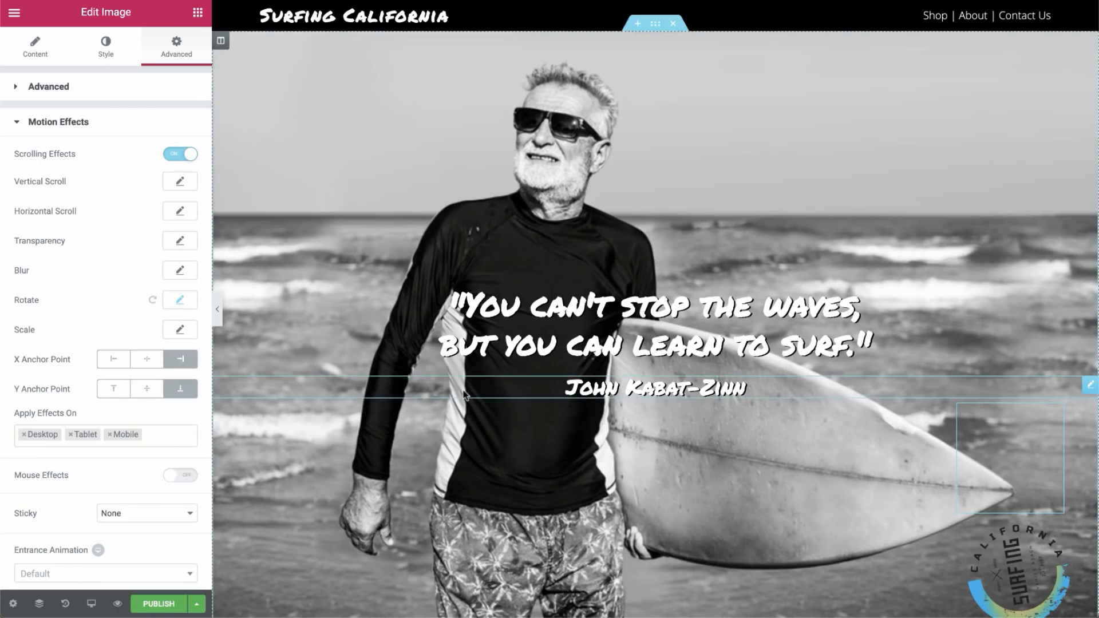
scroll(465, 394, down, 4)
scroll(465, 394, down, 12)
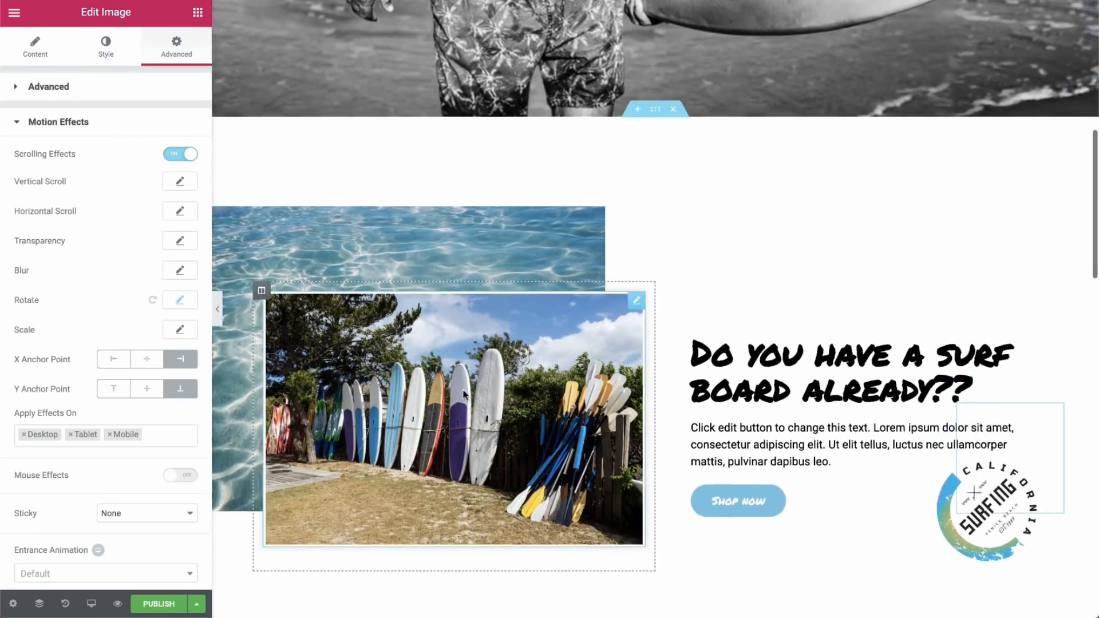
scroll(463, 392, down, 13)
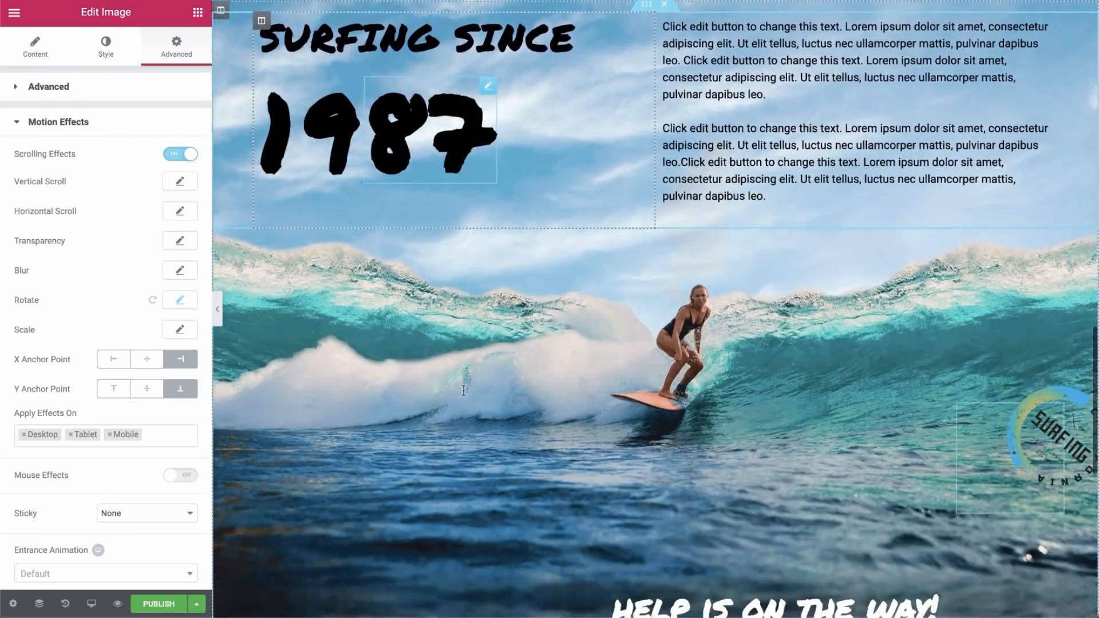
scroll(463, 390, down, 3)
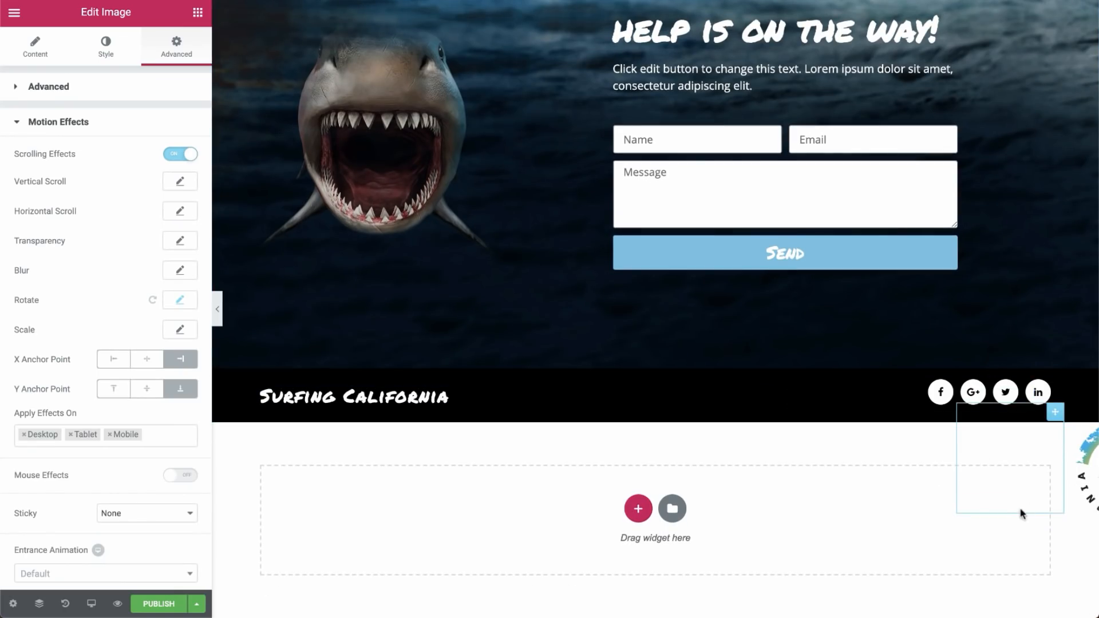
scroll(1022, 521, up, 20)
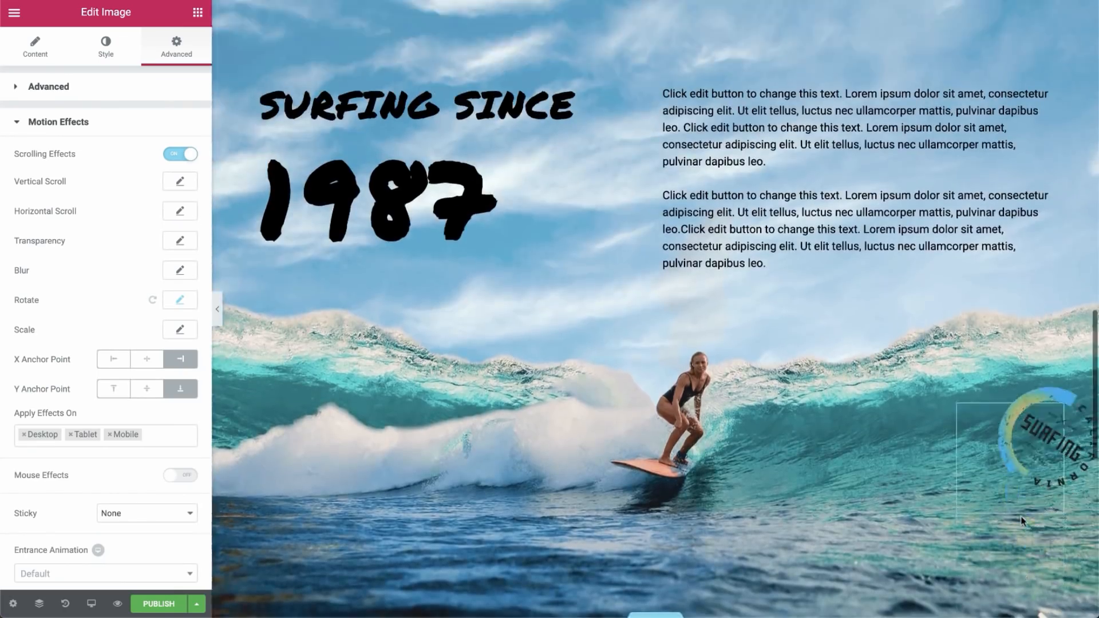
scroll(1022, 521, up, 11)
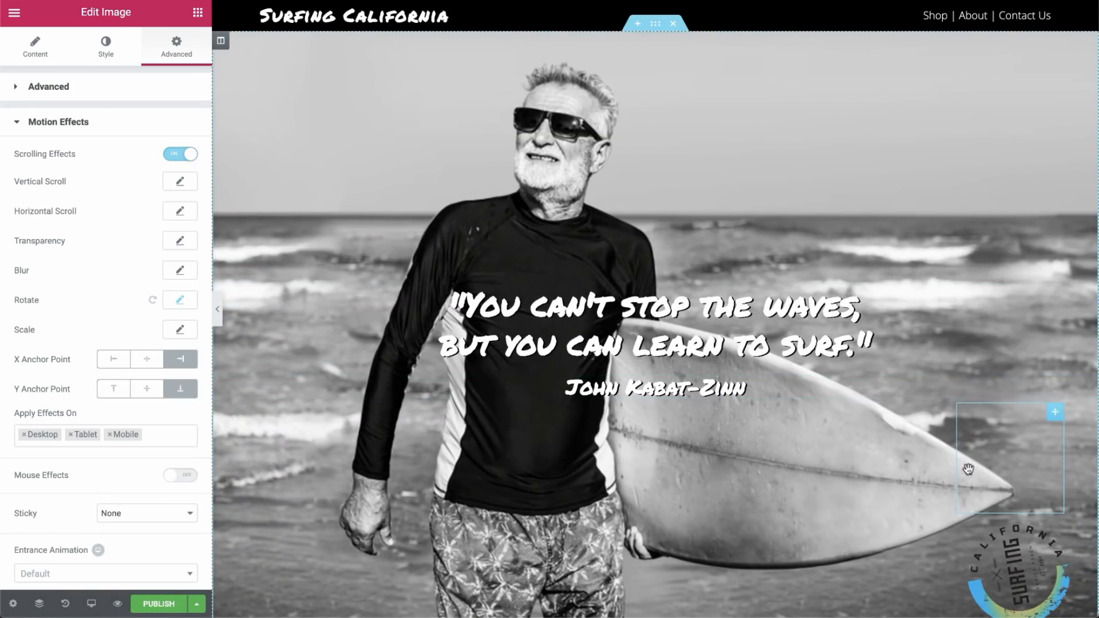
Set the logo's X and Y Anchor Points back to Center and preview the rotation while scrolling
click(140, 360)
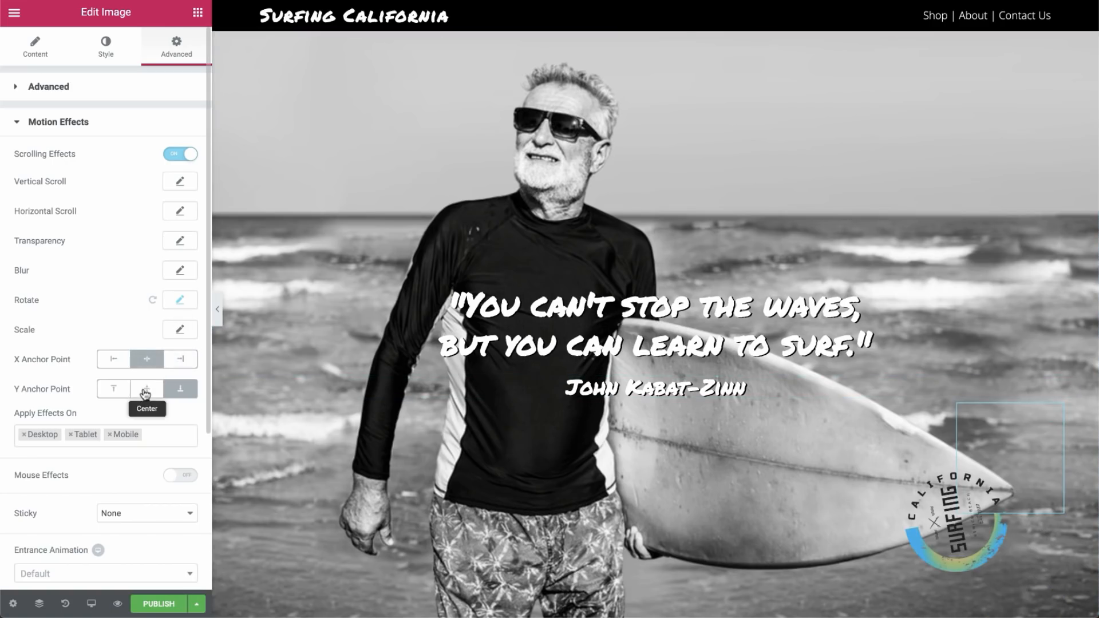
click(146, 389)
scroll(585, 384, down, 1)
scroll(585, 384, down, 15)
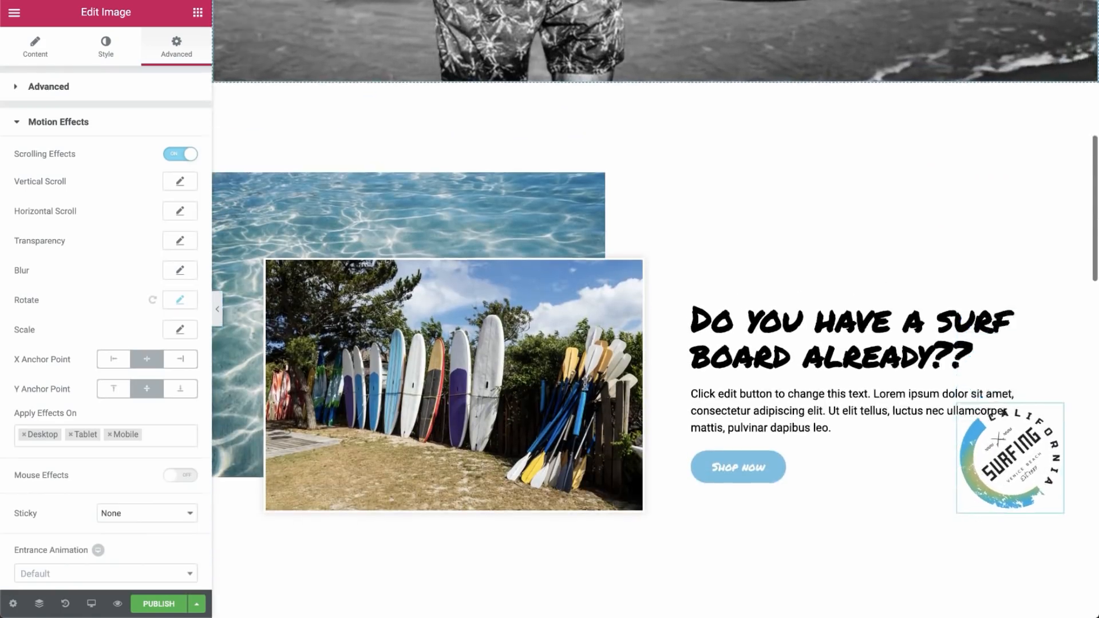
scroll(583, 382, down, 6)
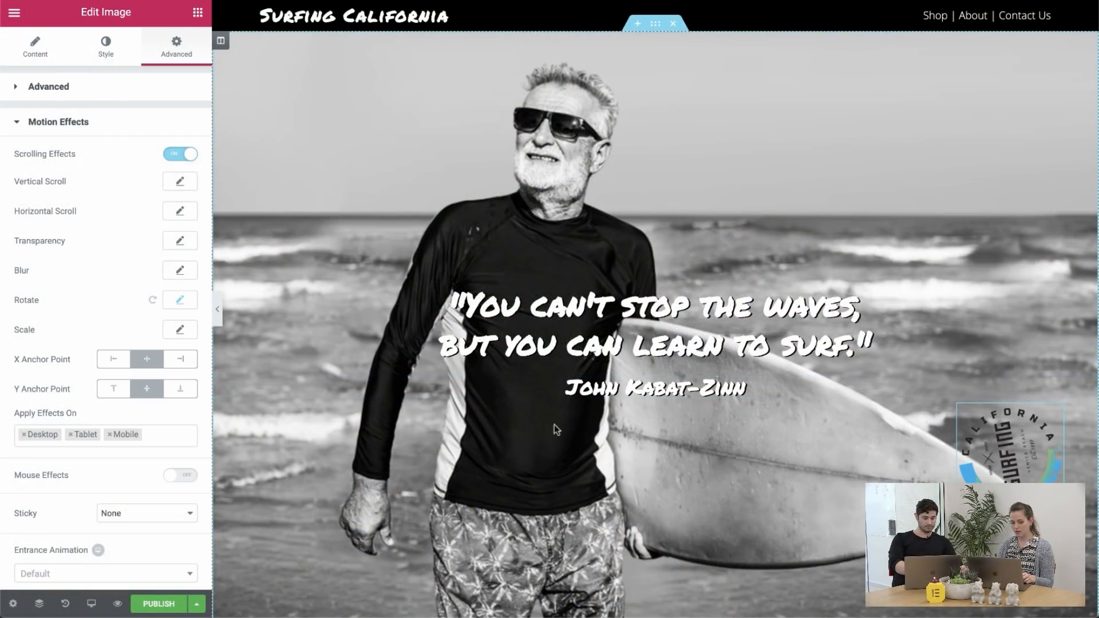
Preview the page at the Mobile size of 360px, check the logo's rotation while scrolling, and return to Desktop
click(91, 604)
click(97, 572)
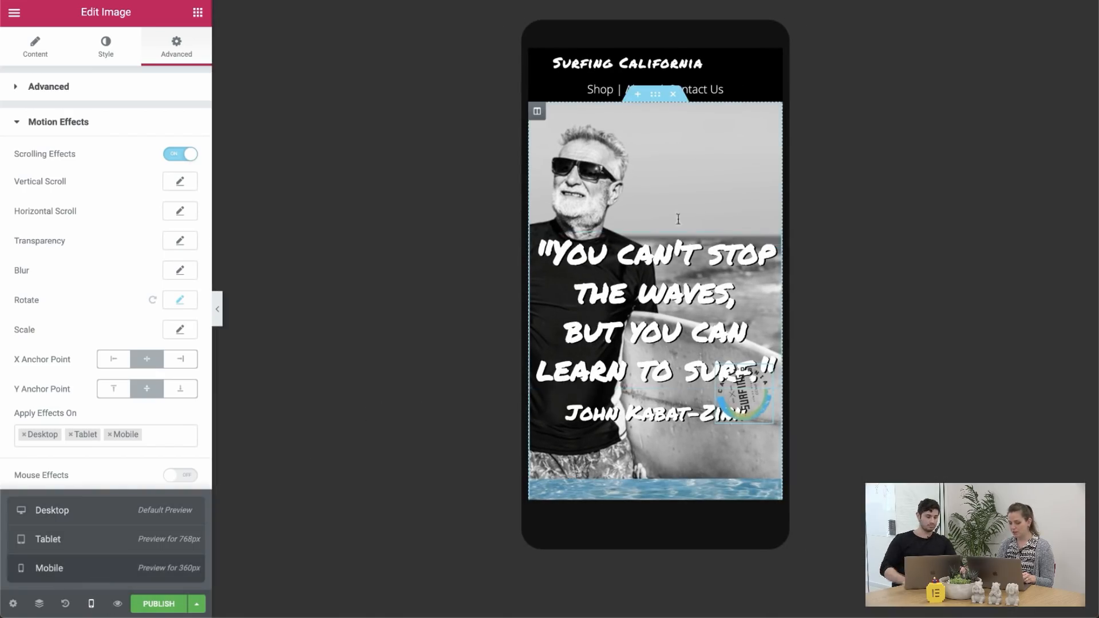
scroll(728, 390, down, 4)
scroll(728, 390, up, 3)
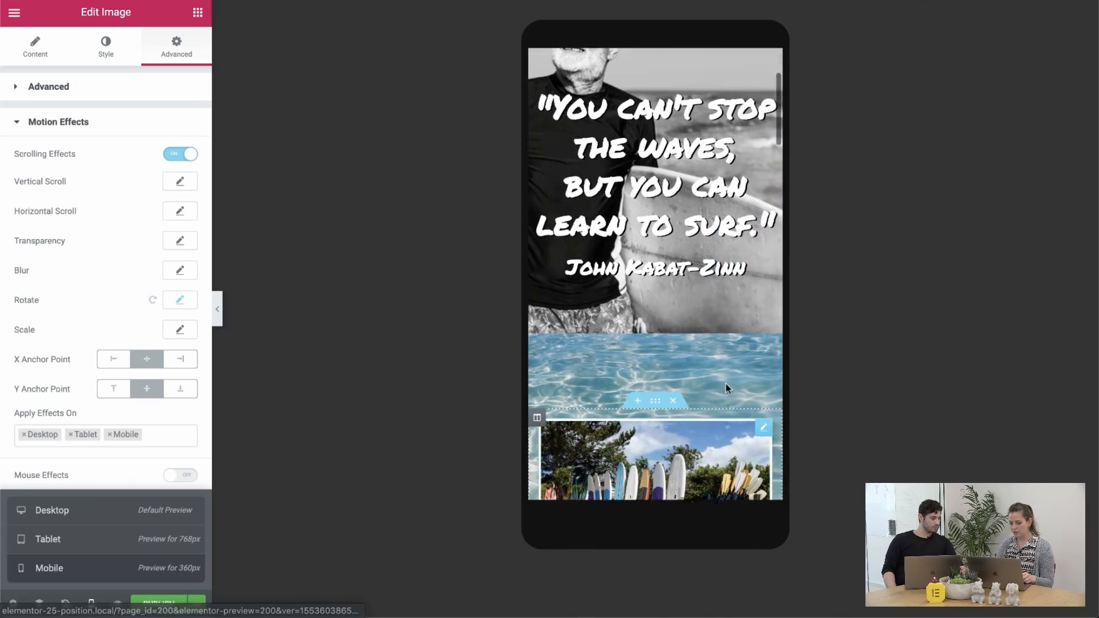
scroll(727, 389, down, 1)
scroll(727, 390, down, 2)
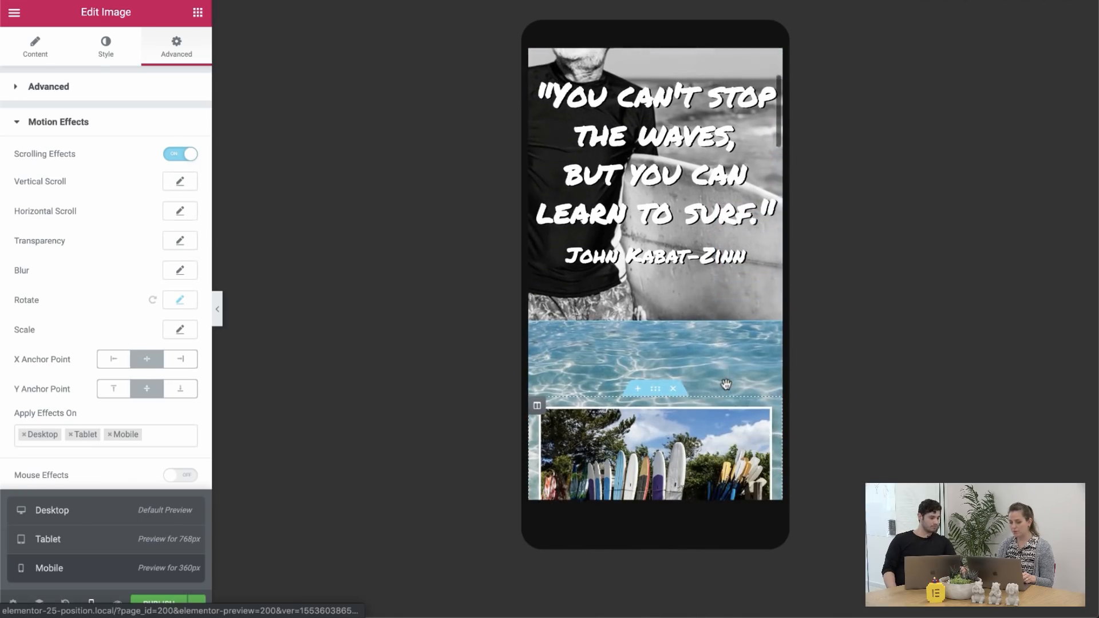
scroll(752, 175, up, 3)
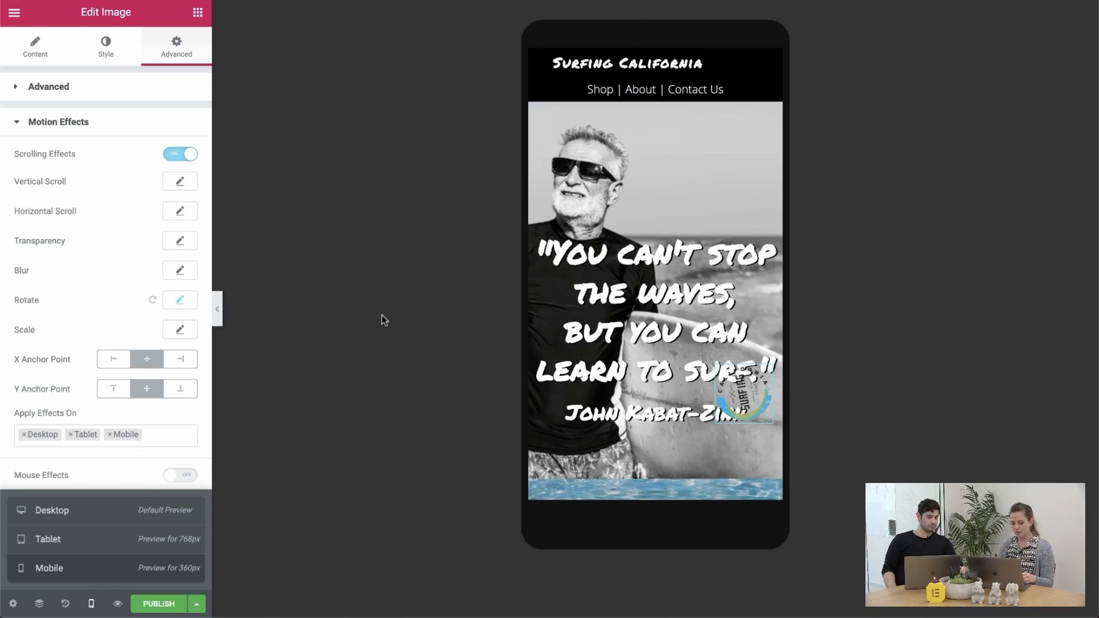
click(134, 502)
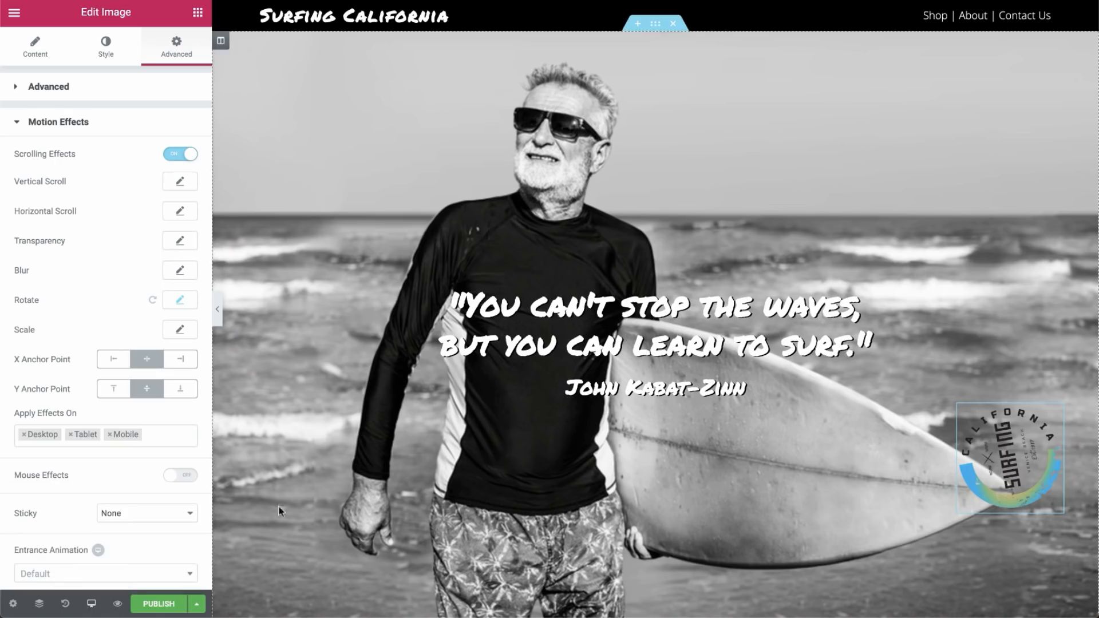
In the surfboards photo's Motion Effects settings, turn on Mouse Effects and enable Mouse Track, leaving Scrolling Effects off
scroll(304, 236, down, 5)
scroll(304, 235, down, 5)
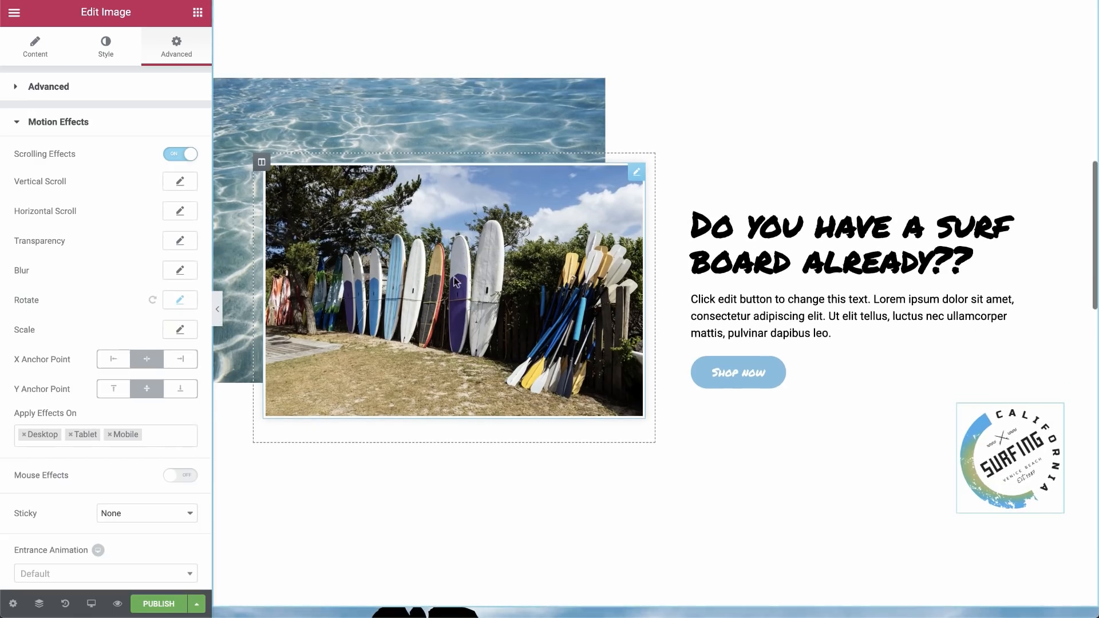
click(456, 281)
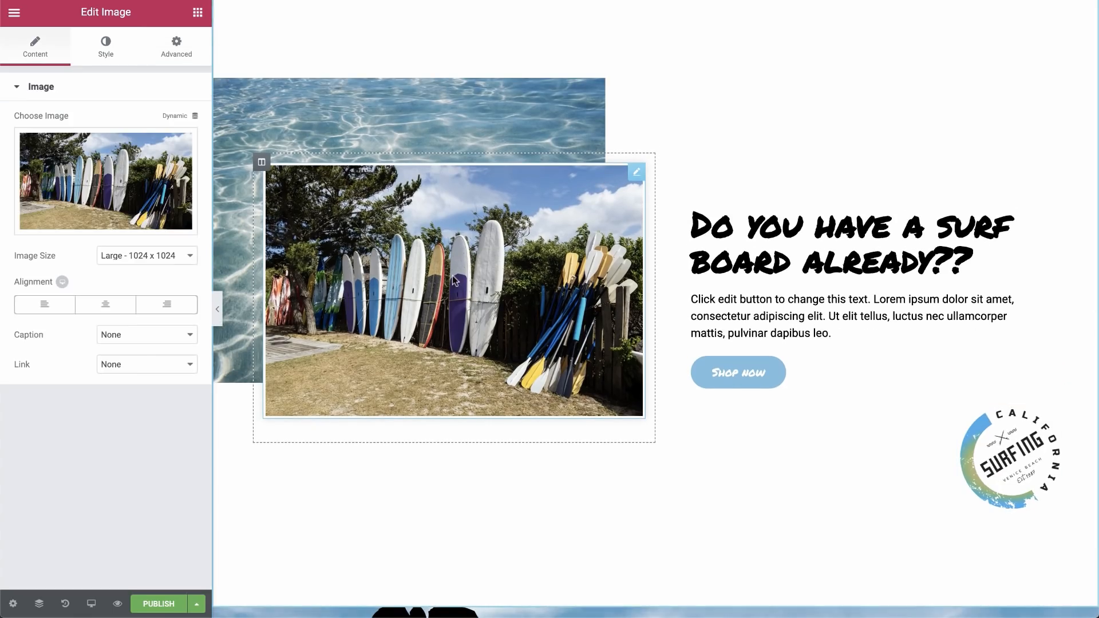
click(178, 55)
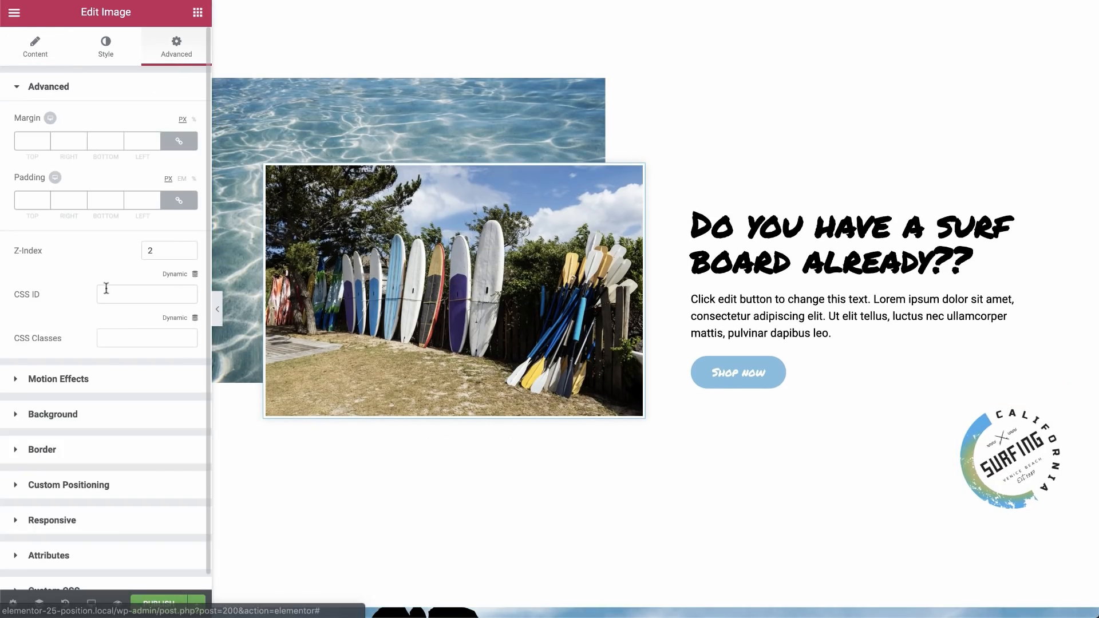
click(98, 383)
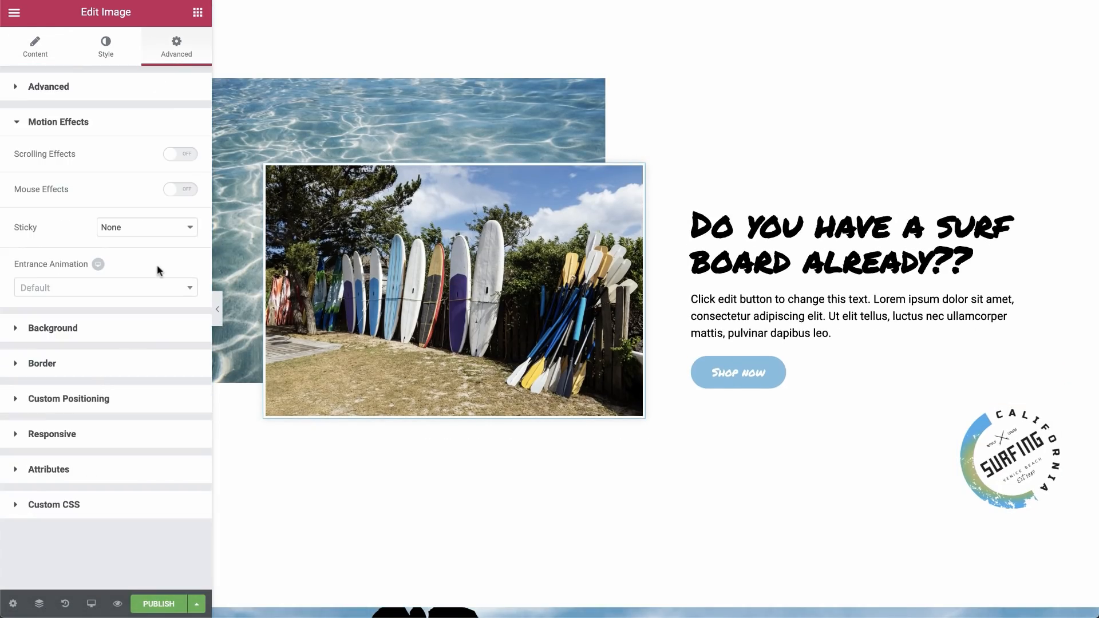
click(186, 155)
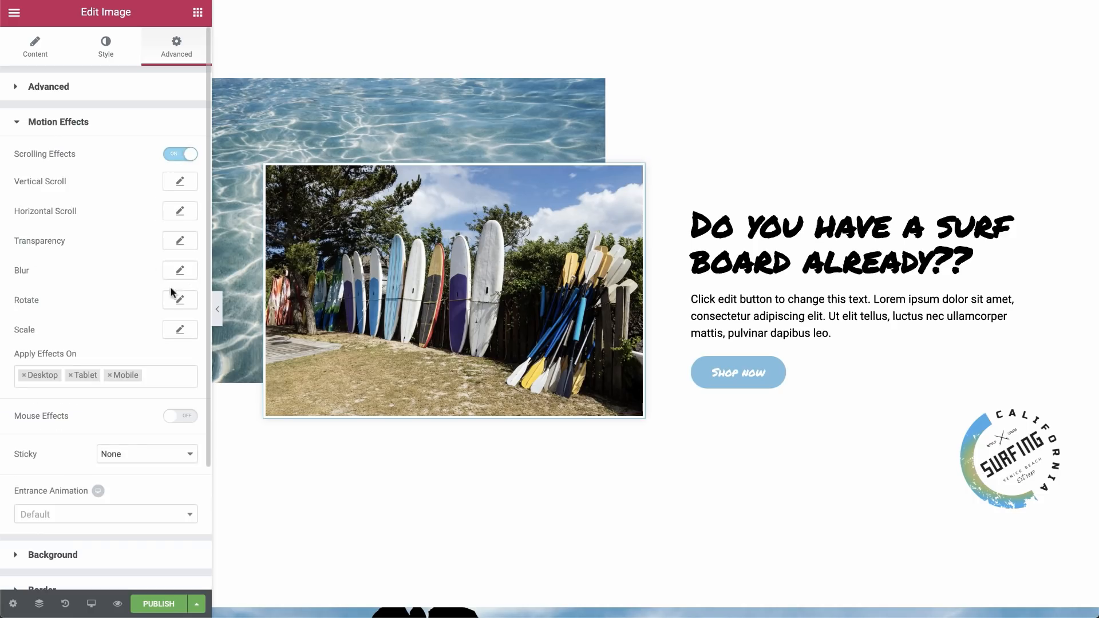
click(184, 156)
click(178, 191)
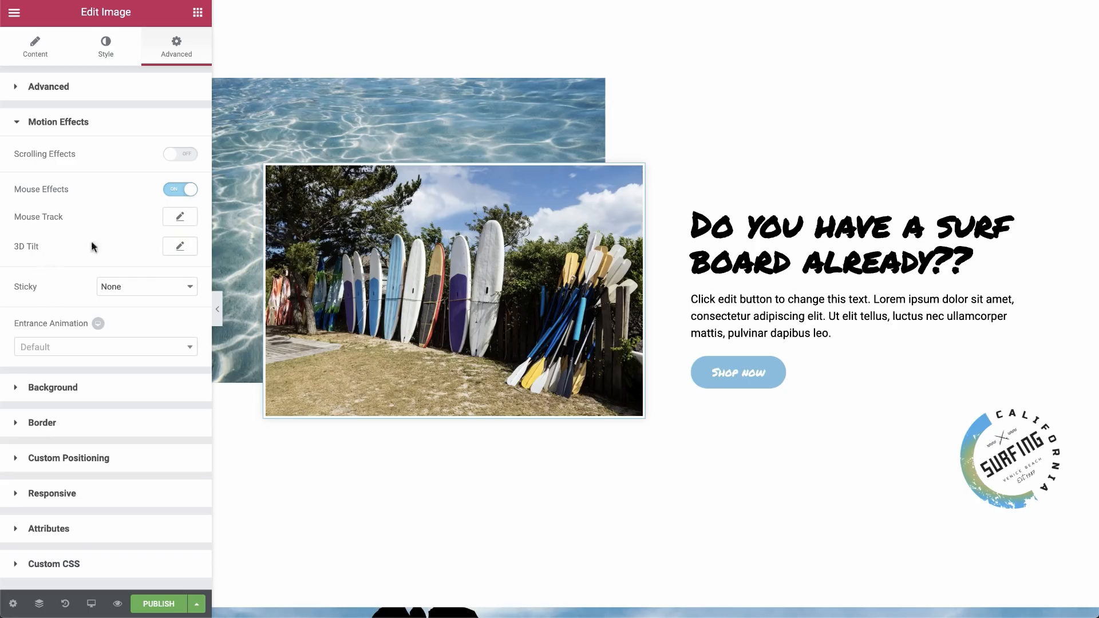
click(180, 217)
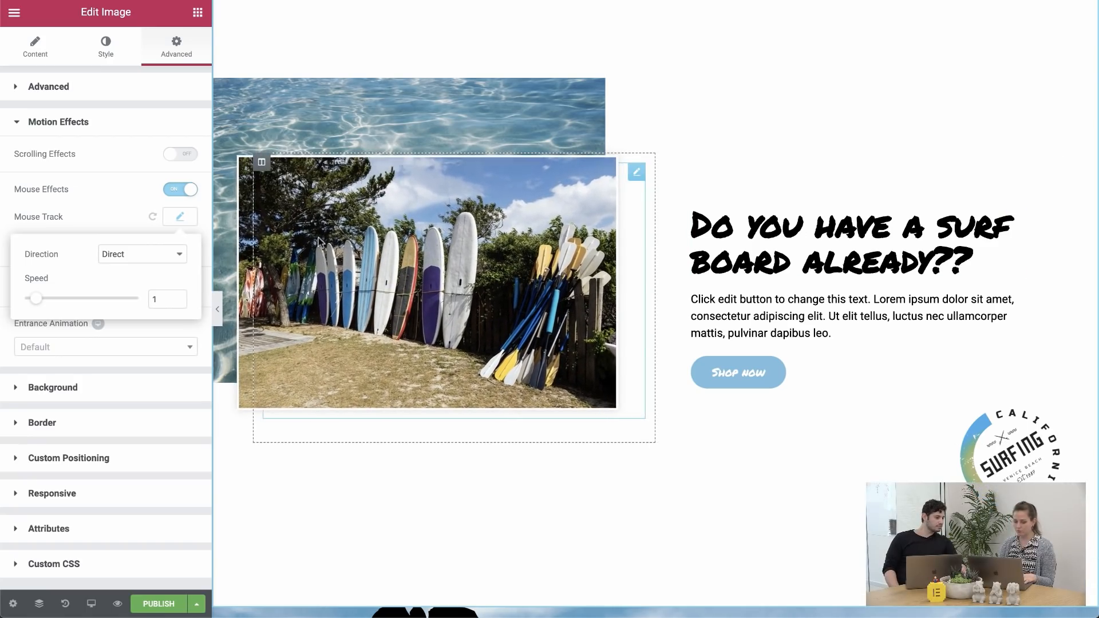
Set the photo's Mouse Track direction to Opposite, preview the movement, and close its settings
click(114, 259)
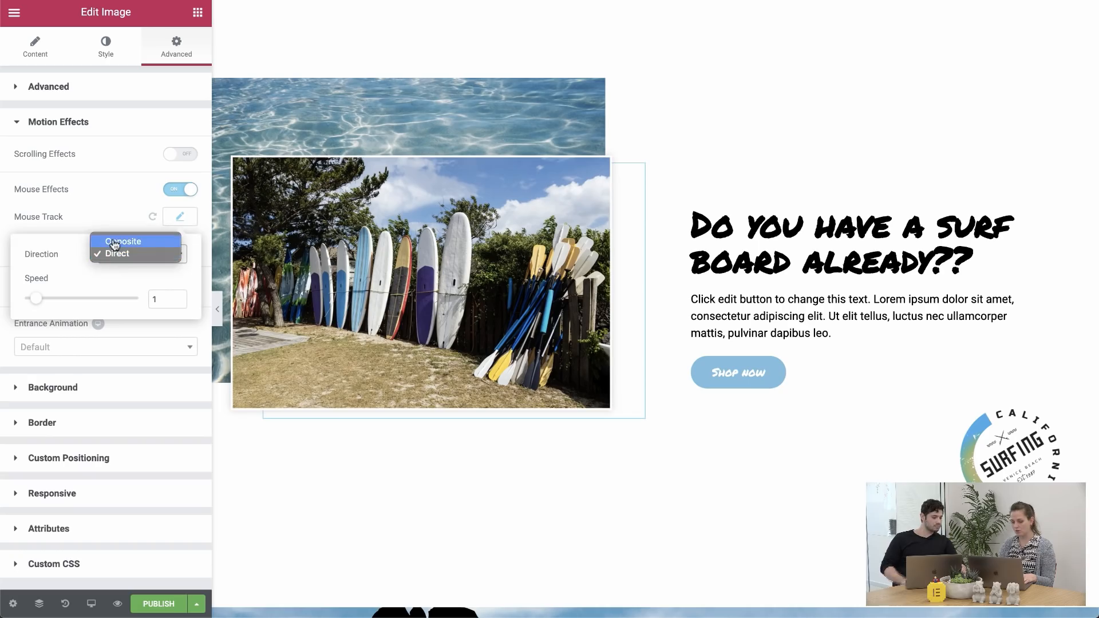
click(114, 243)
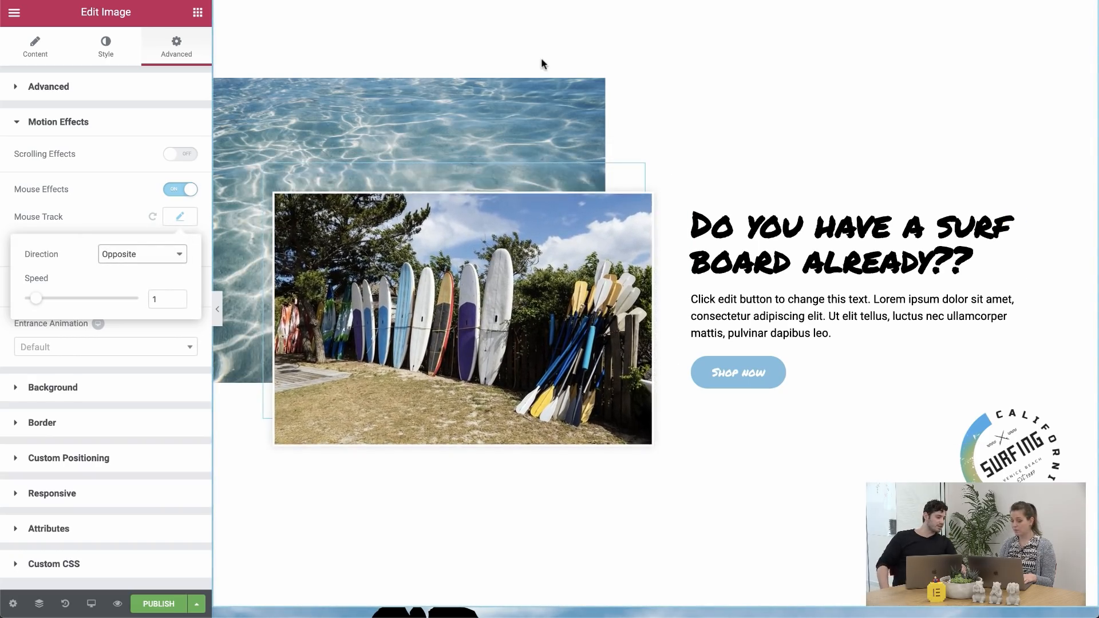
click(191, 189)
click(178, 192)
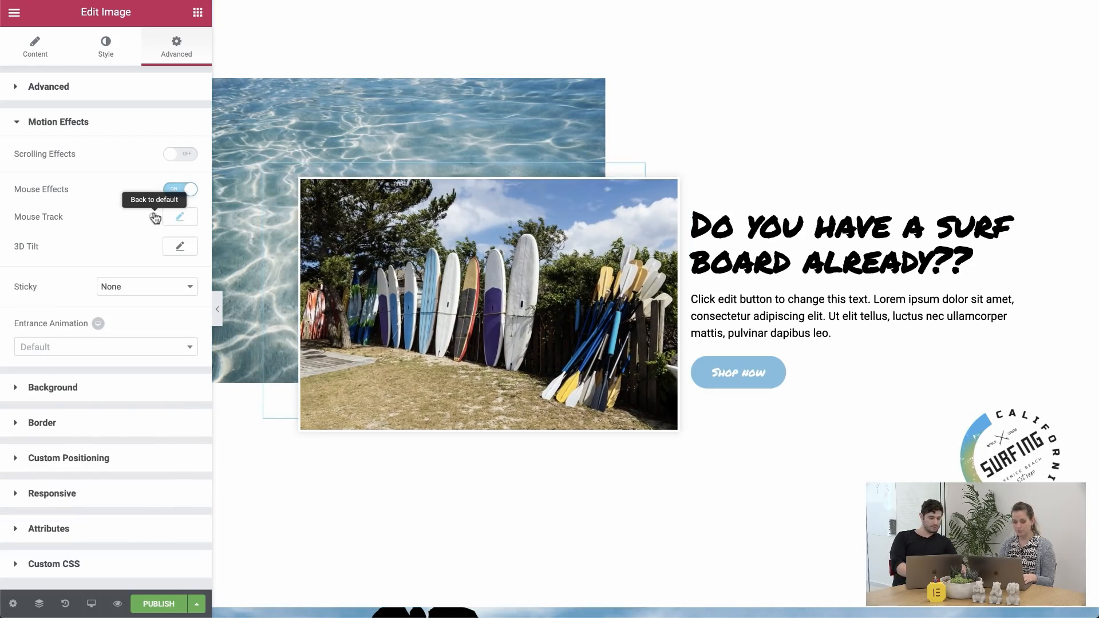
Reset the surfboards photo's Mouse Track to default and enable 3D Tilt with the direction set to Opposite
click(155, 218)
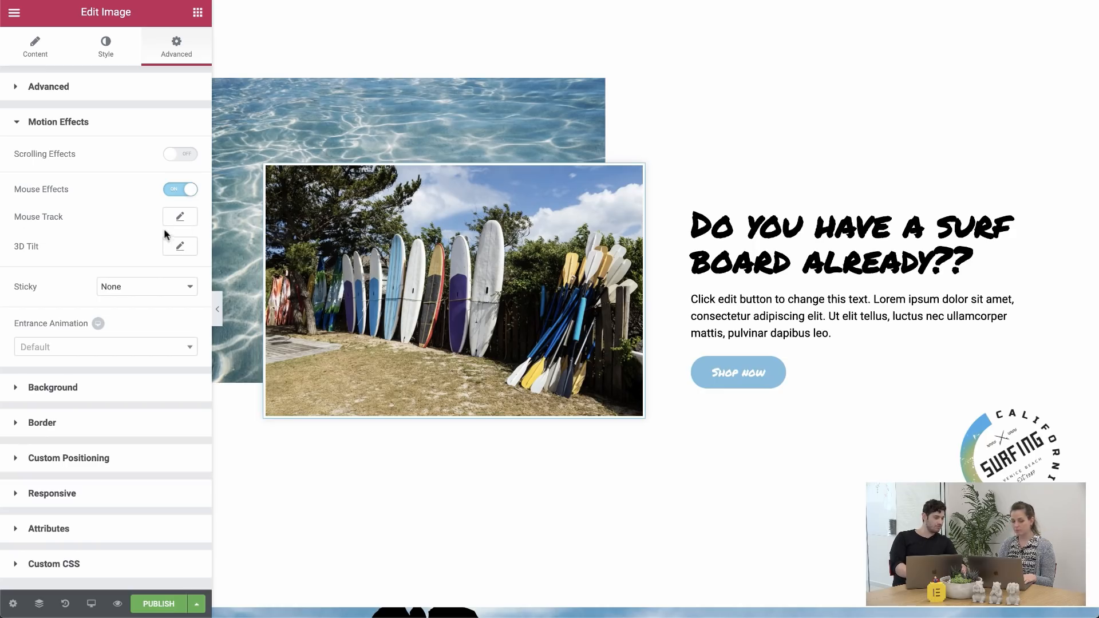
click(180, 246)
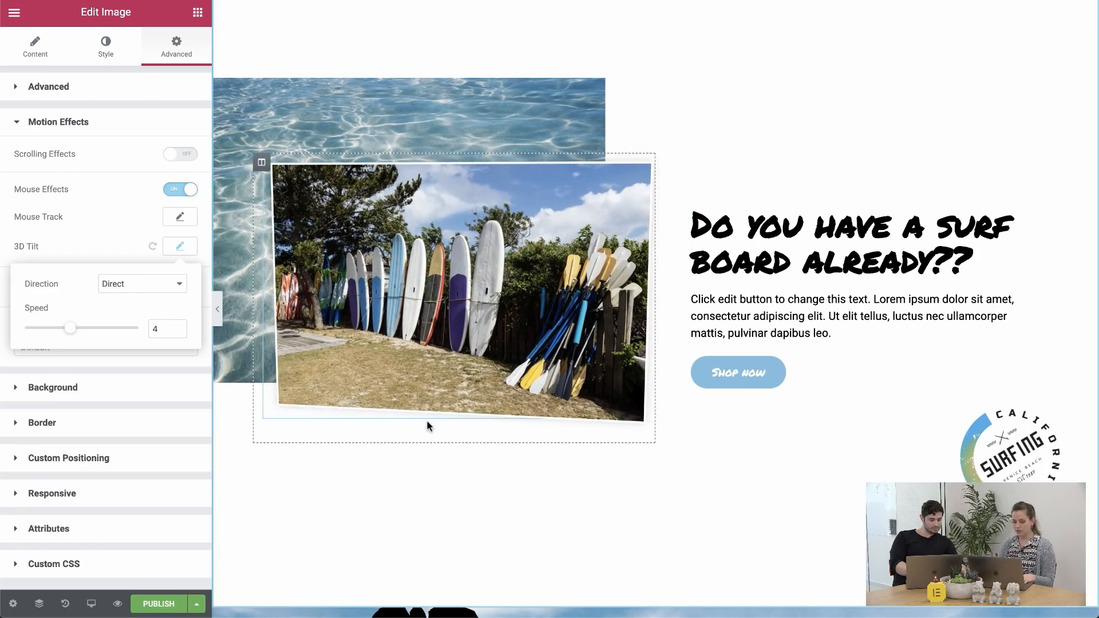
click(141, 288)
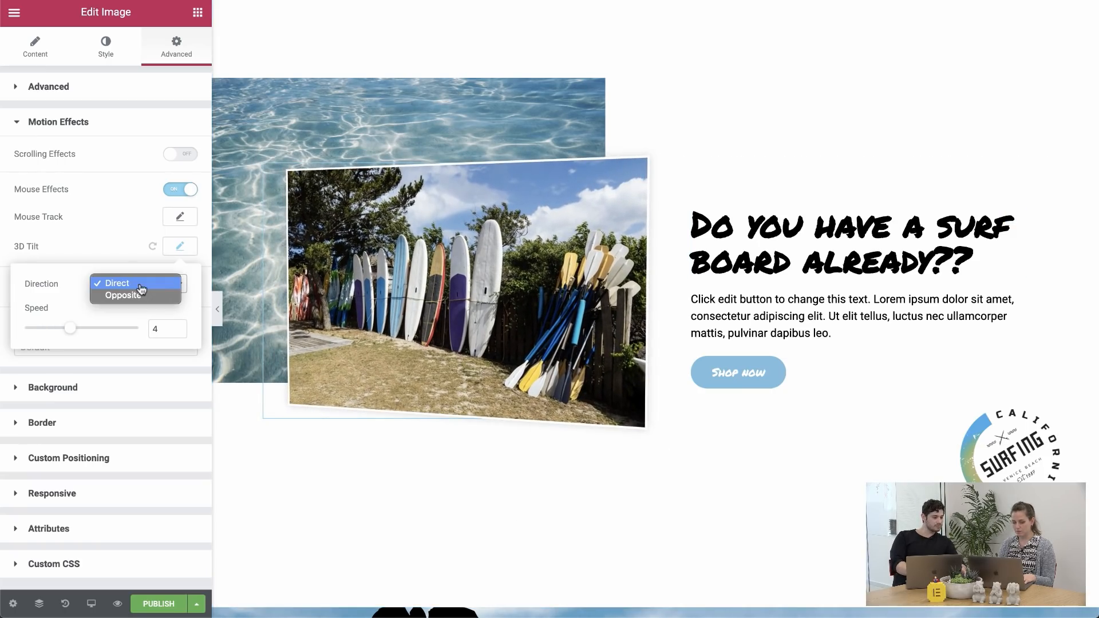
click(140, 295)
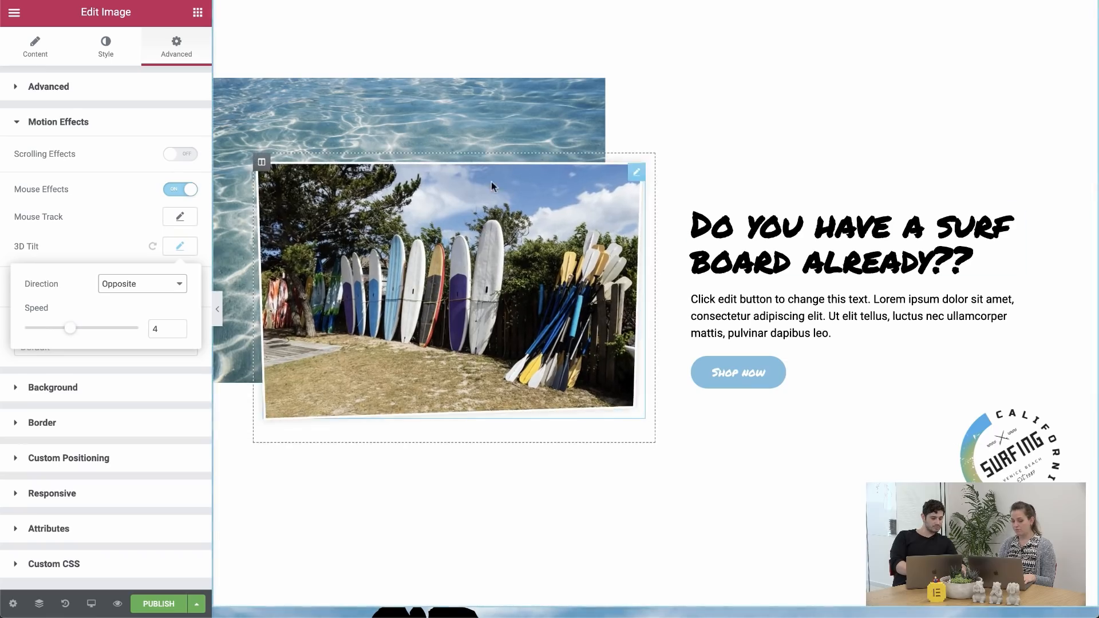
Turn on Mouse Effects for the water image behind the photo, enable 3D Tilt at Speed 1.6, and preview it
click(408, 109)
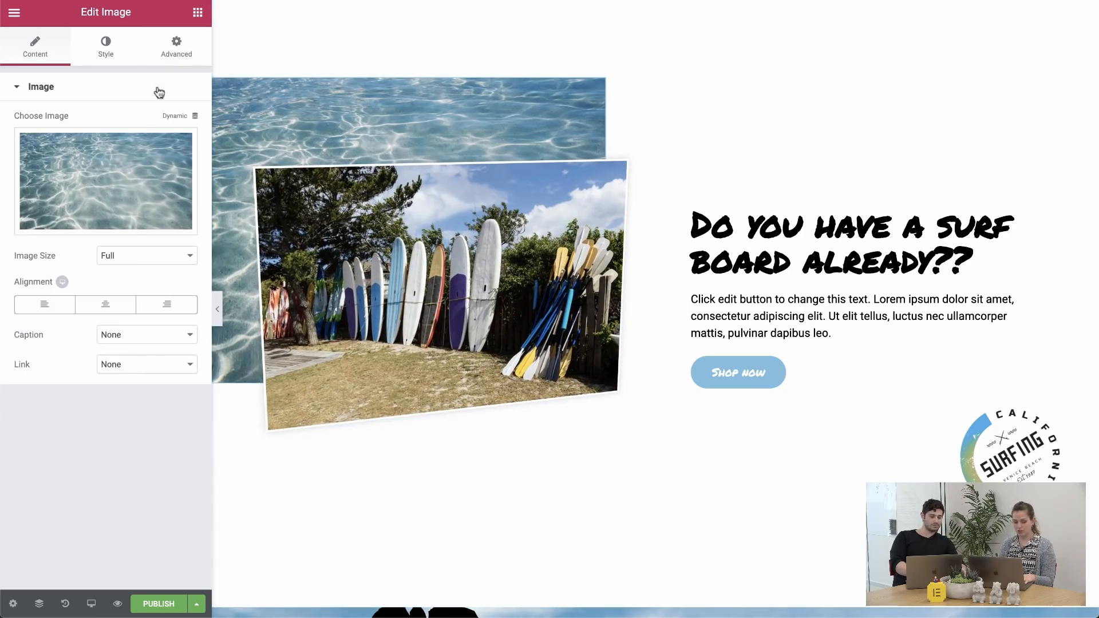
click(182, 48)
click(116, 380)
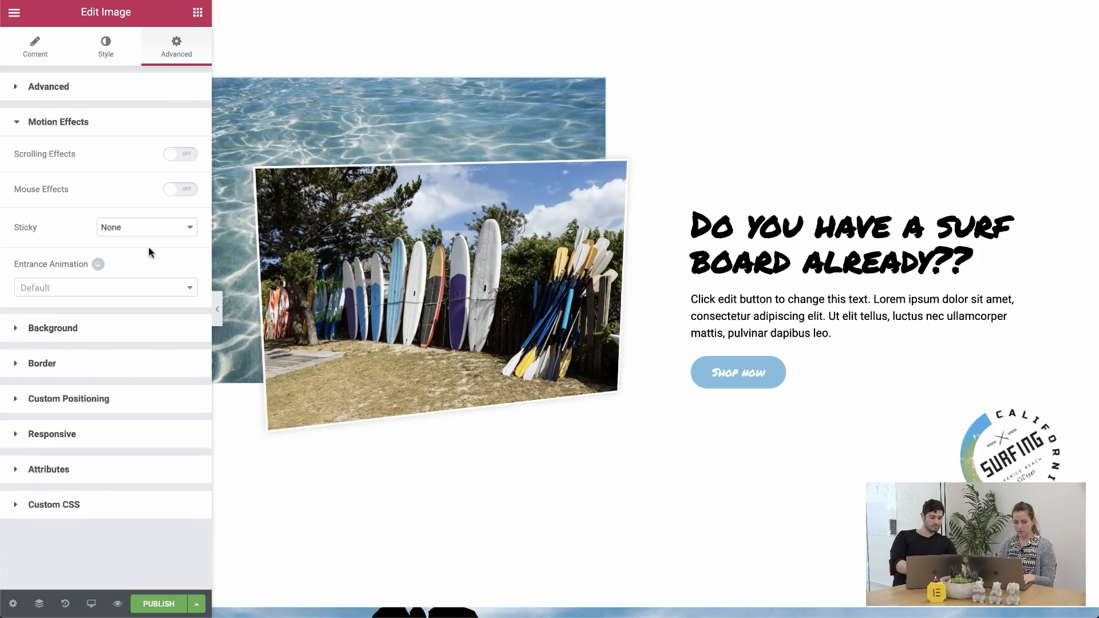
click(182, 189)
click(180, 246)
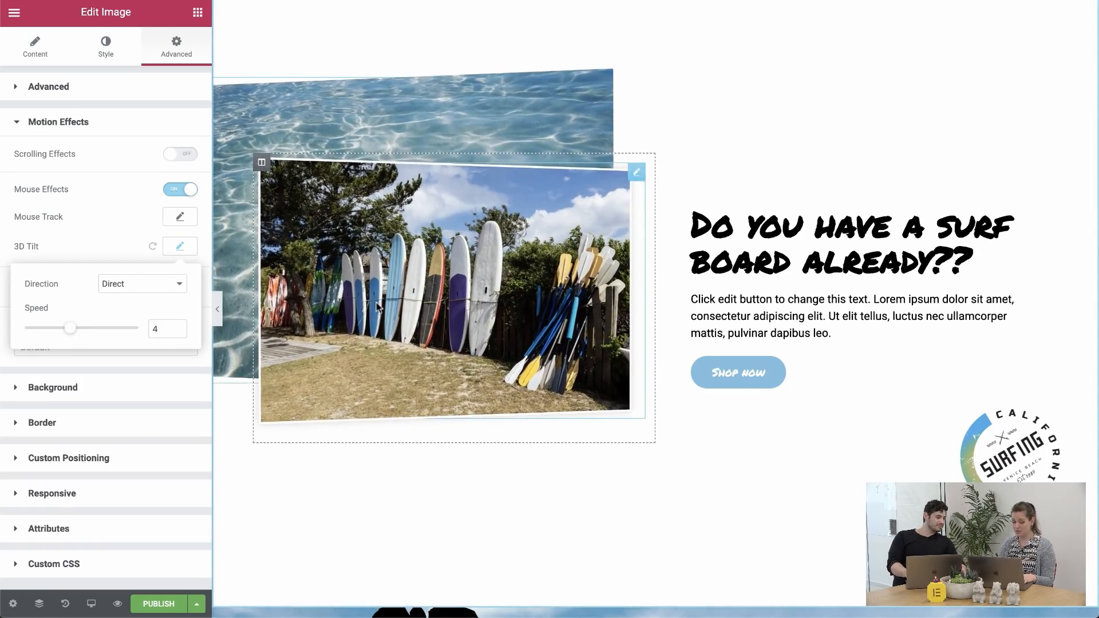
drag(68, 329, 44, 334)
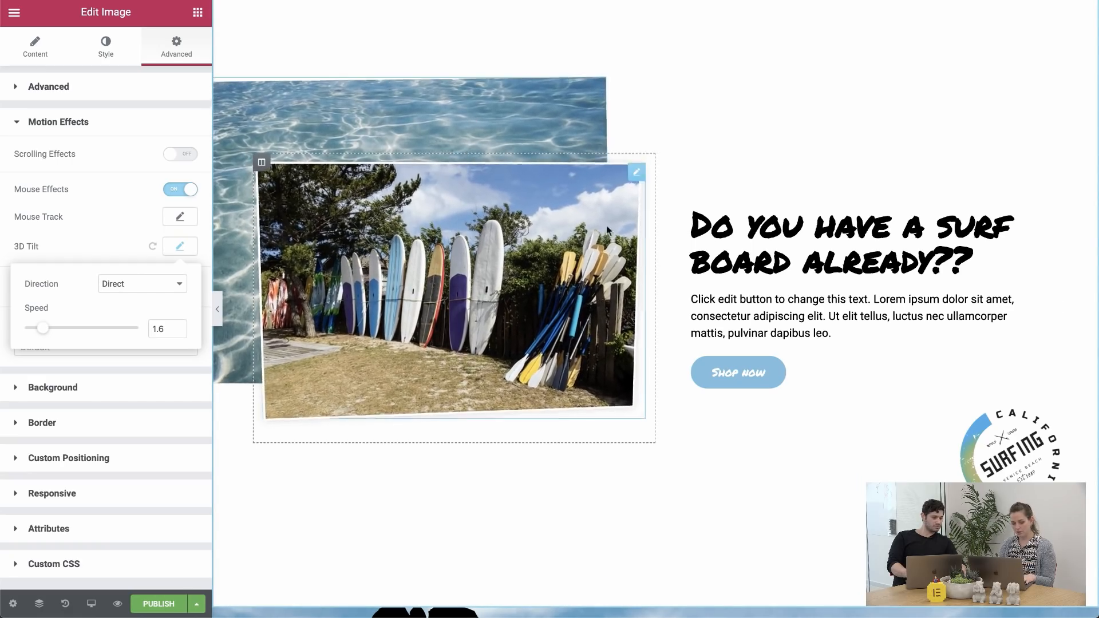
click(218, 309)
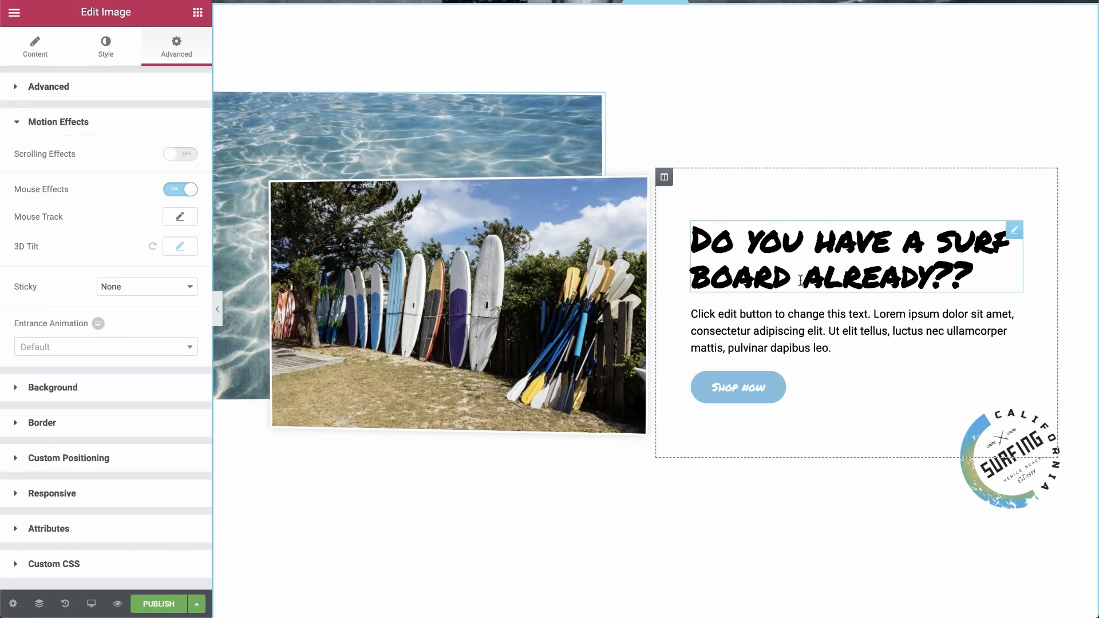
Select the surfer wave image below the 1987 heading, turn on its Scrolling Effects, and enable Vertical Scroll
scroll(800, 280, down, 10)
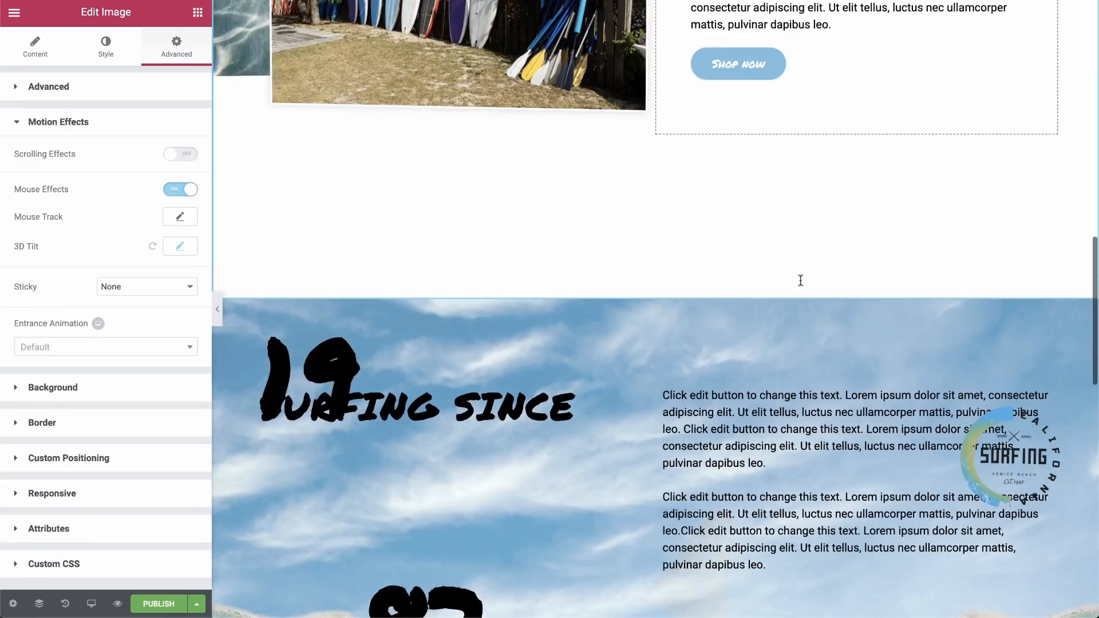
scroll(800, 280, down, 1)
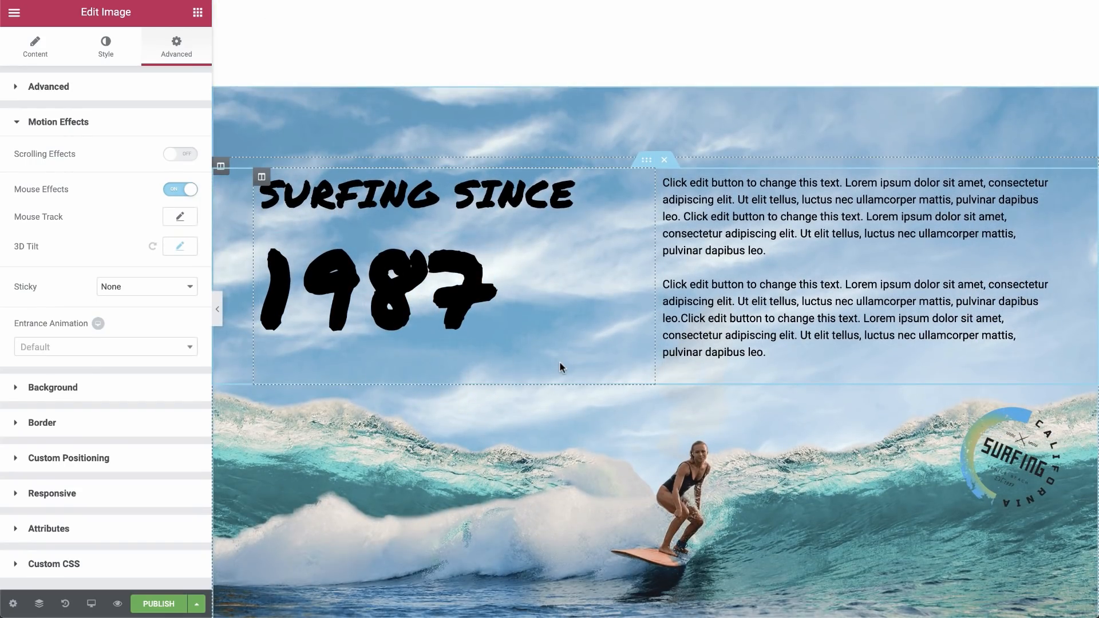
scroll(560, 363, down, 1)
scroll(633, 424, down, 2)
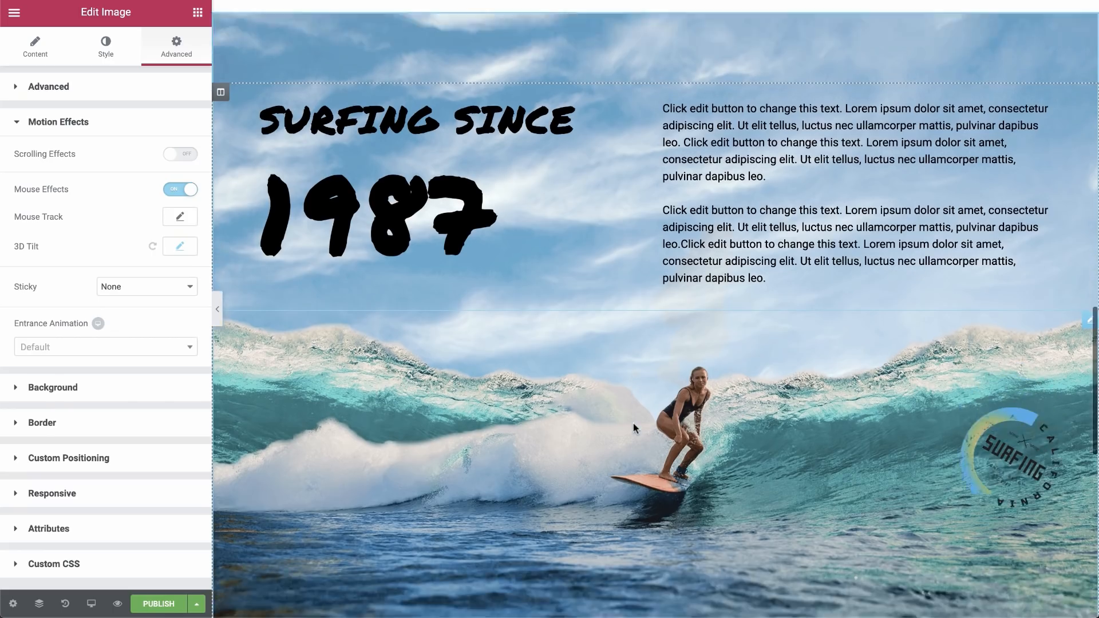
click(750, 422)
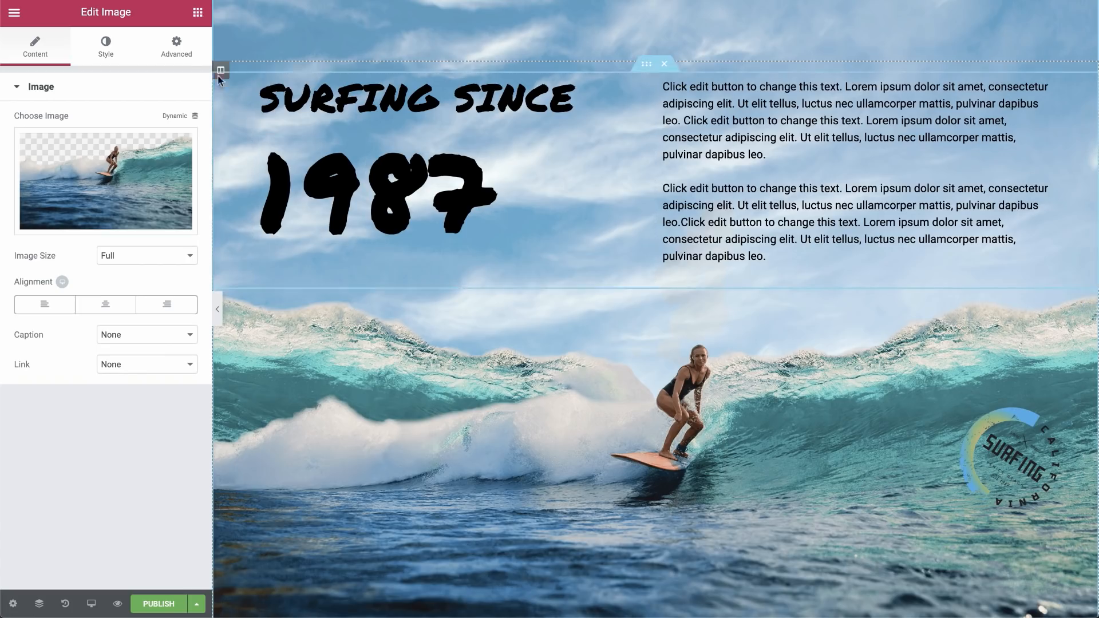
click(174, 48)
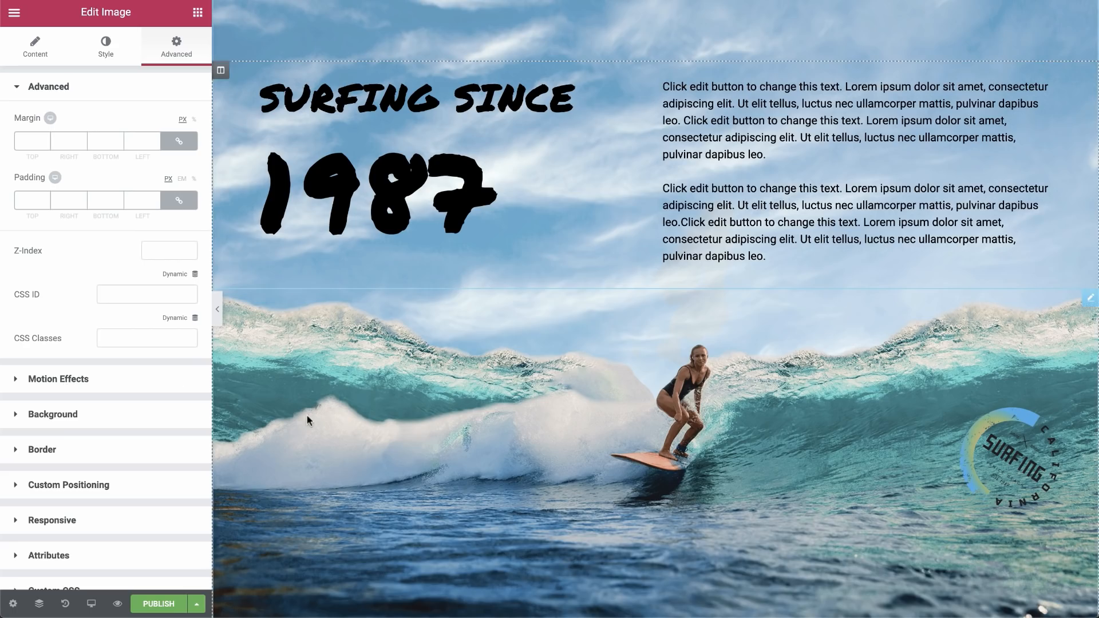
scroll(306, 415, up, 5)
scroll(307, 415, down, 5)
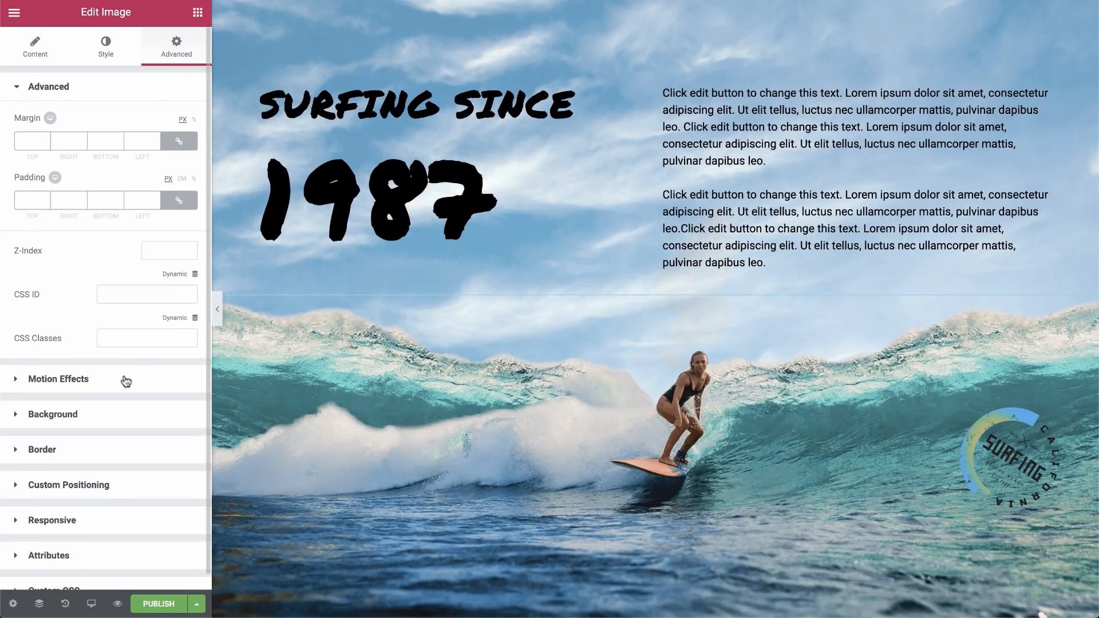
click(126, 381)
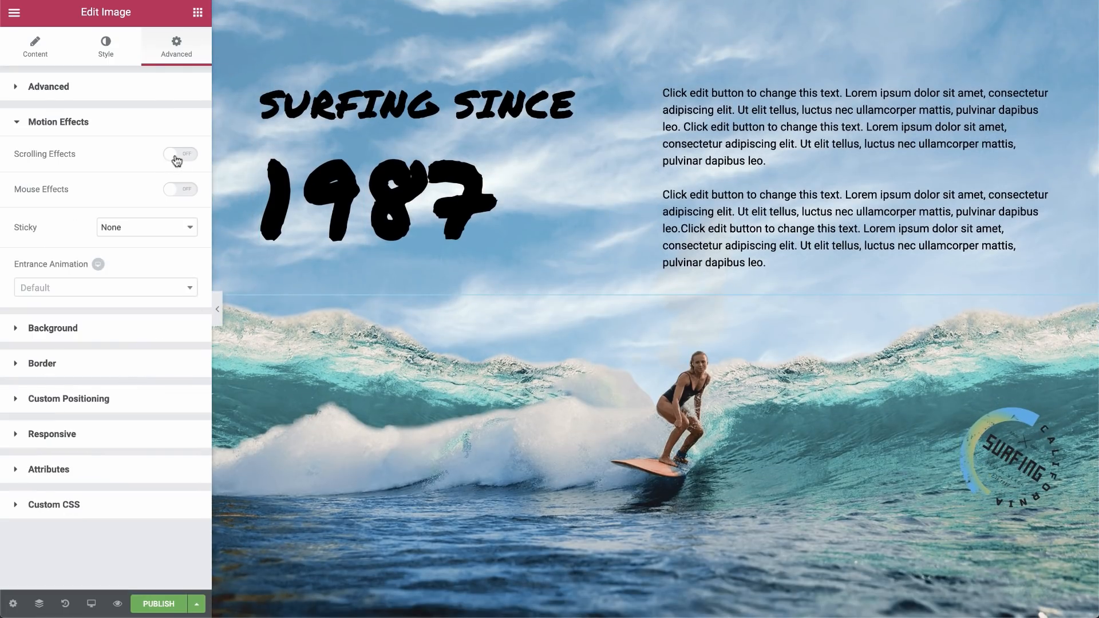
click(174, 155)
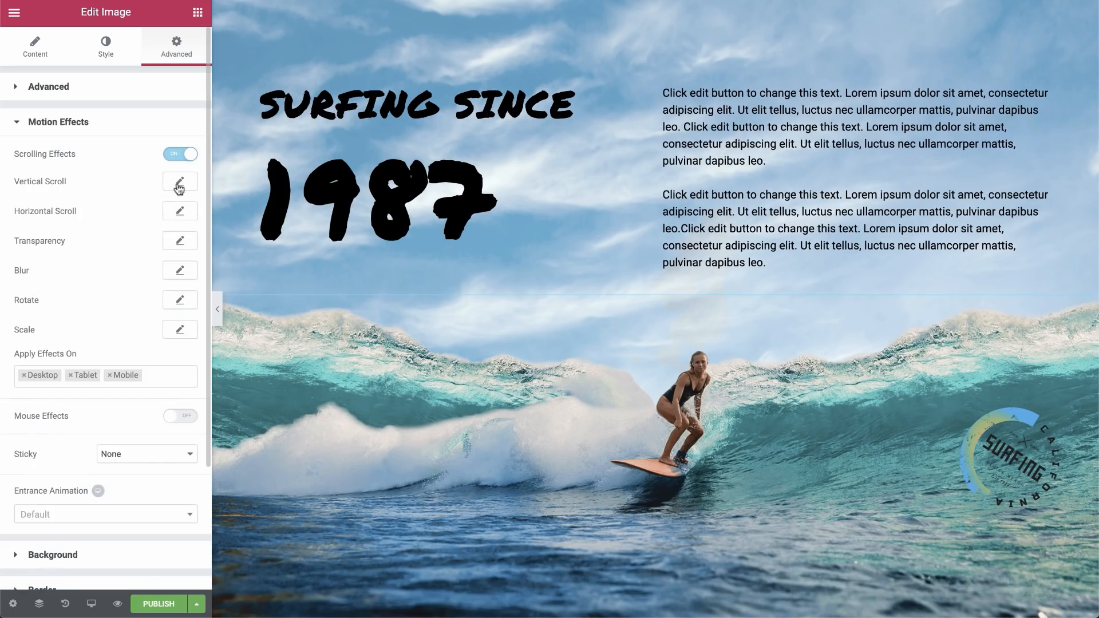
click(178, 184)
Examine how the surfer wave image moves against the 1987 section while the page scrolls up and down
scroll(524, 349, down, 3)
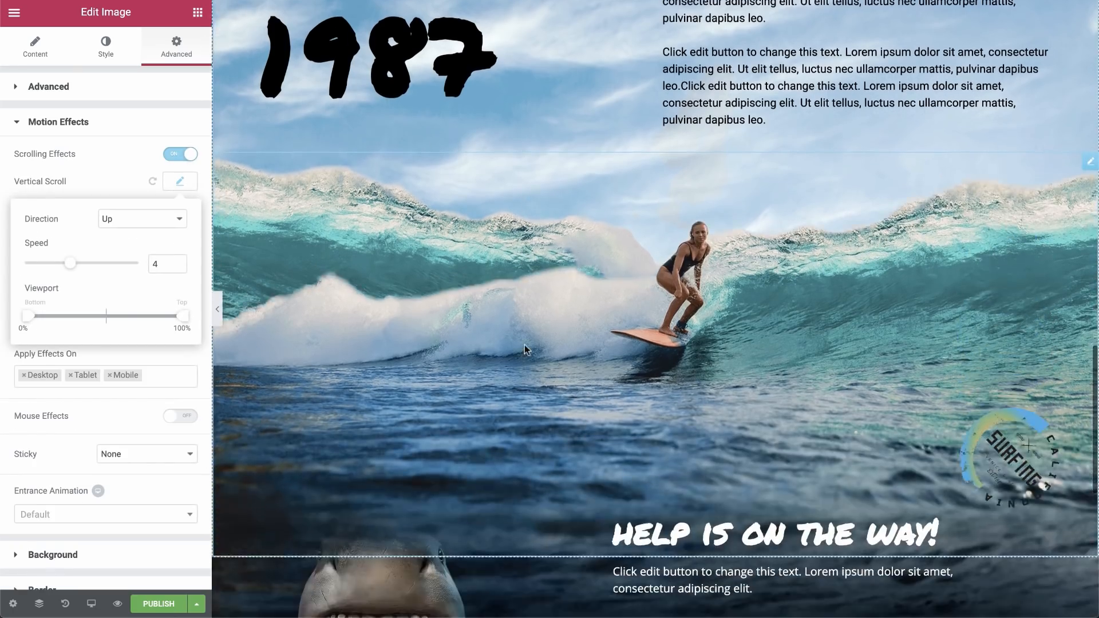
scroll(524, 341, up, 3)
scroll(524, 338, down, 3)
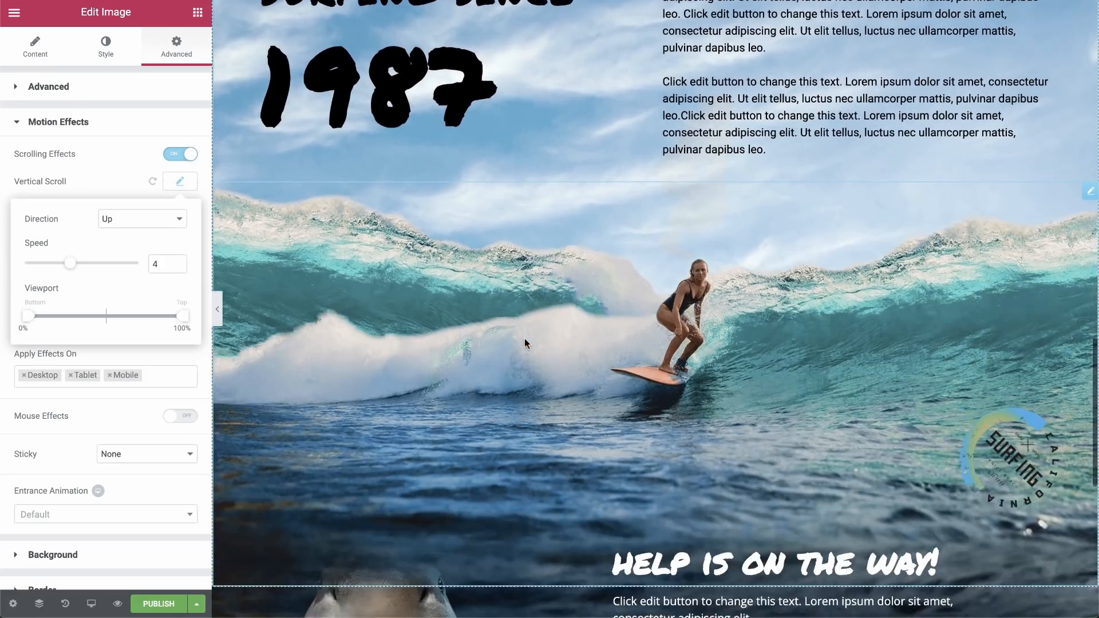
scroll(524, 339, up, 3)
scroll(524, 338, down, 2)
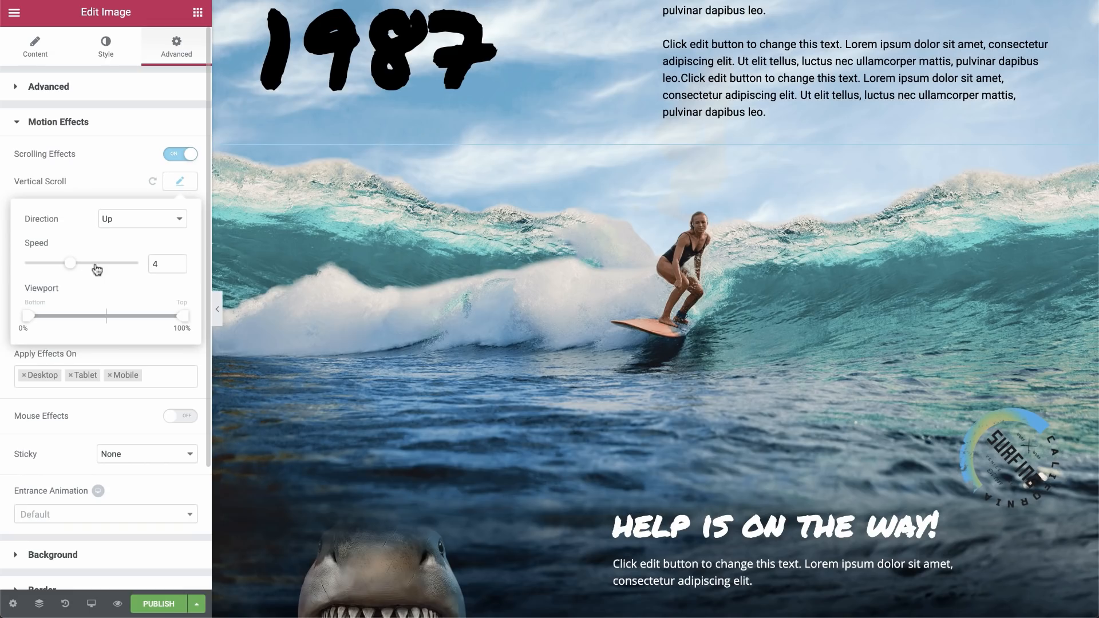
scroll(489, 288, up, 2)
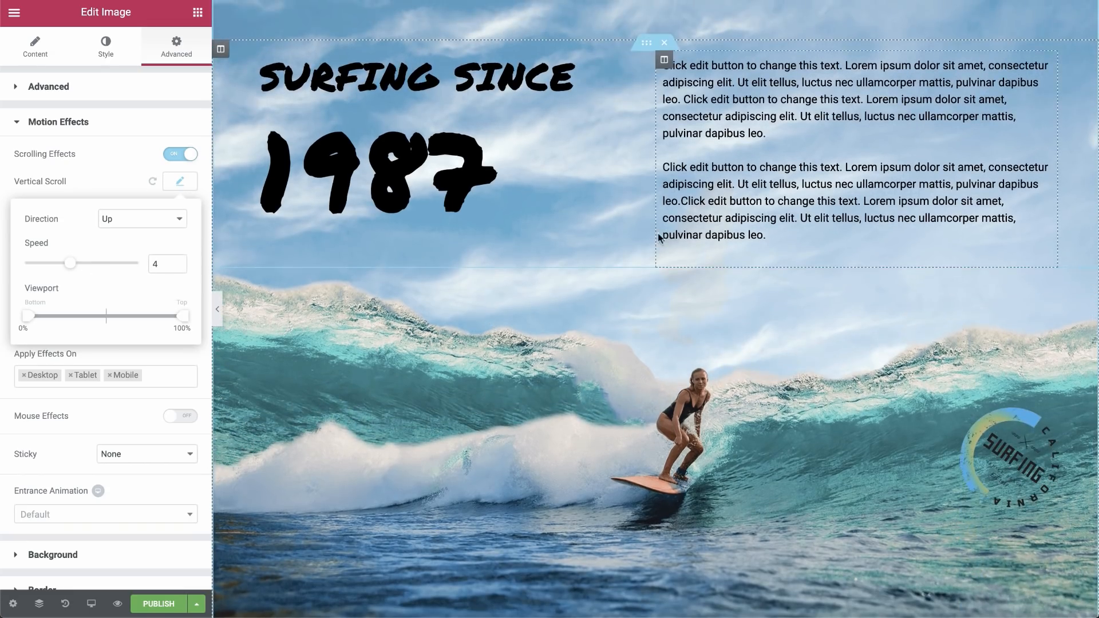
scroll(658, 237, up, 2)
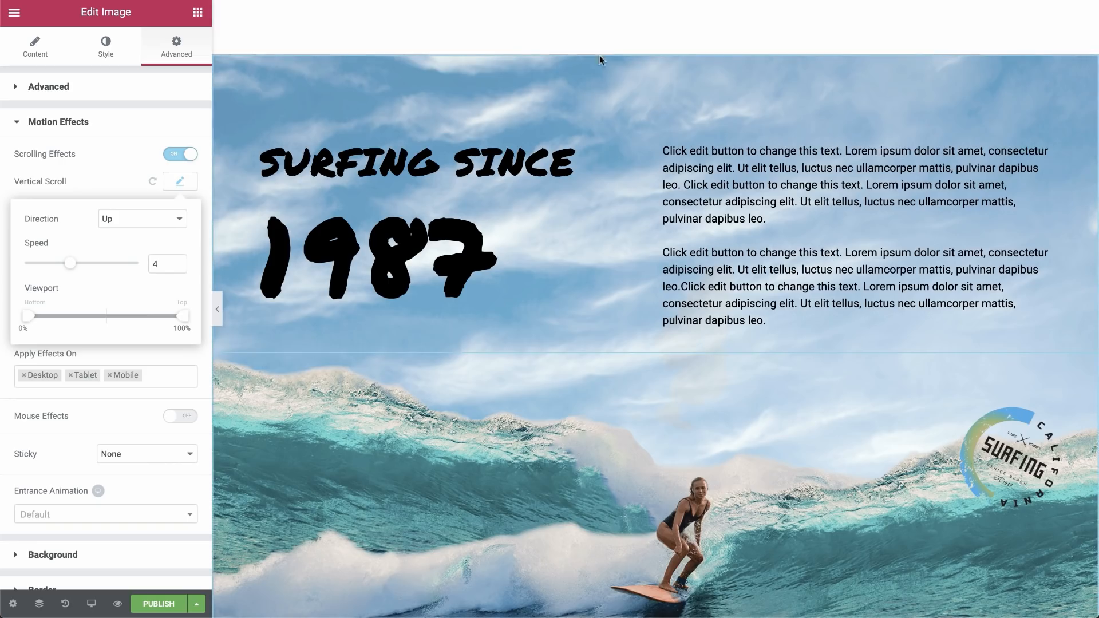
scroll(606, 419, down, 1)
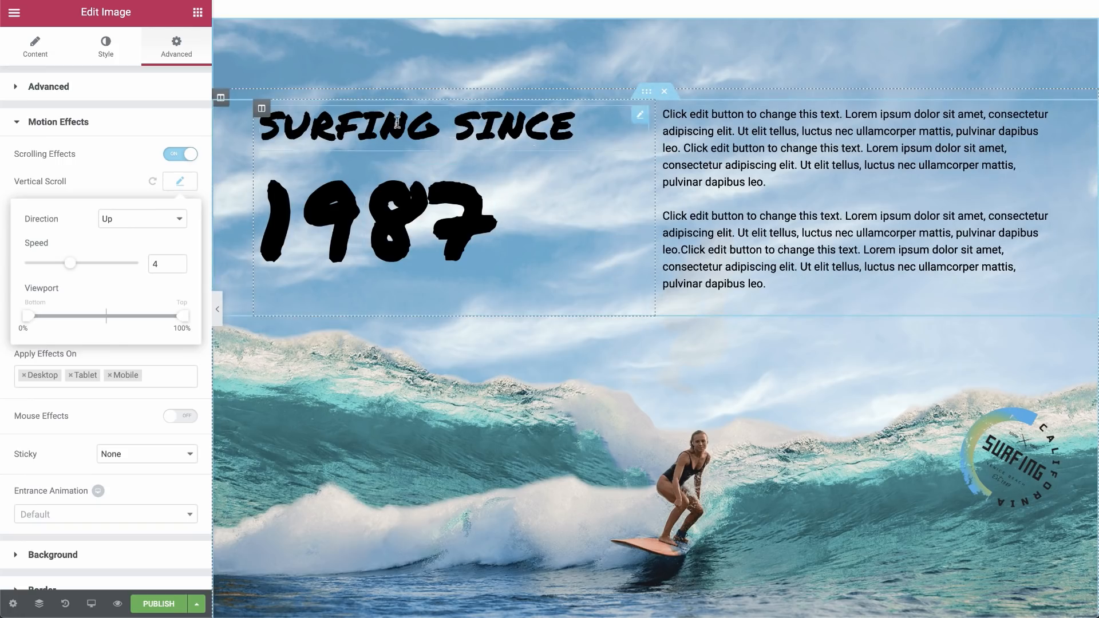
scroll(891, 213, down, 3)
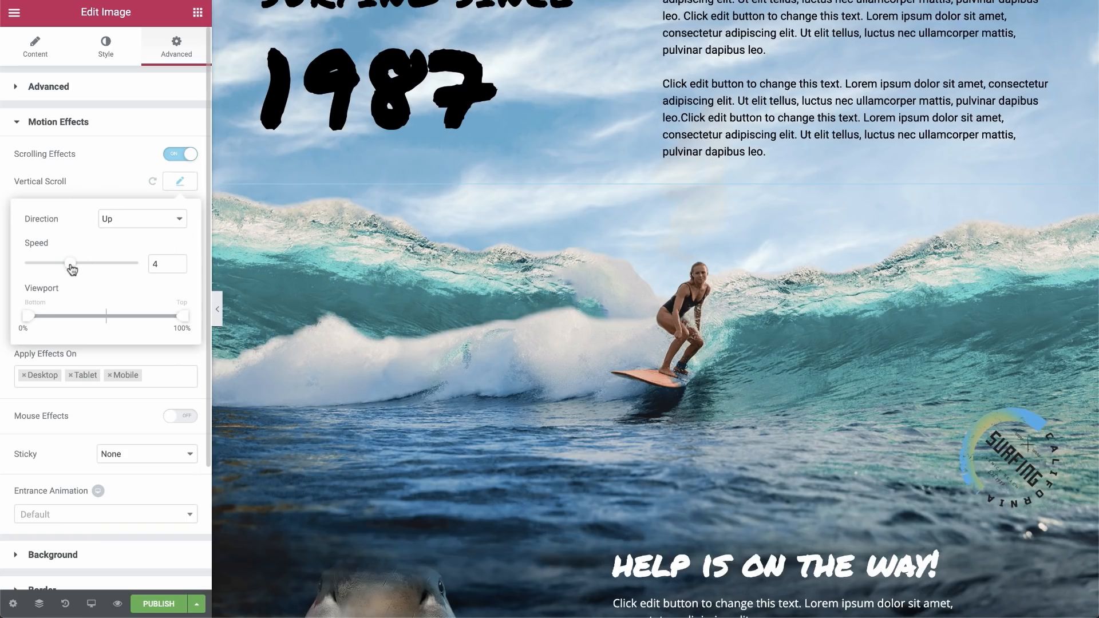
Set the wave image's Vertical Scroll Speed to 2.4 and preview the movement while scrolling
drag(72, 269, 56, 269)
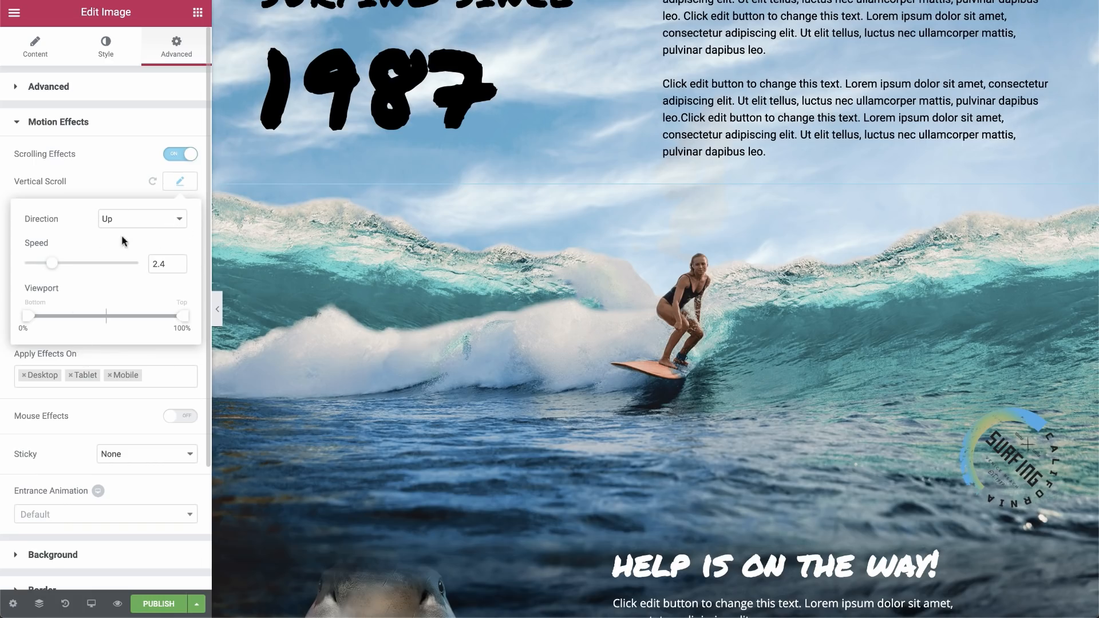
scroll(541, 341, up, 3)
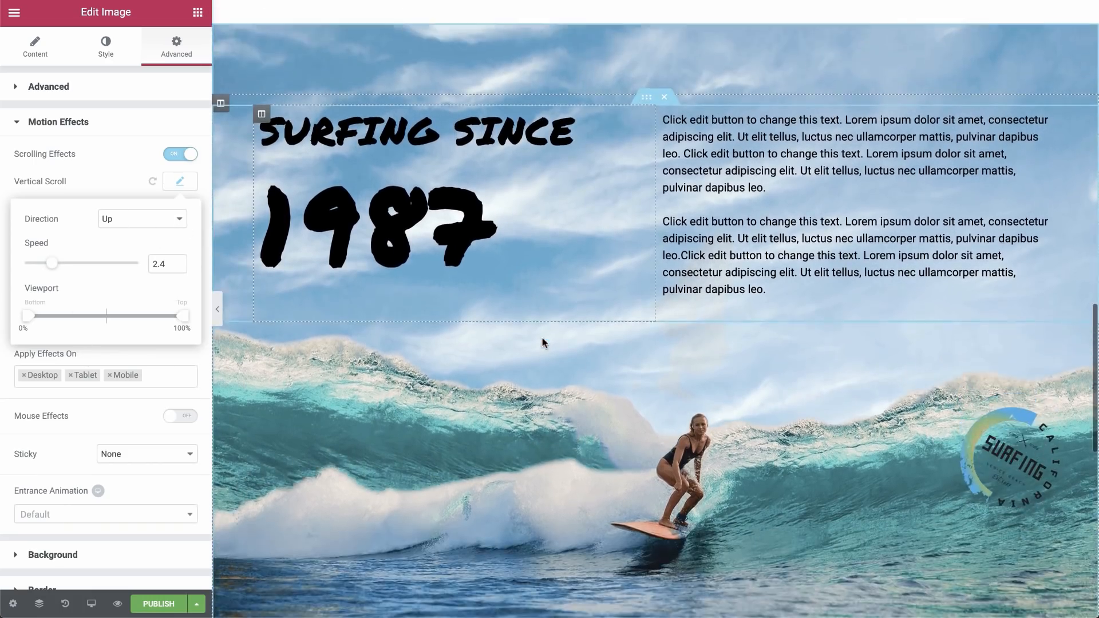
scroll(542, 342, down, 6)
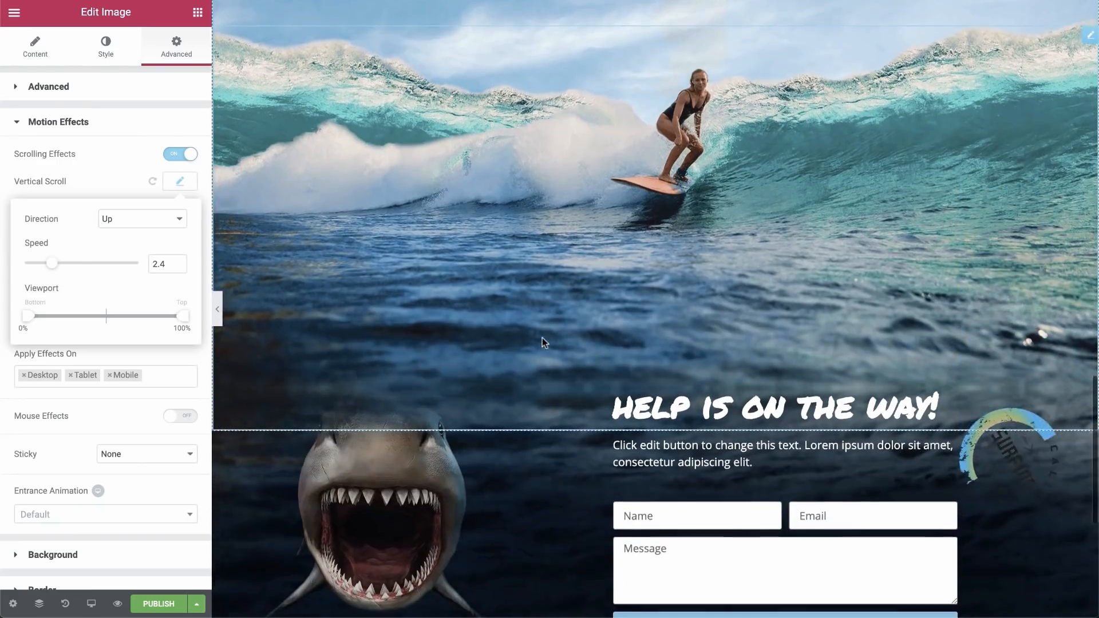
scroll(543, 342, up, 5)
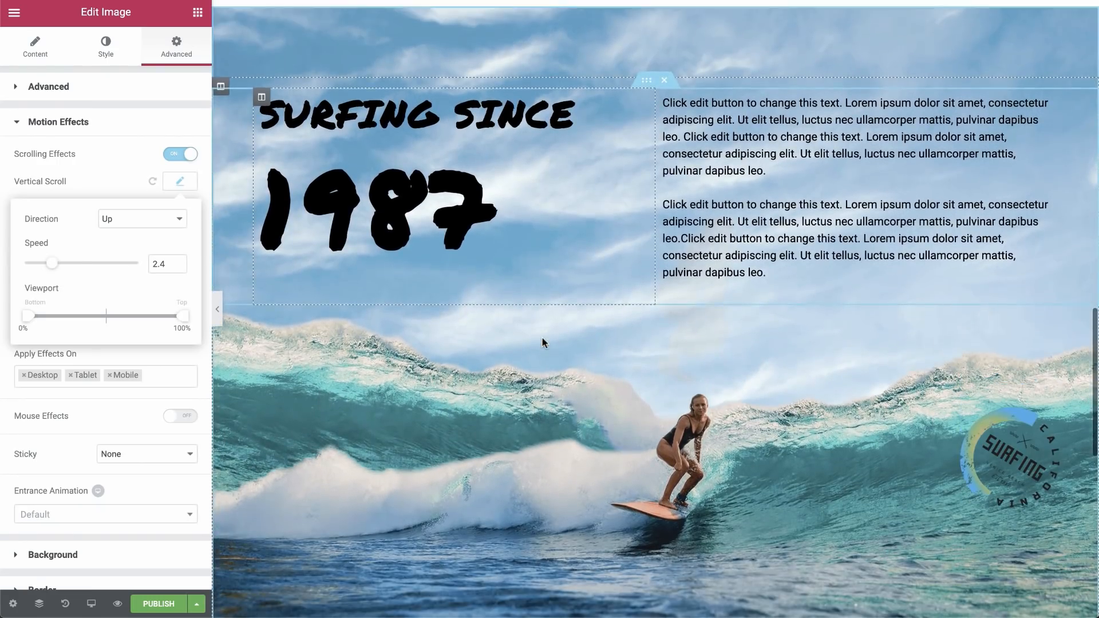
Try the Down direction for the wave image's Vertical Scroll, preview it, and return the direction to Up
click(142, 219)
click(114, 231)
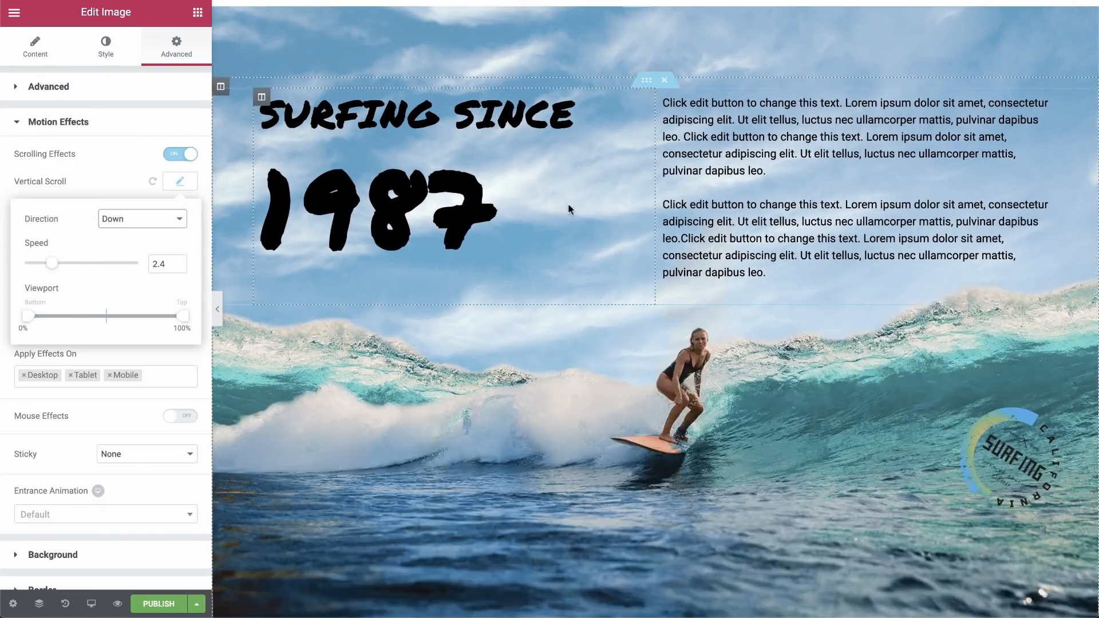
scroll(568, 206, down, 5)
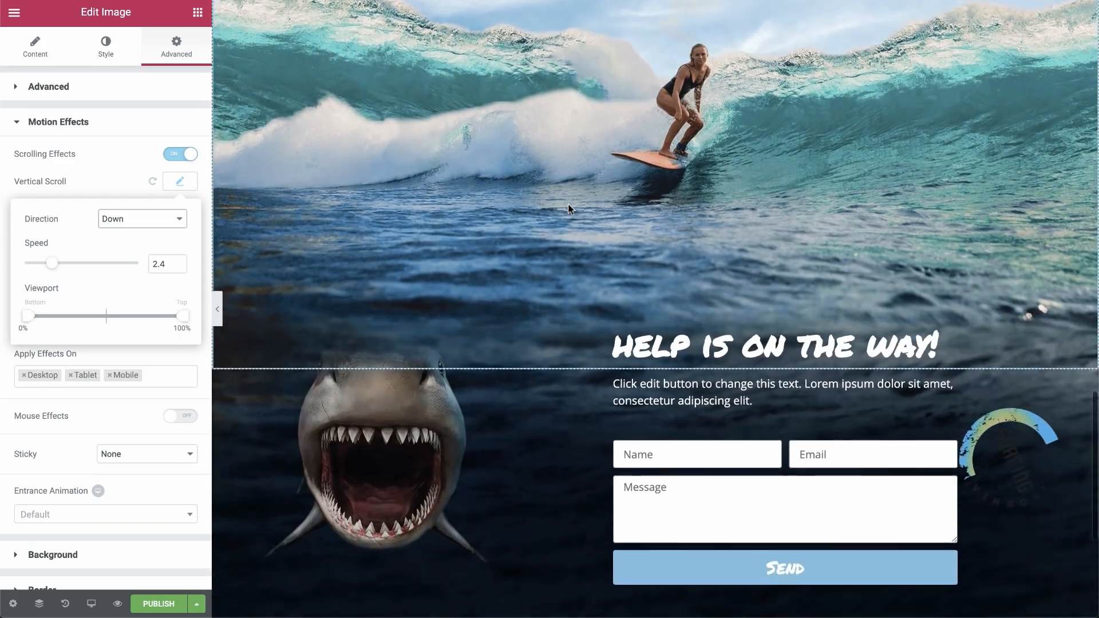
scroll(568, 206, up, 5)
click(153, 221)
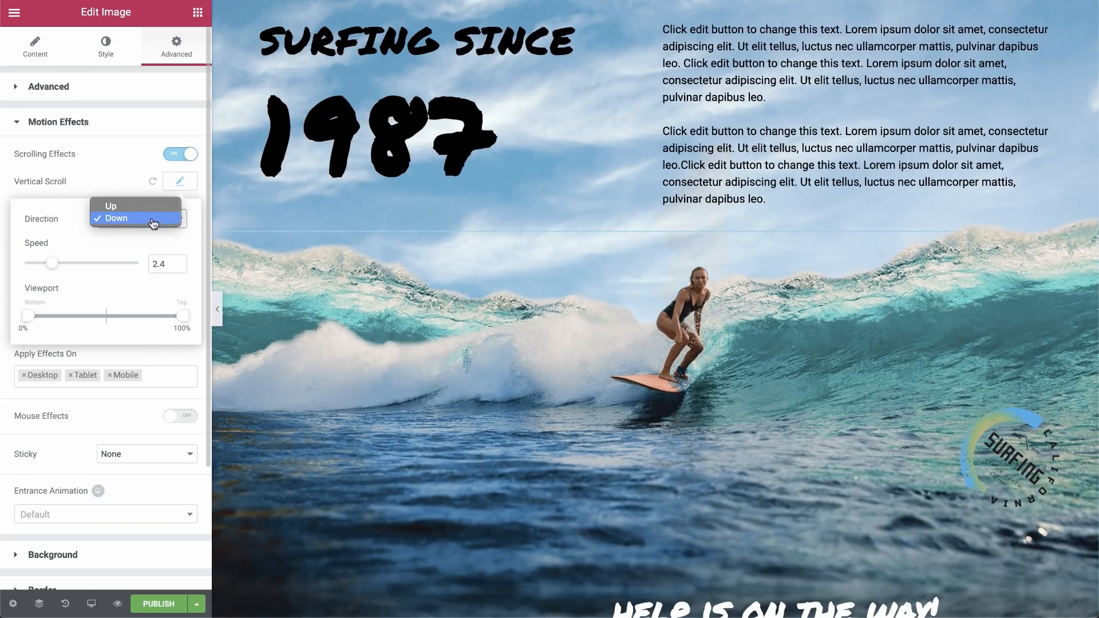
click(106, 205)
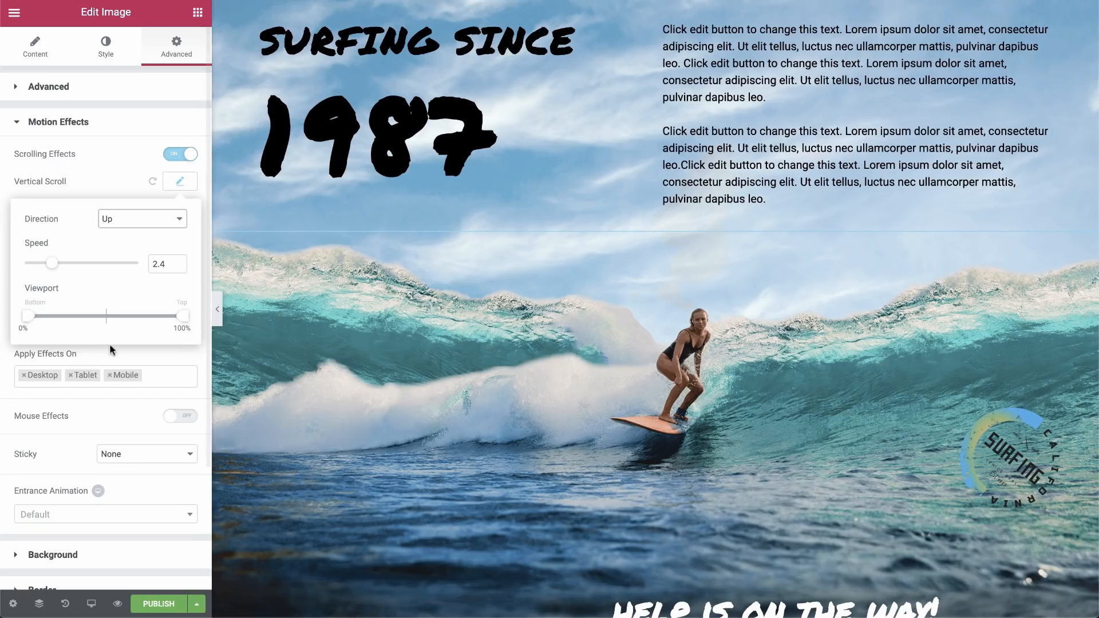
Limit the wave image's Vertical Scroll Viewport to a range from 20% at the bottom to 80% at the top
drag(30, 324, 62, 335)
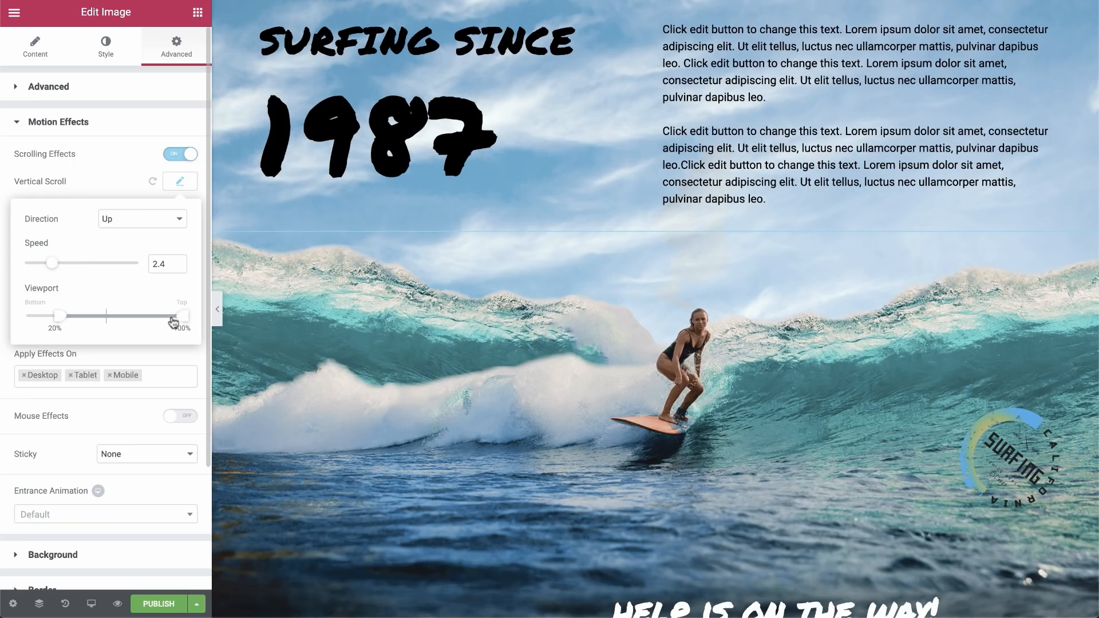
drag(184, 318, 156, 337)
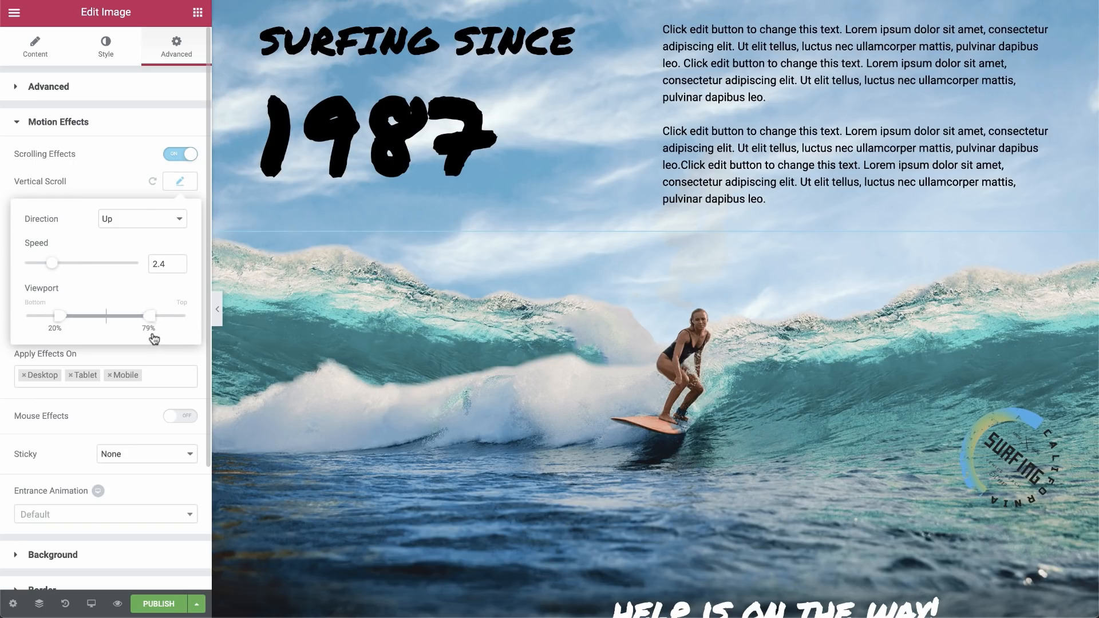
scroll(409, 216, up, 5)
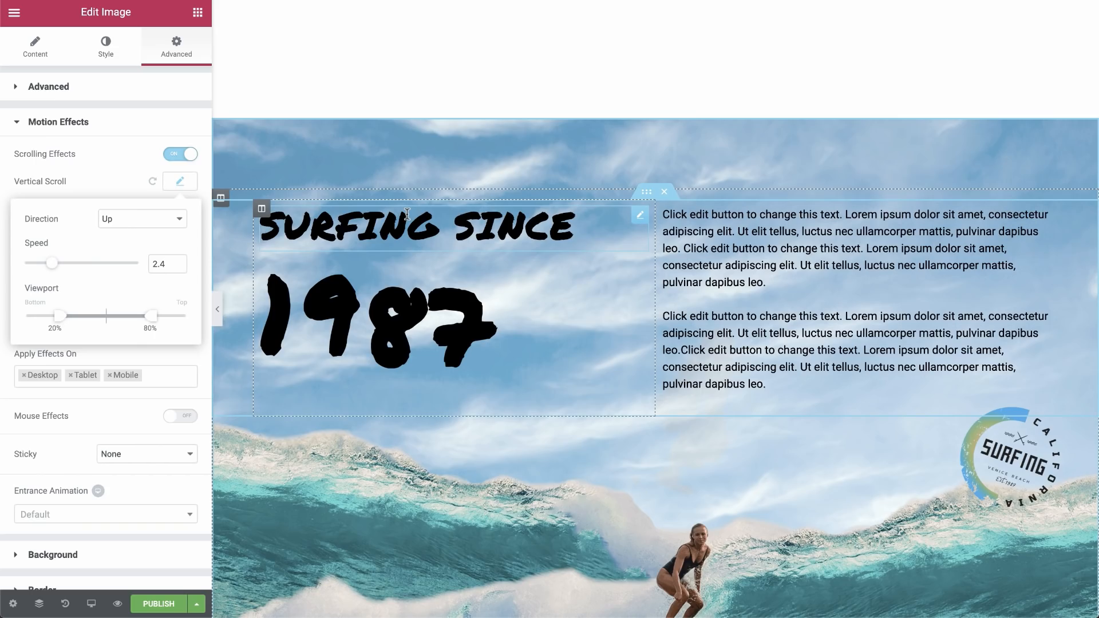
Examine how the surfer wave image moves within its limited viewport range while scrolling between the 1987 section and the shark section
scroll(406, 214, down, 2)
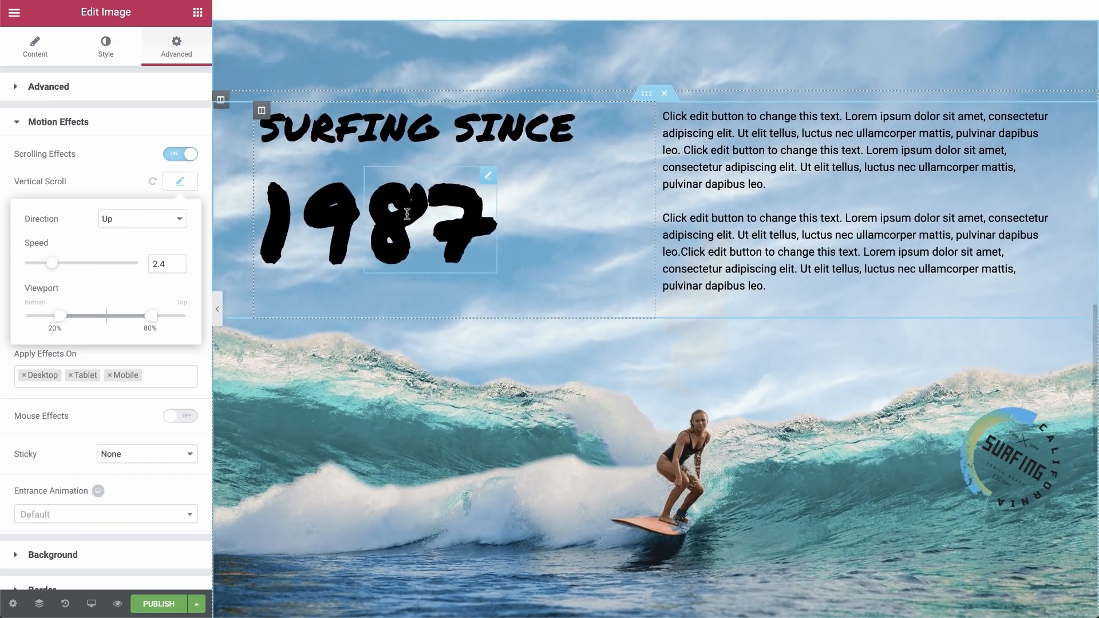
scroll(407, 214, down, 1)
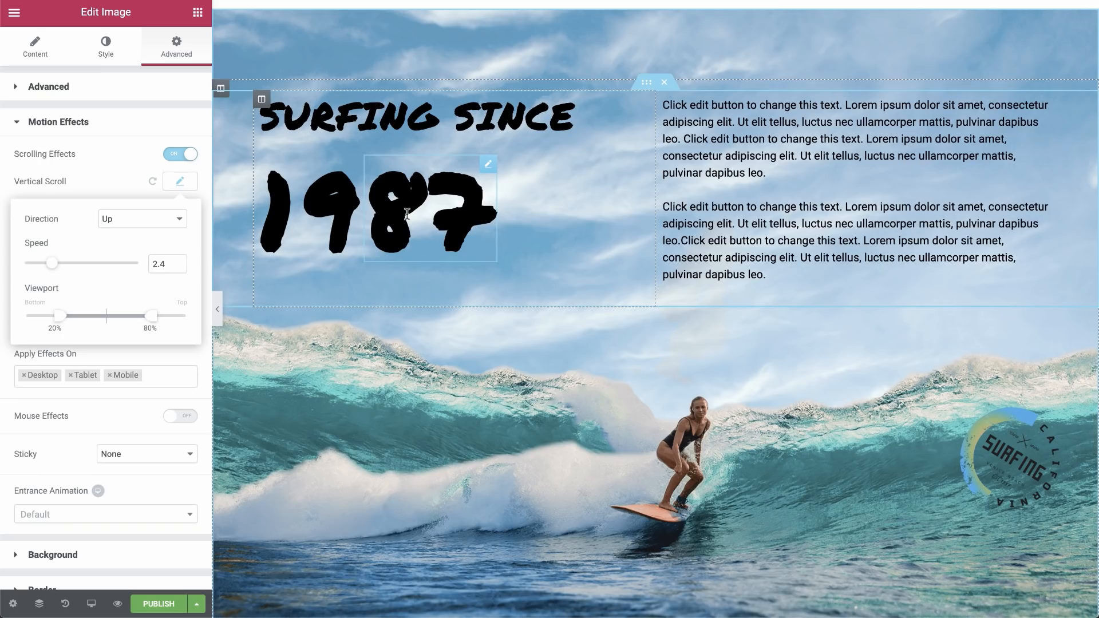
scroll(407, 214, down, 1)
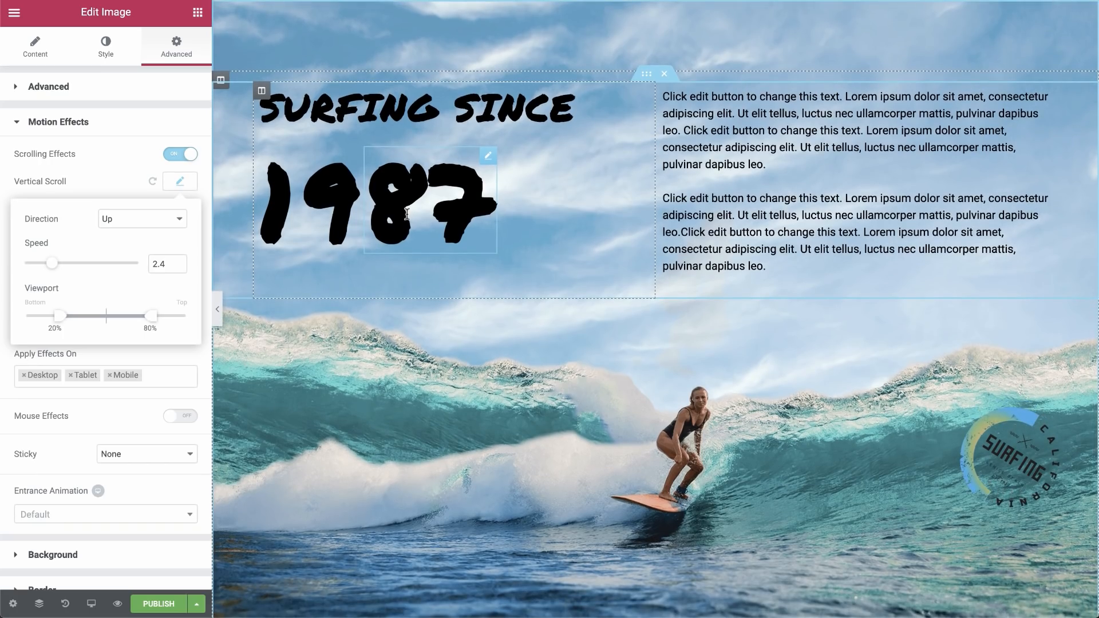
scroll(406, 214, down, 5)
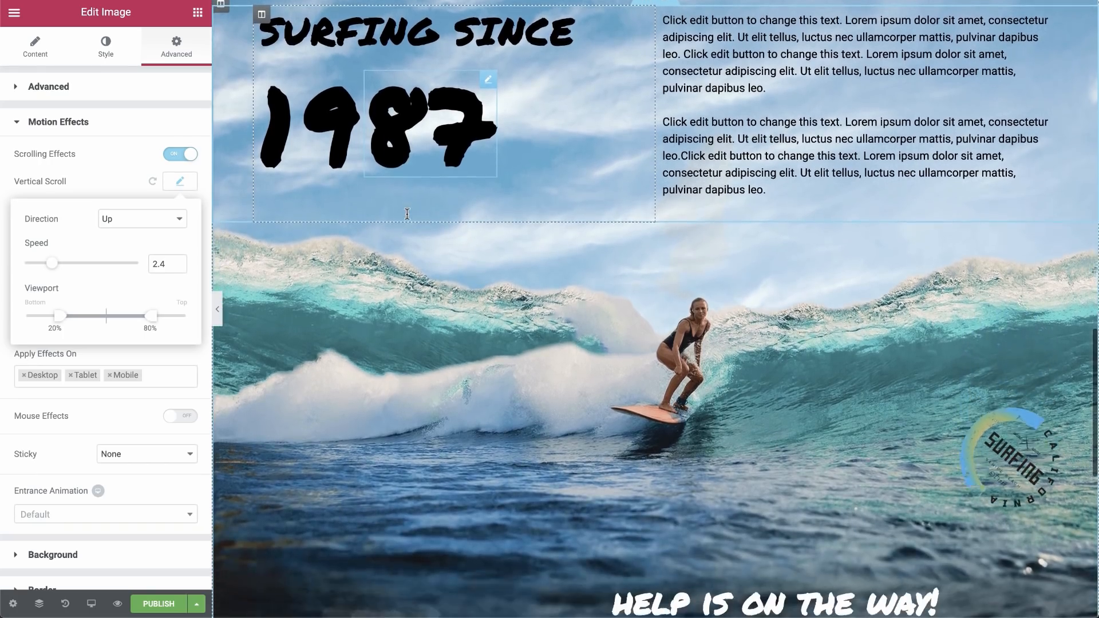
scroll(408, 218, down, 8)
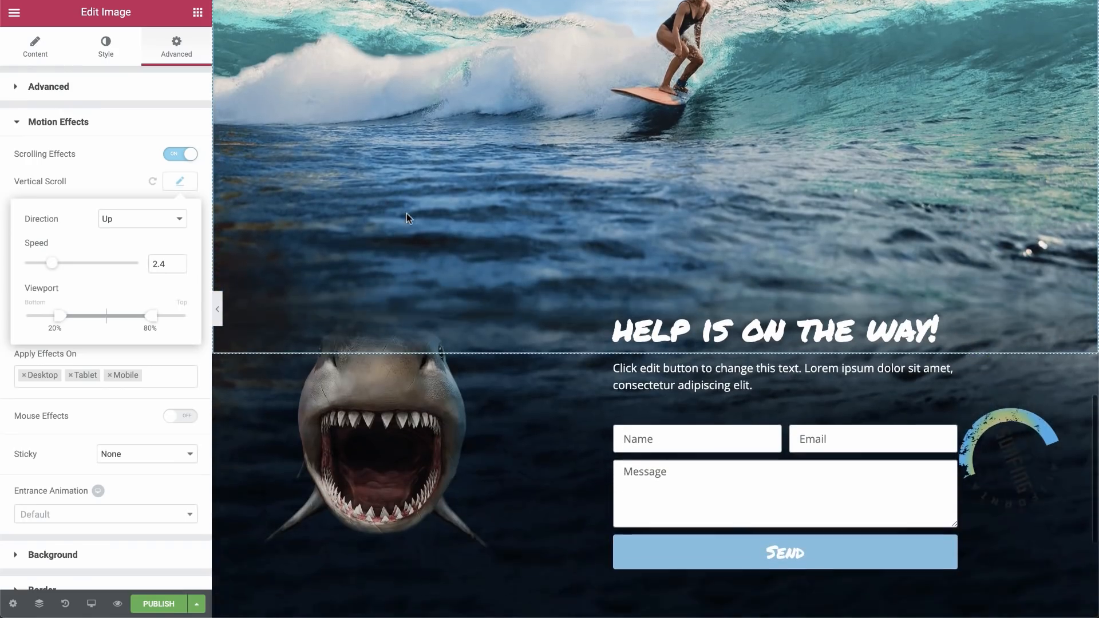
scroll(406, 214, up, 10)
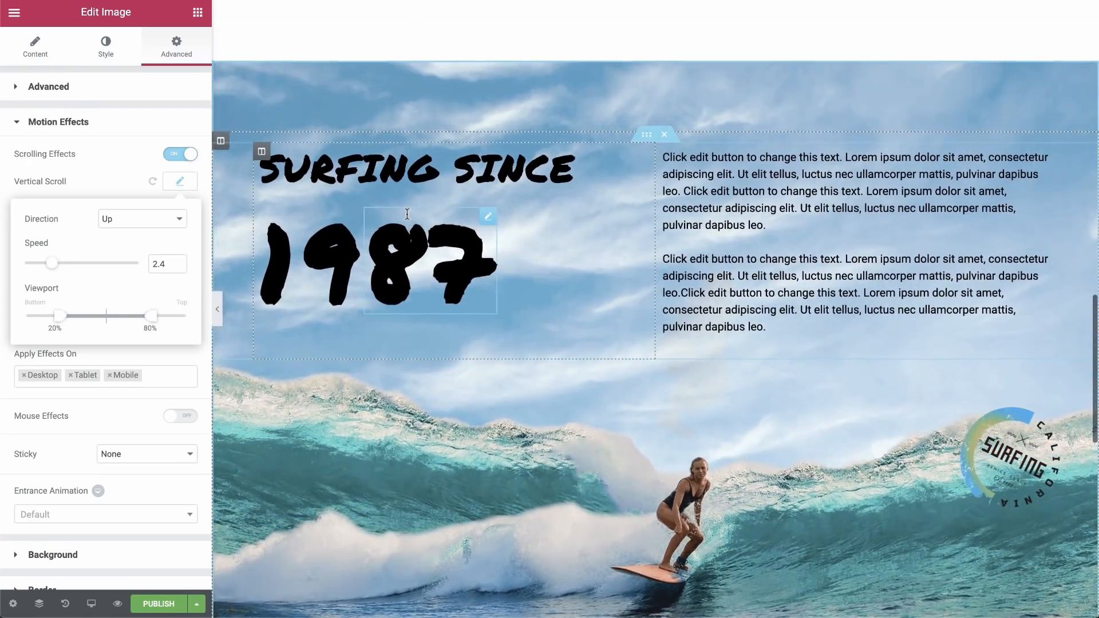
scroll(407, 214, down, 5)
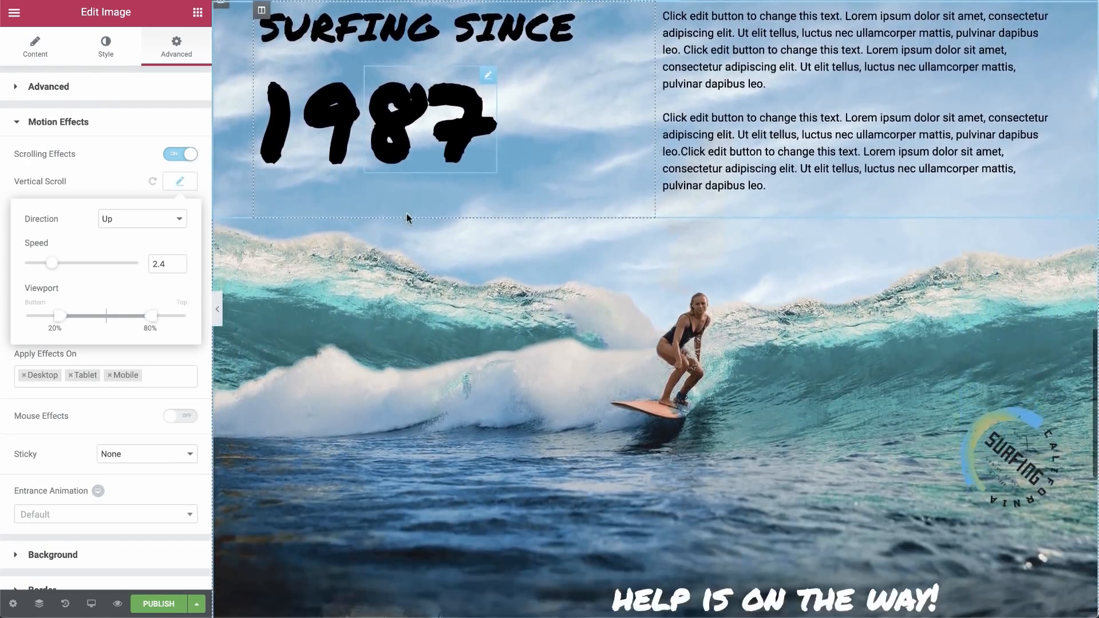
scroll(407, 214, down, 4)
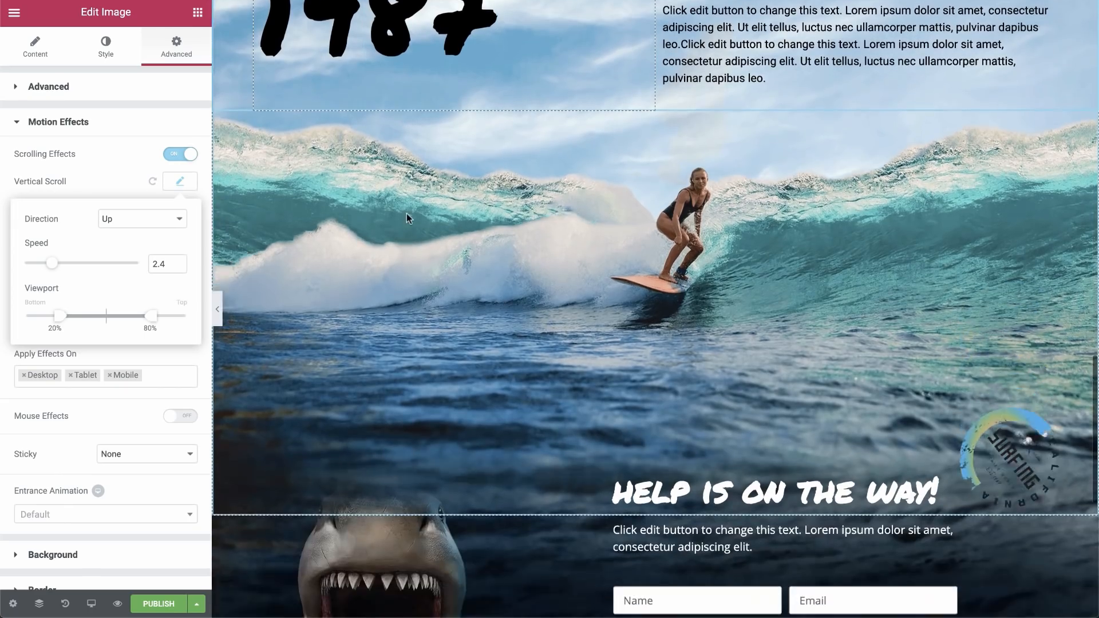
scroll(407, 218, up, 1)
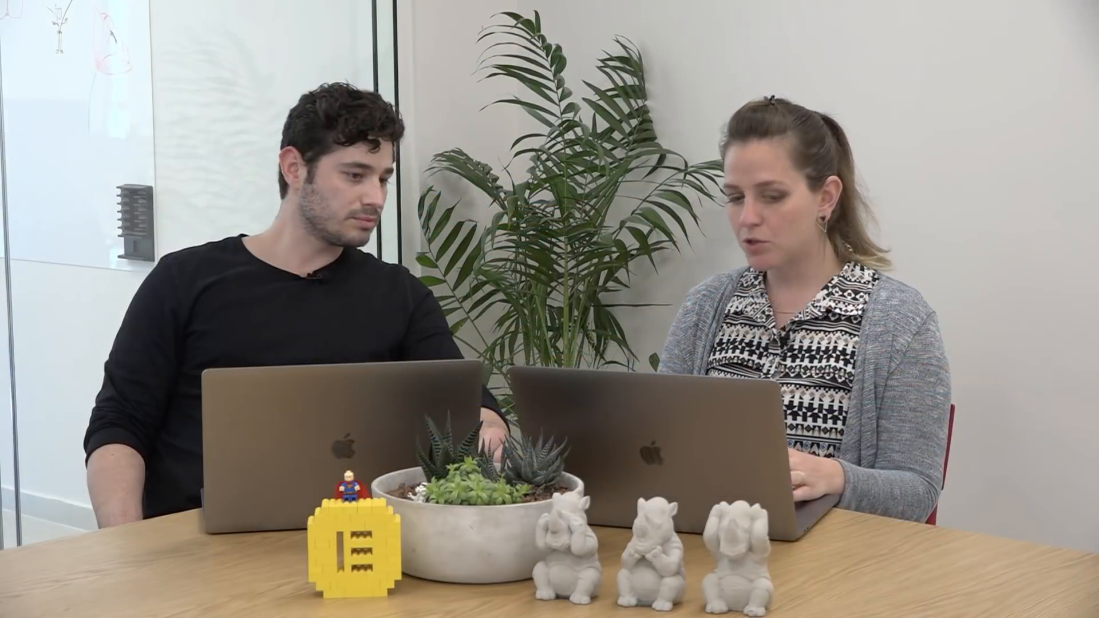
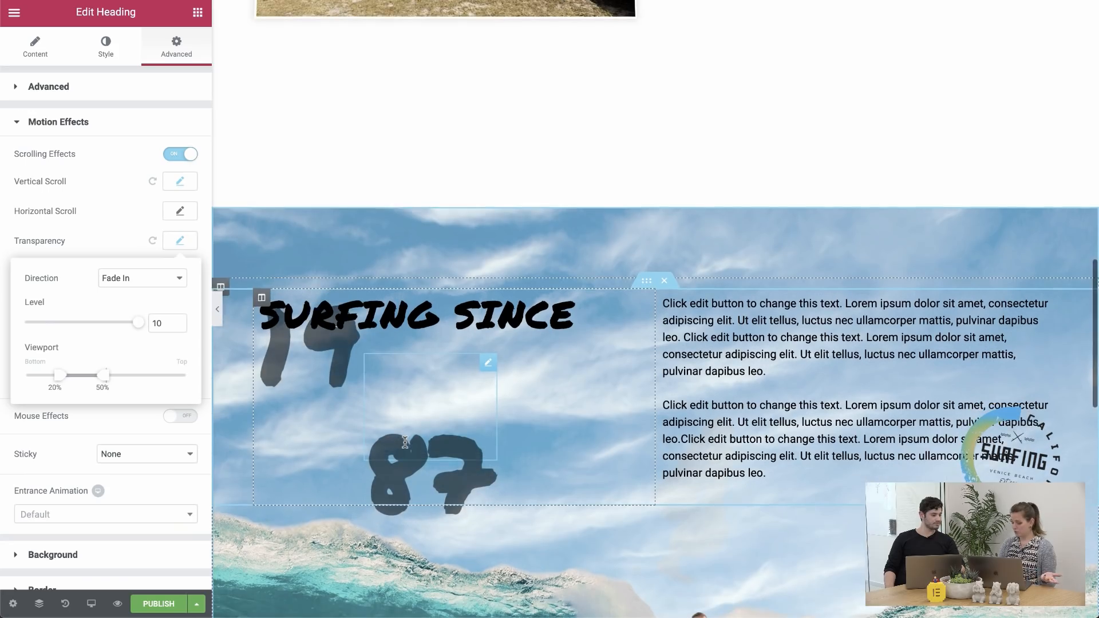
Open the motion effects of the shark image beside the help form and turn on its Scrolling Effects
click(179, 242)
scroll(498, 352, down, 5)
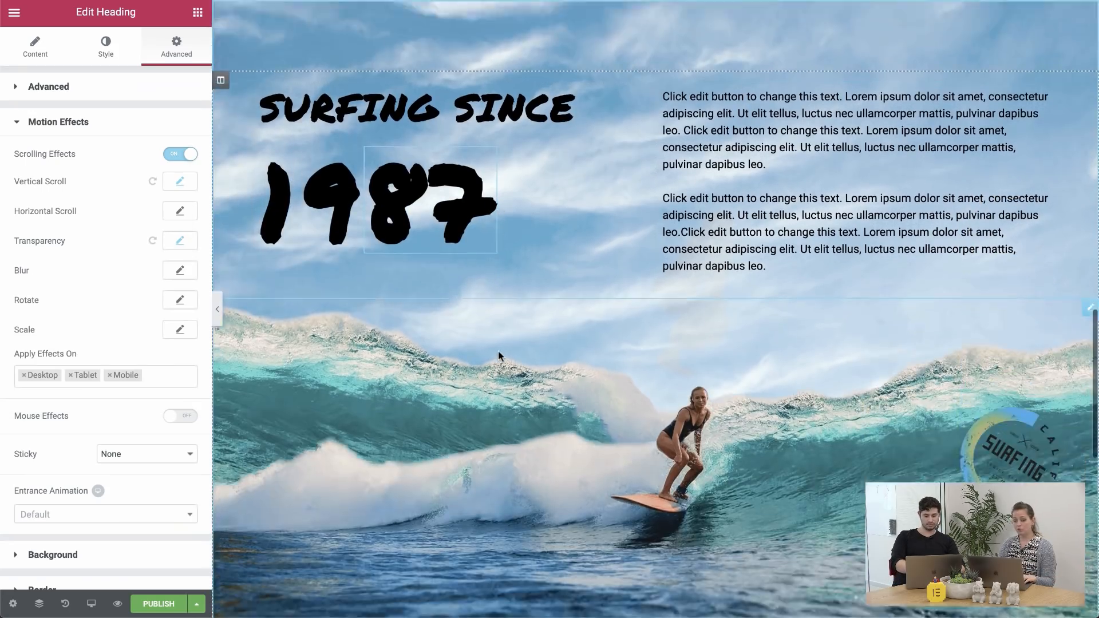
scroll(497, 351, down, 1)
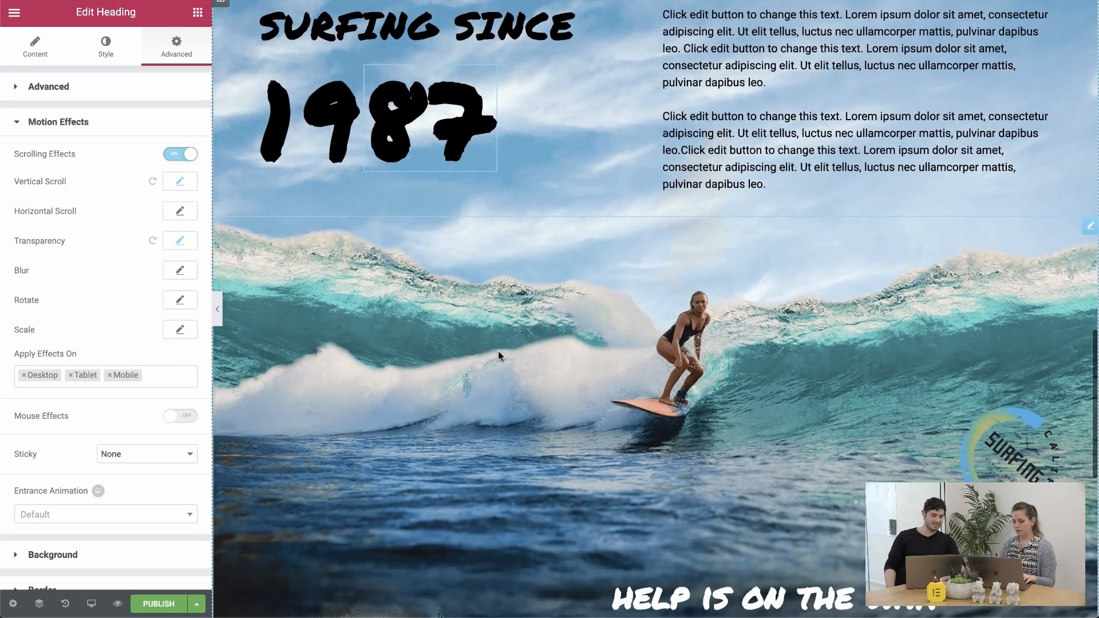
scroll(498, 352, down, 6)
scroll(499, 355, down, 2)
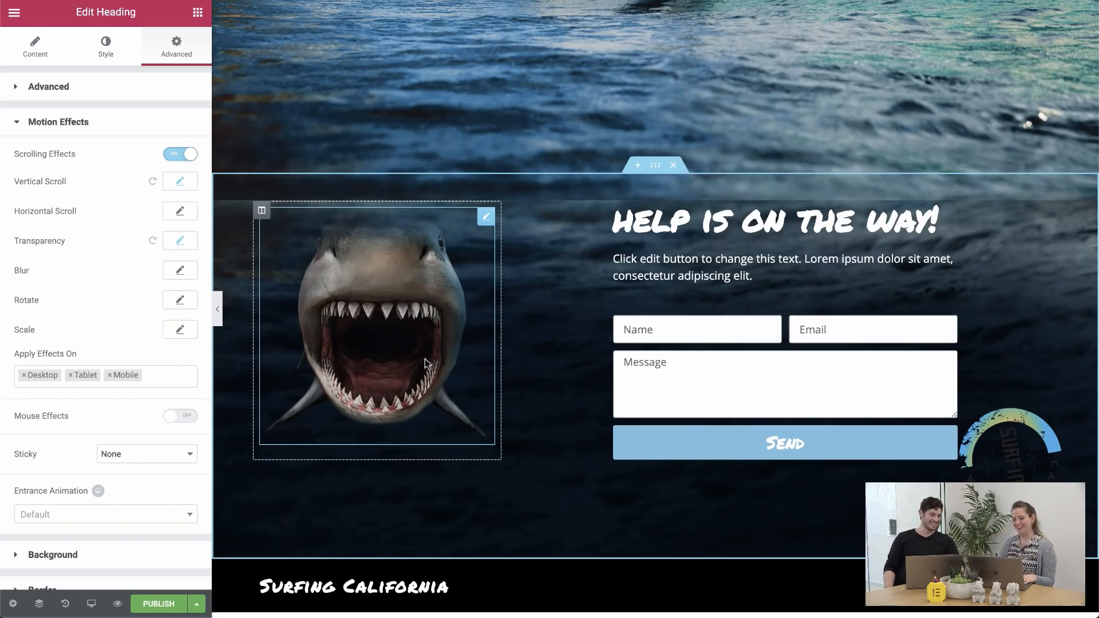
click(411, 337)
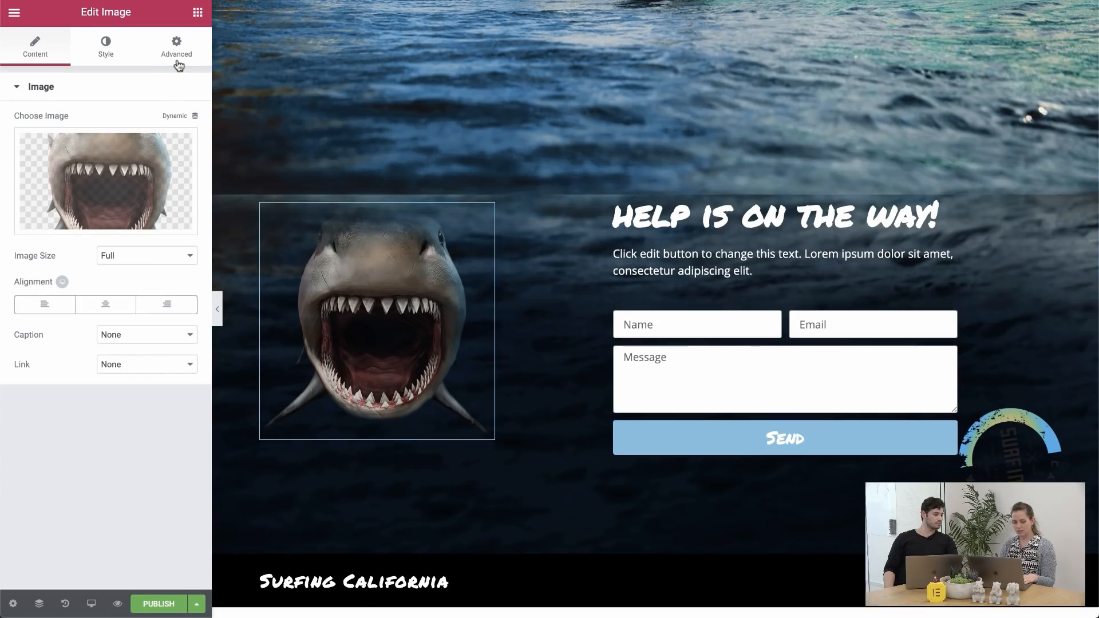
click(179, 63)
click(120, 385)
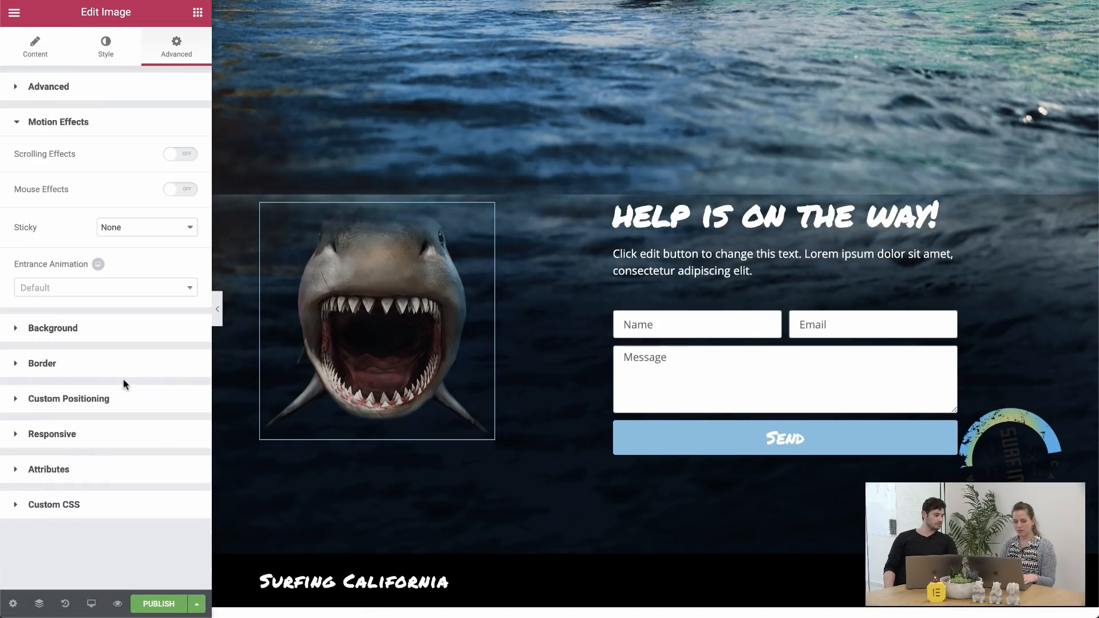
click(171, 154)
scroll(131, 227, down, 1)
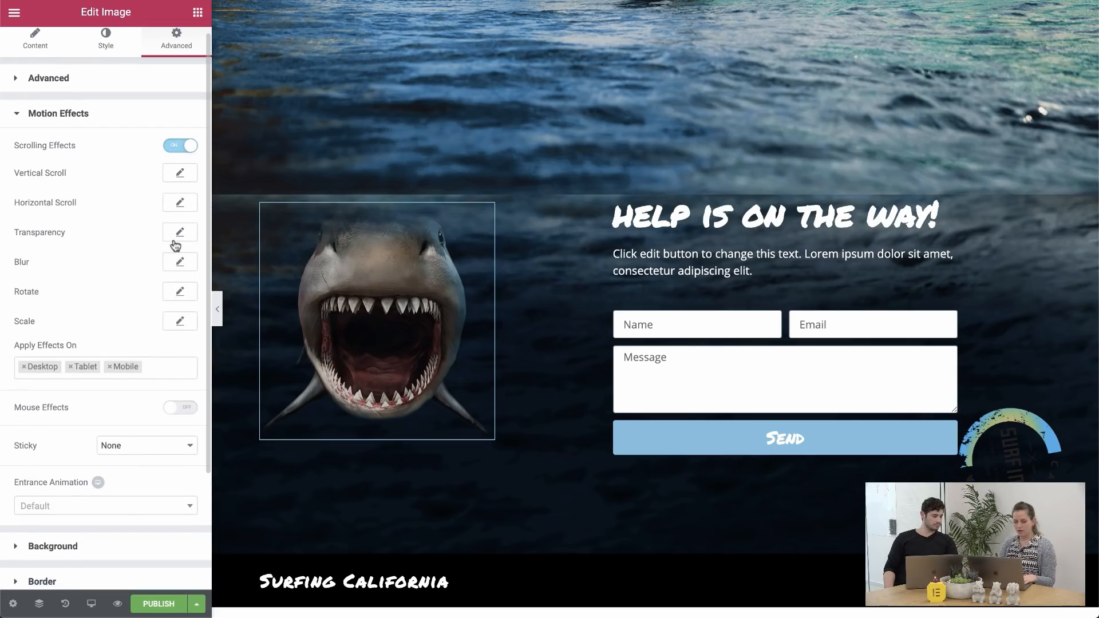
Enable the shark image's Scale effect with the Scale Up direction, set its Speed to 10, and preview it while scrolling
click(182, 323)
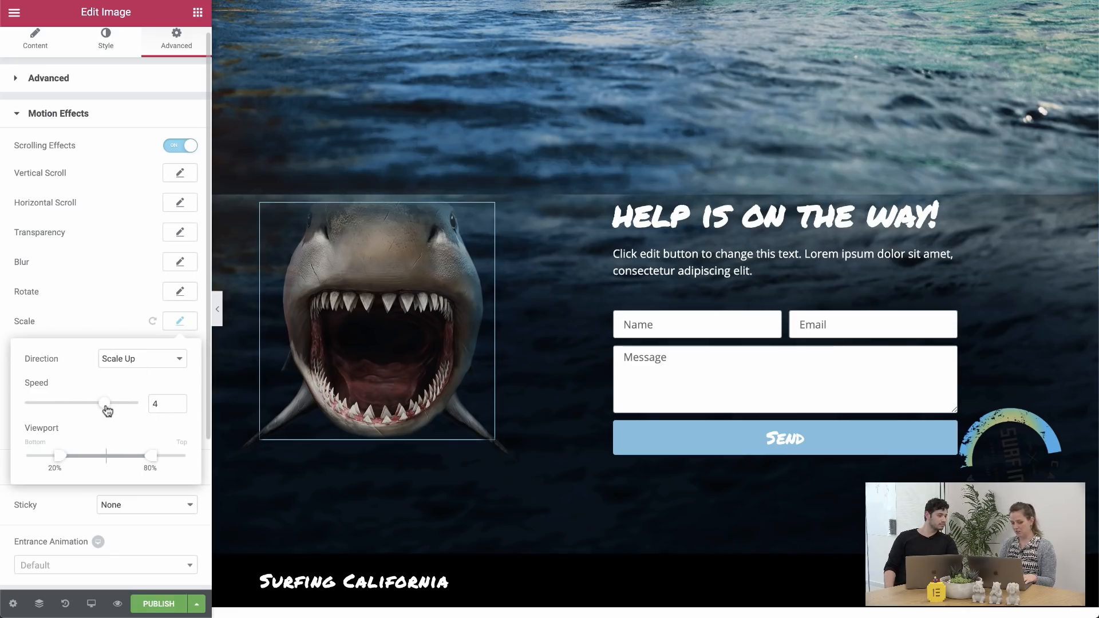
drag(106, 405, 141, 404)
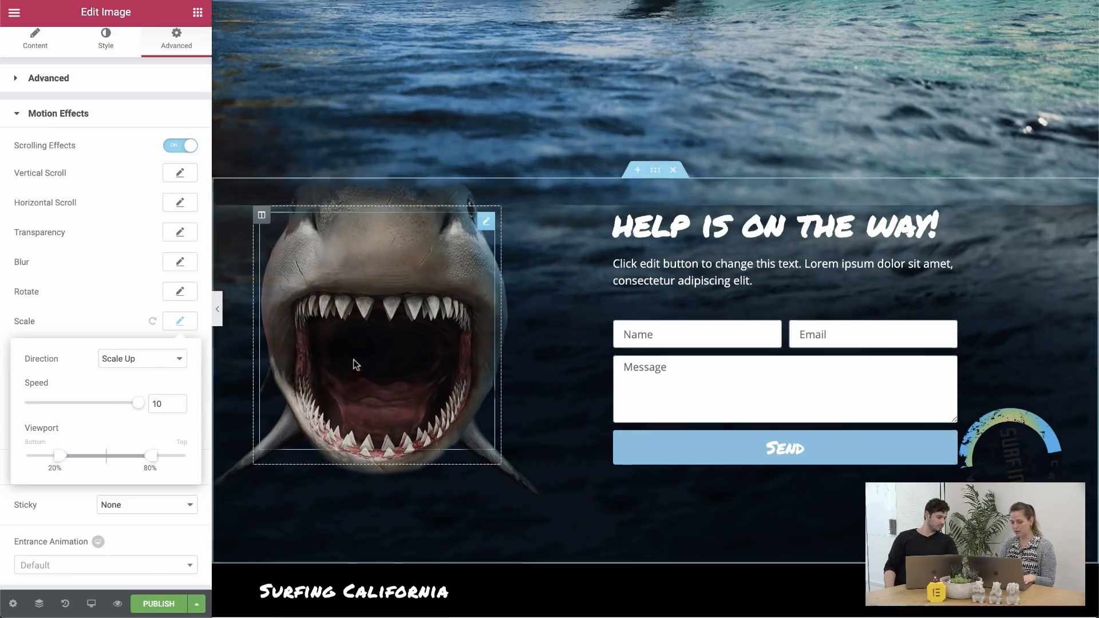
scroll(353, 359, up, 5)
scroll(352, 359, down, 3)
scroll(352, 359, down, 2)
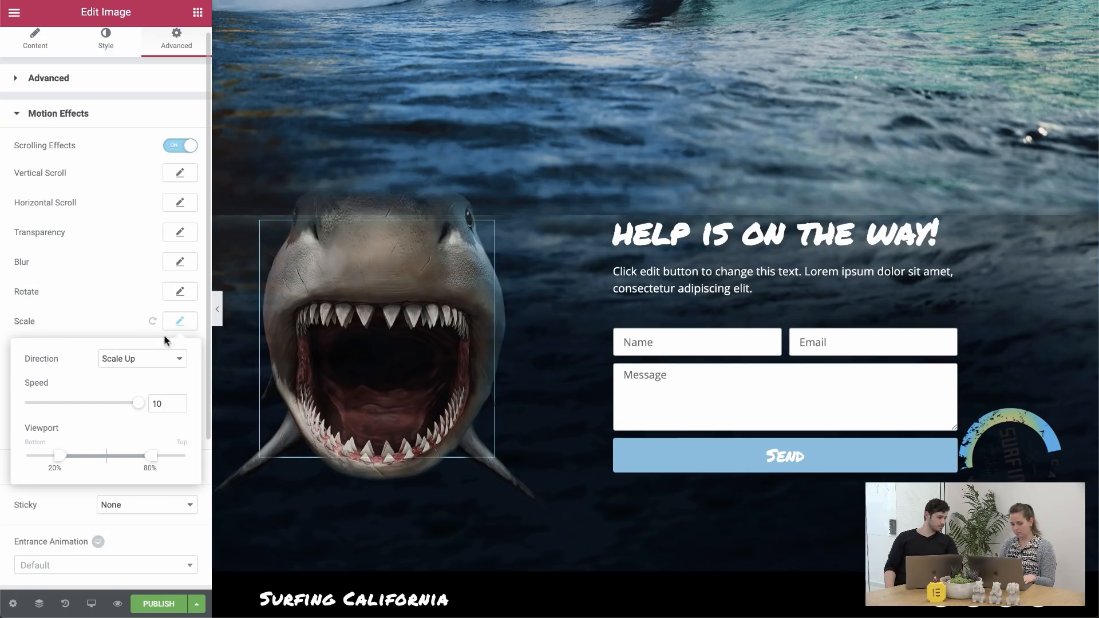
Try the Scale Down direction for the shark image's Scale effect and preview it while scrolling
click(135, 362)
click(137, 369)
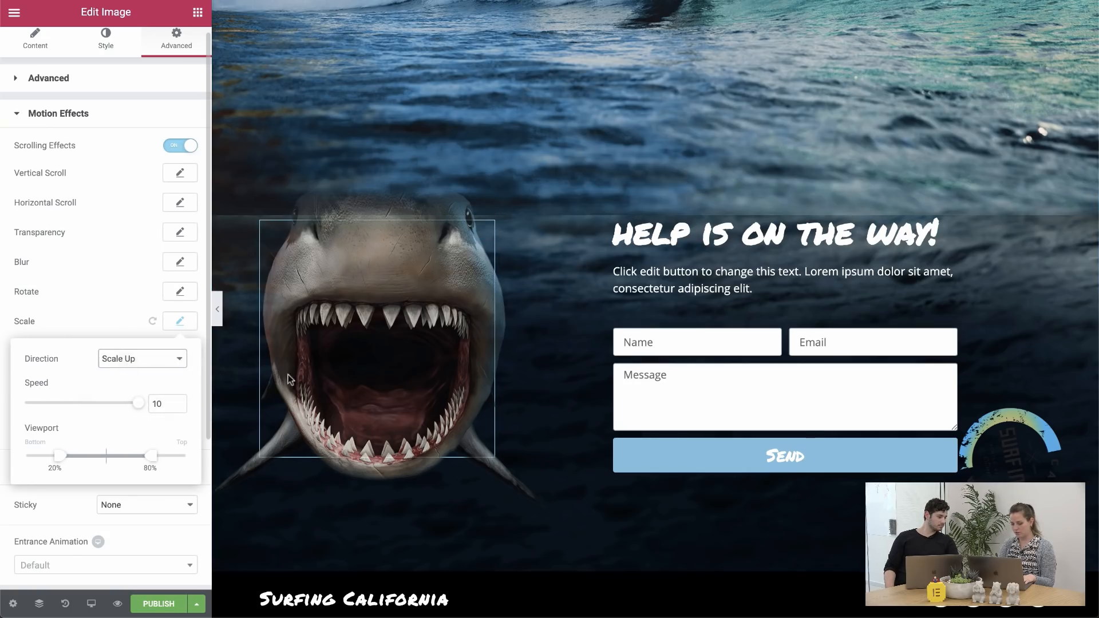
scroll(398, 378, up, 5)
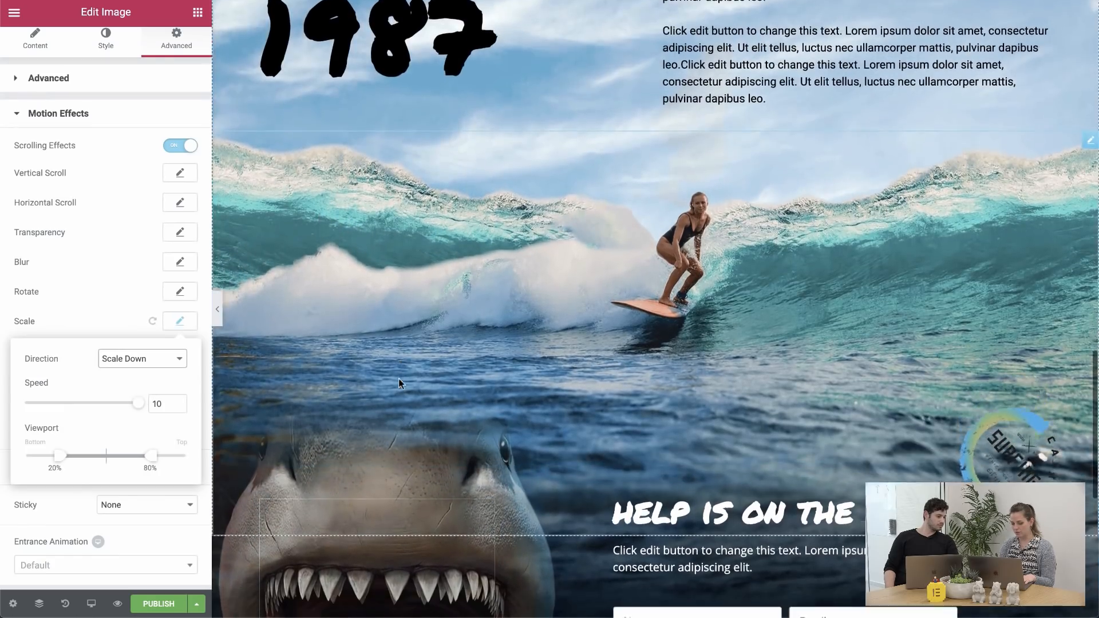
scroll(399, 379, down, 5)
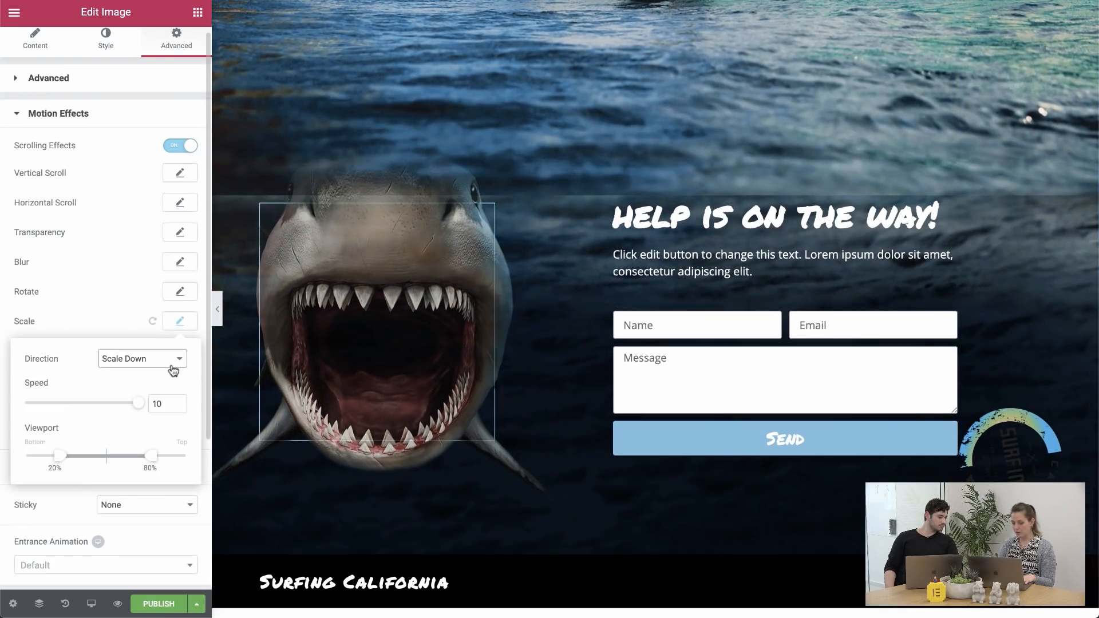
Try the Scale Down Up direction for the shark image and preview the scaling while scrolling
click(169, 362)
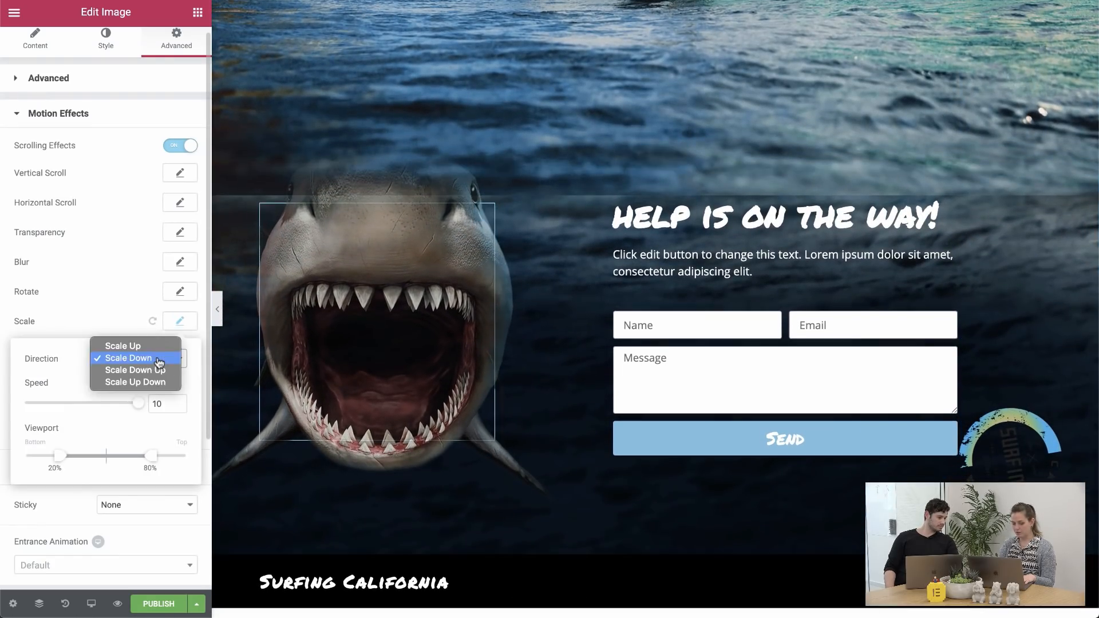
click(167, 371)
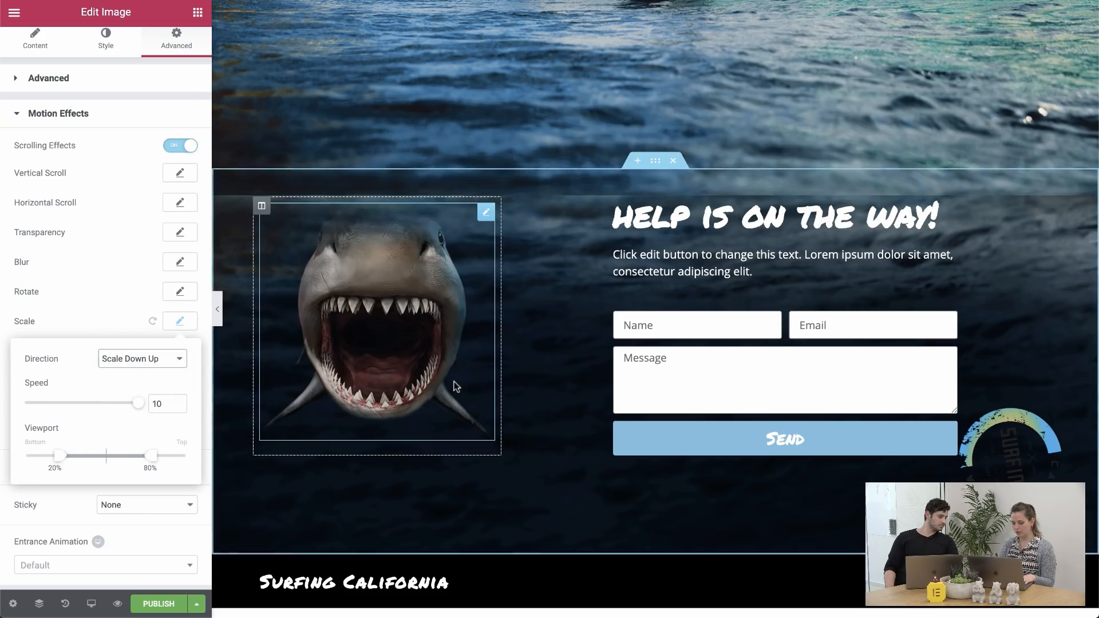
scroll(453, 380, up, 8)
scroll(453, 380, down, 8)
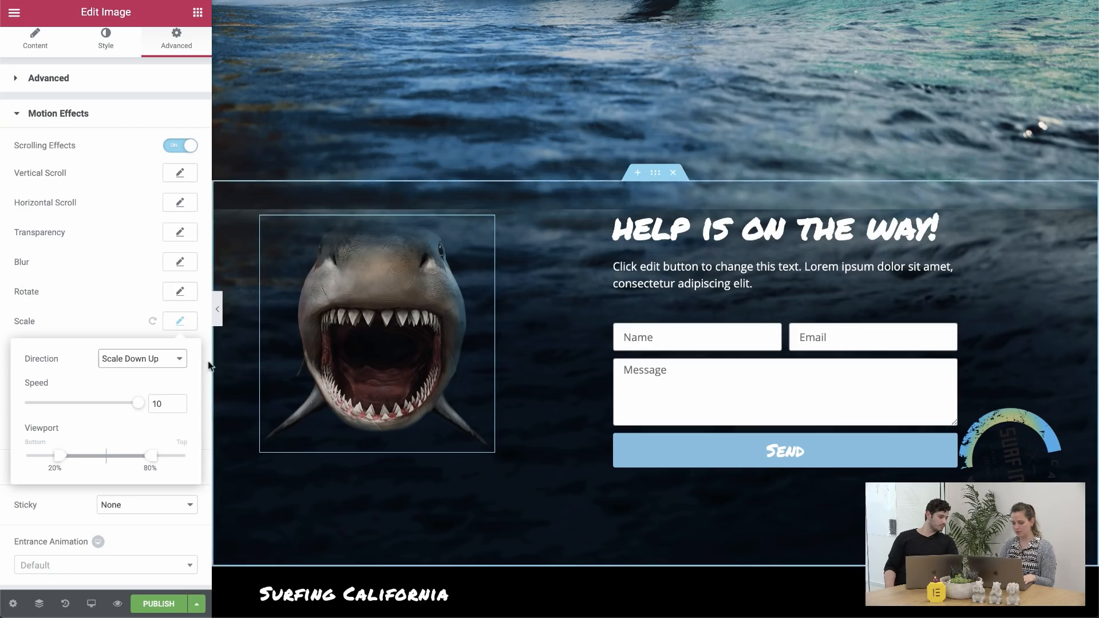
Try the Scale Up Down direction for the shark image, preview it while scrolling, and return the direction to Scale Up
click(169, 359)
click(157, 372)
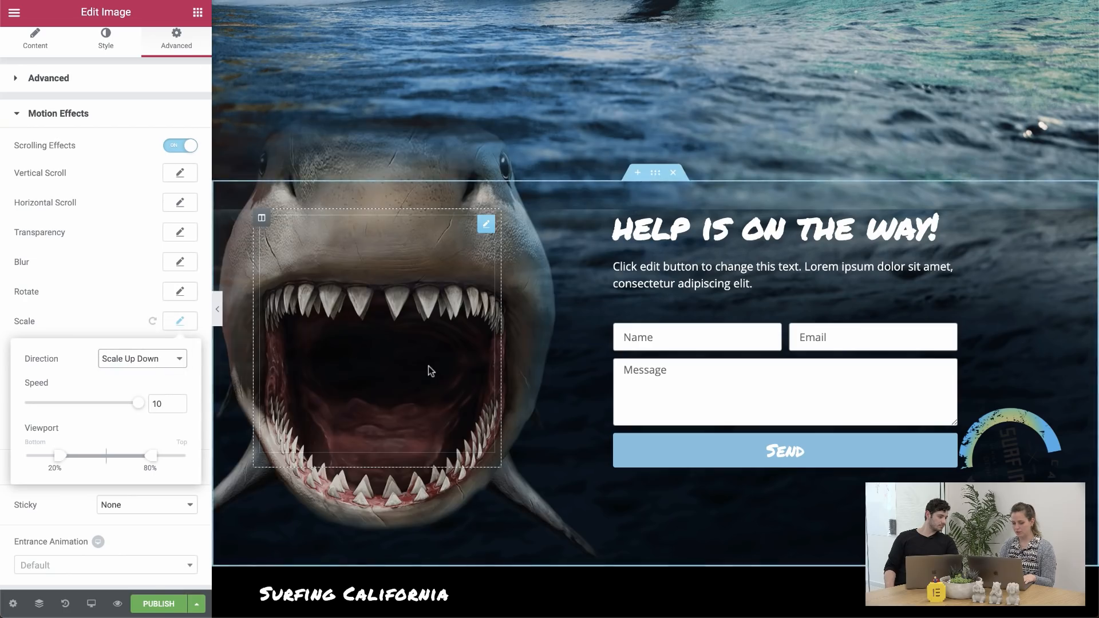
scroll(428, 366, up, 8)
scroll(428, 370, down, 8)
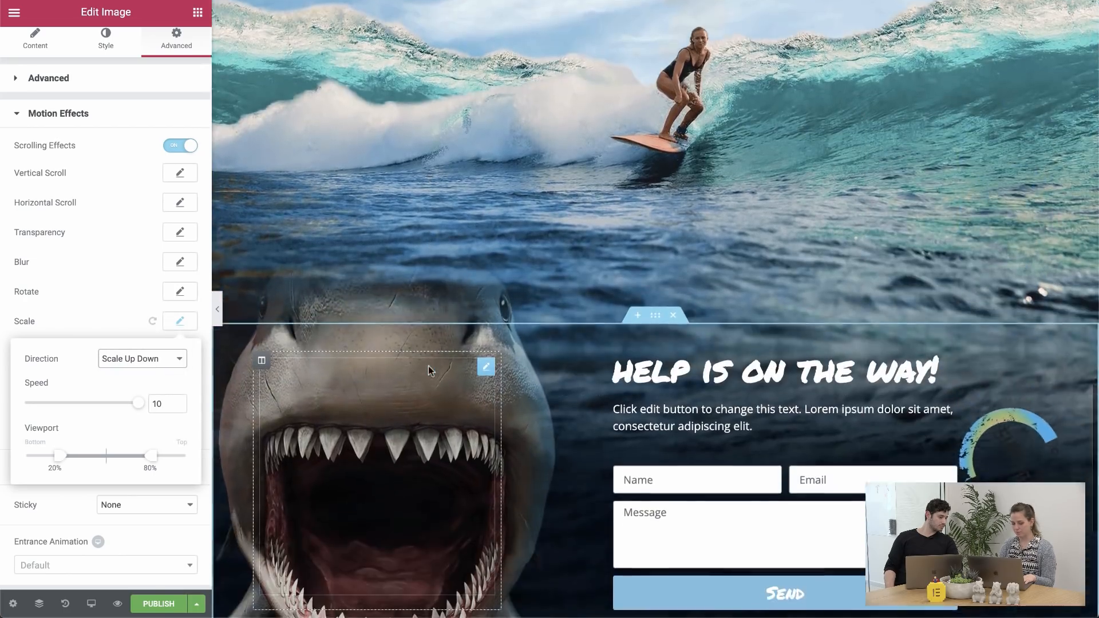
scroll(428, 366, up, 8)
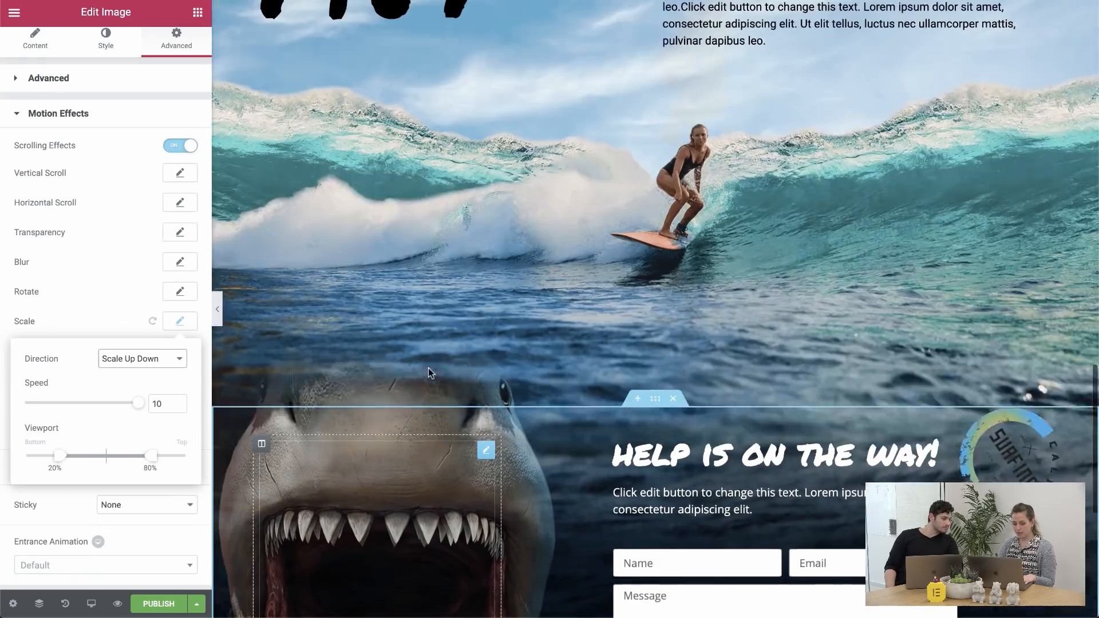
scroll(428, 369, down, 3)
scroll(428, 369, down, 3)
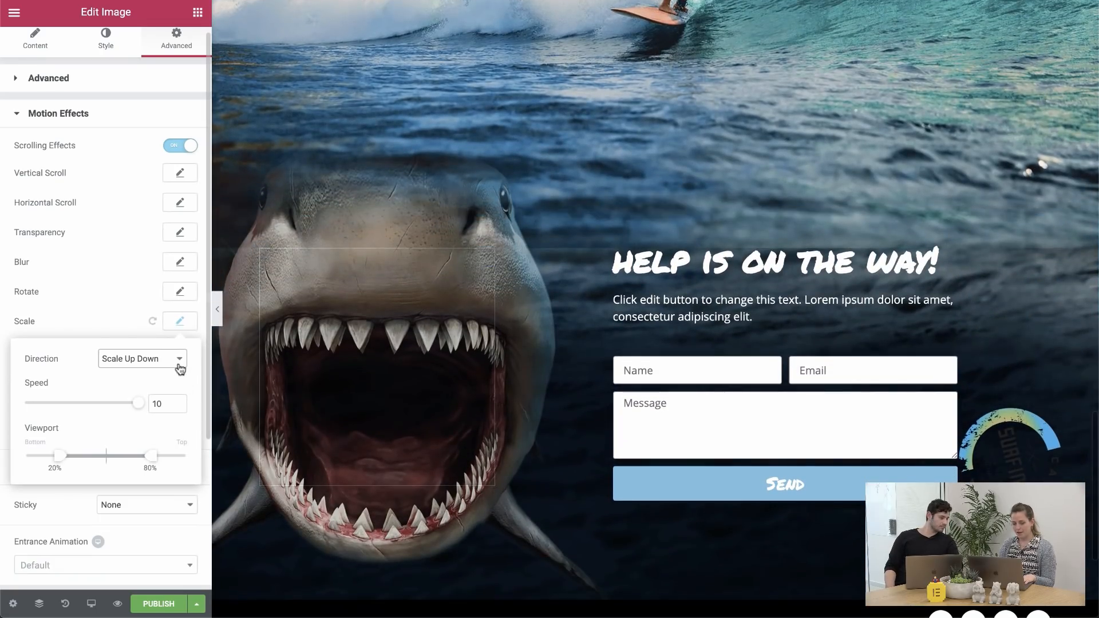
click(179, 368)
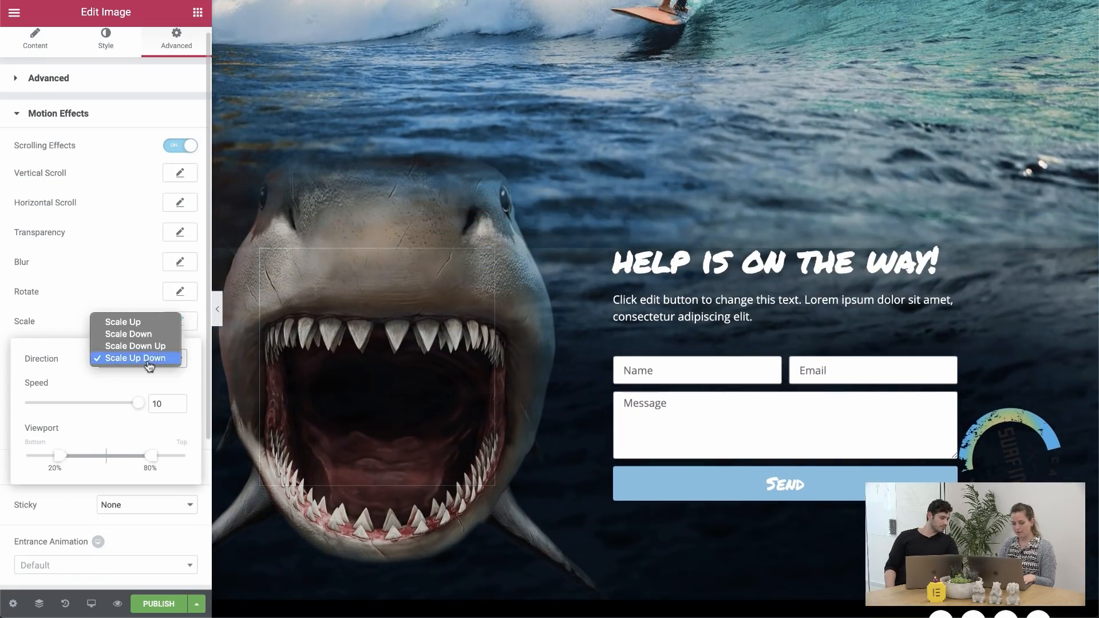
click(118, 317)
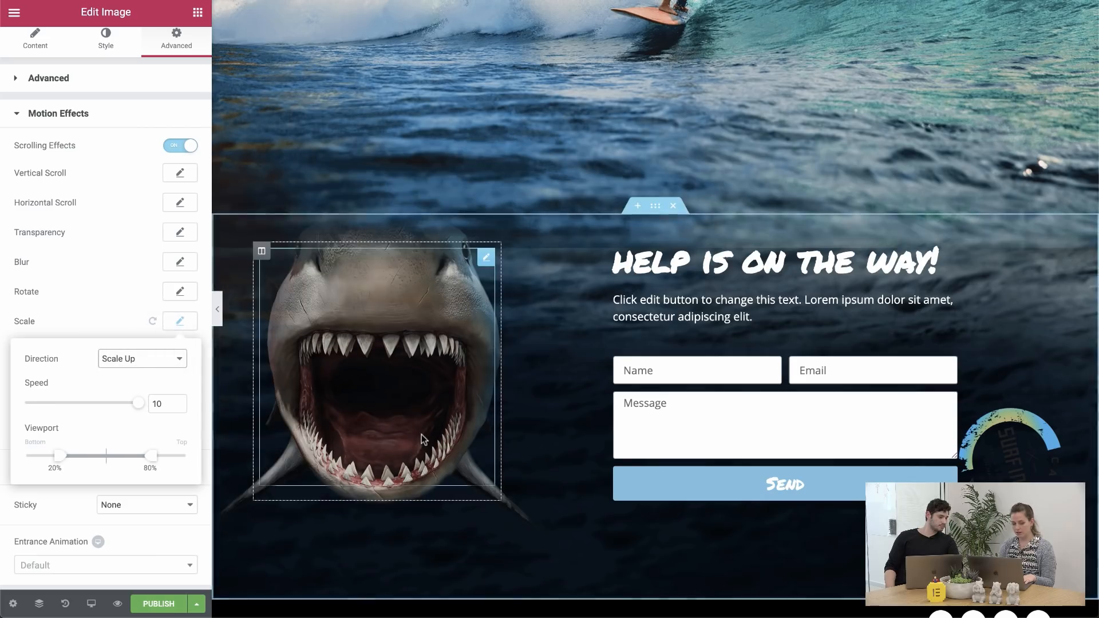
Set the shark image's X Anchor Point to left and Y Anchor Point to top, and preview the scaling while scrolling
click(171, 332)
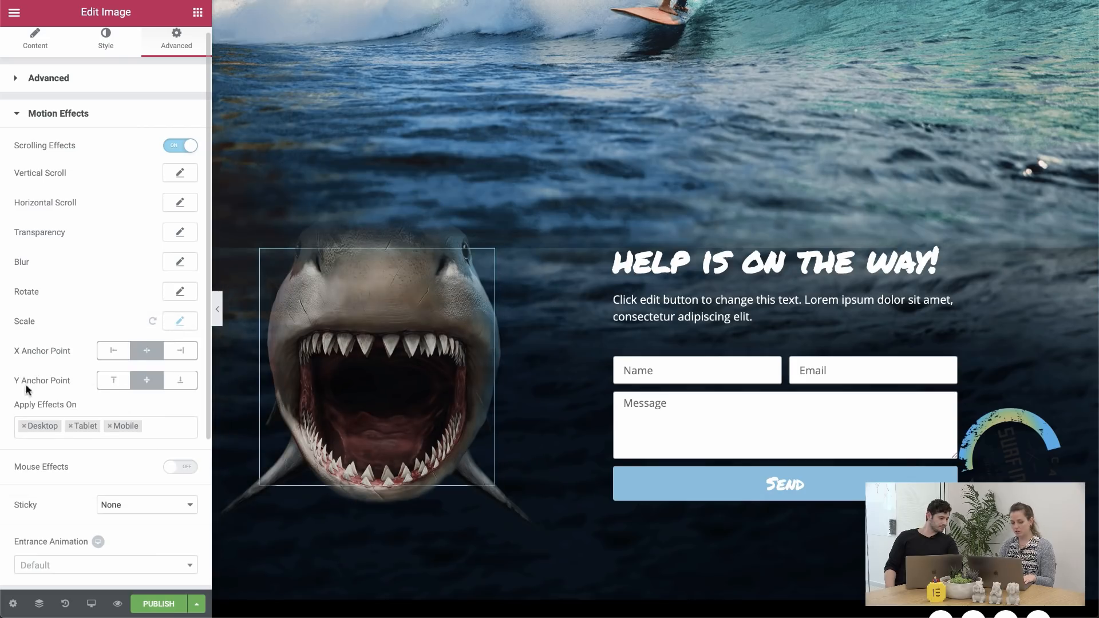
click(179, 351)
click(113, 350)
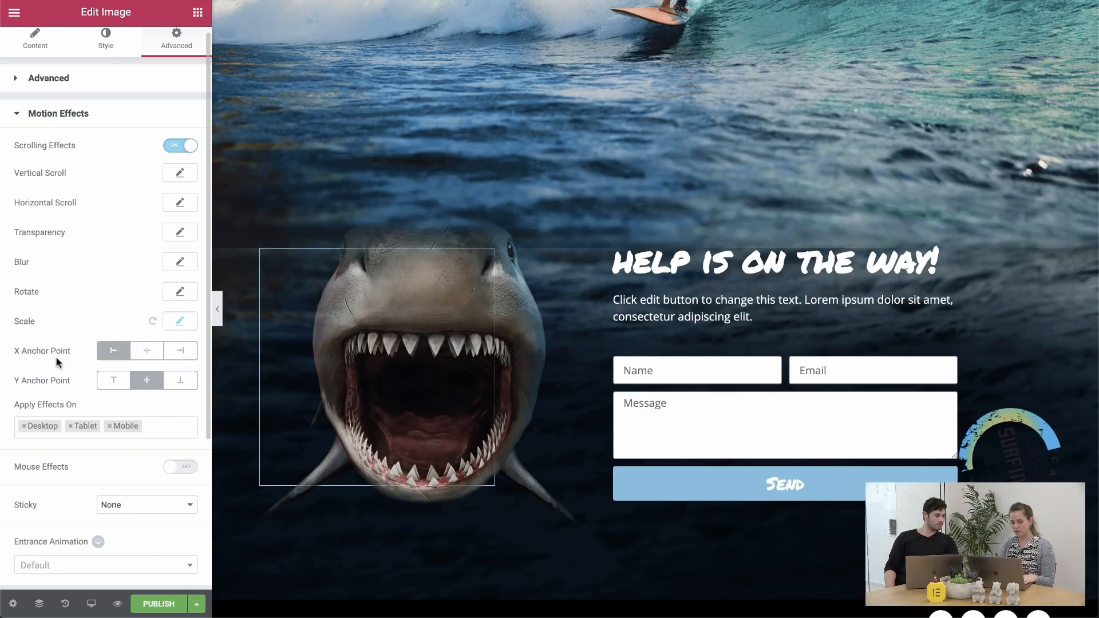
click(180, 383)
click(113, 380)
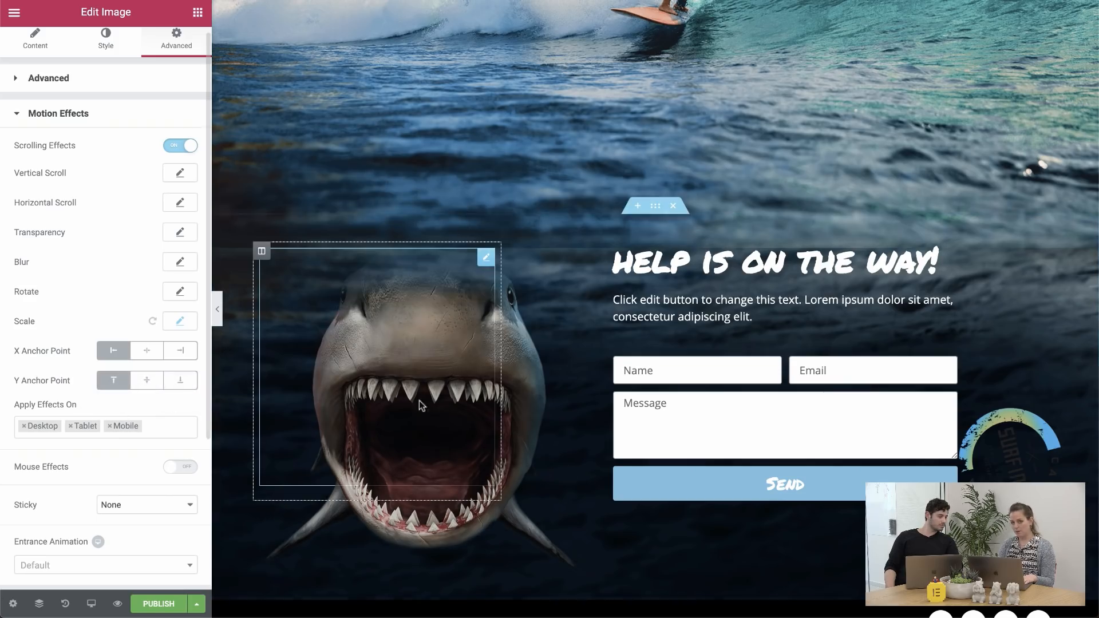
scroll(434, 403, up, 3)
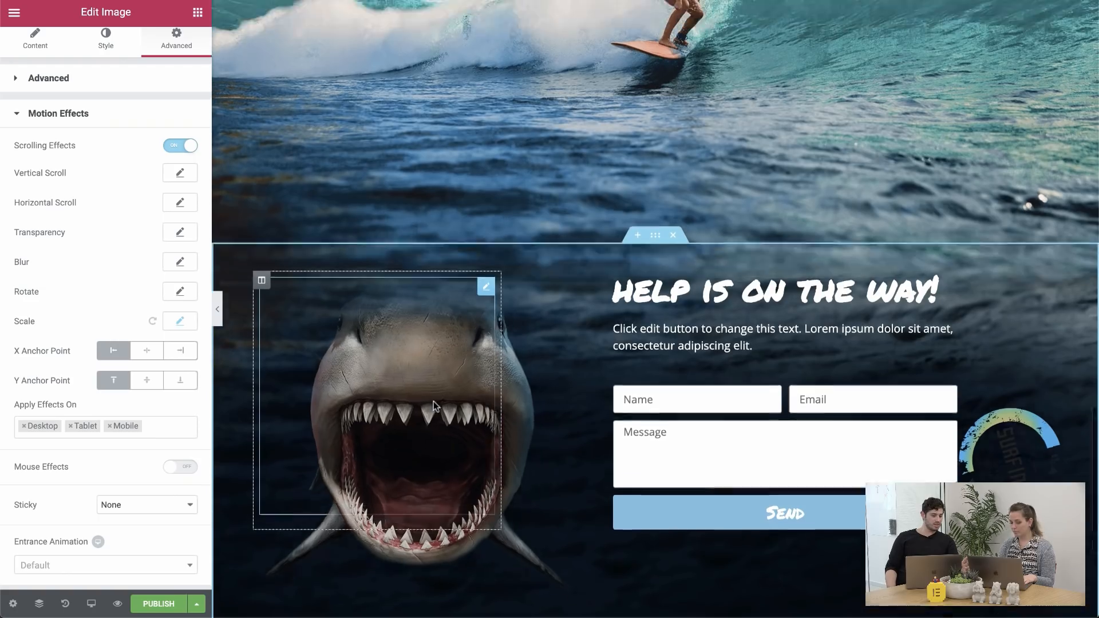
Try the right X Anchor Point for the shark image's Scale effect and preview the scaling while scrolling
scroll(435, 406, down, 5)
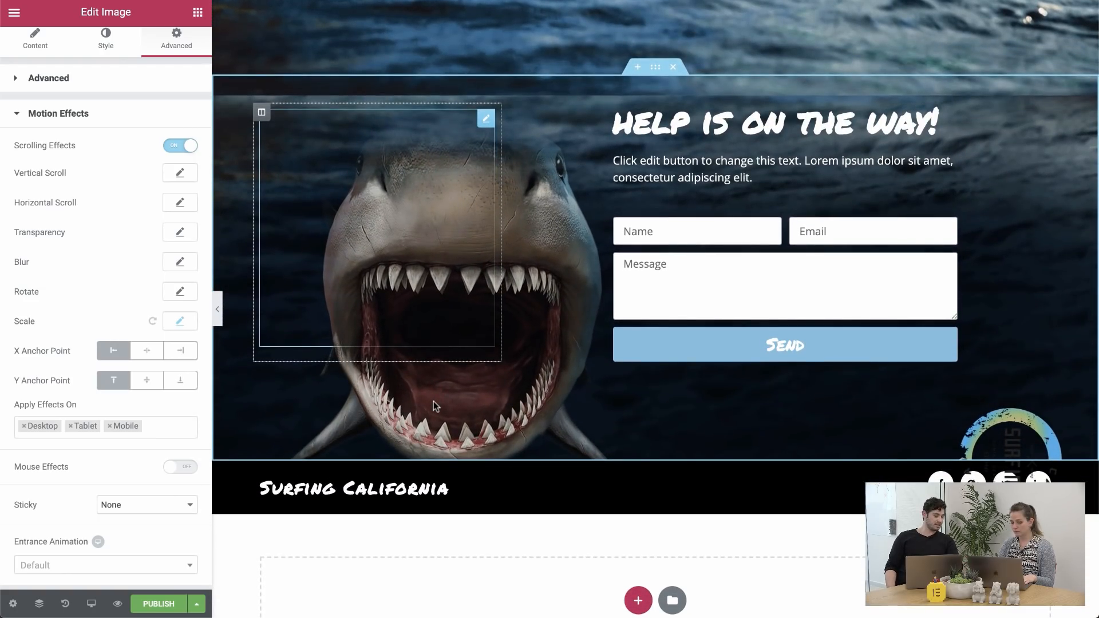
scroll(435, 406, up, 2)
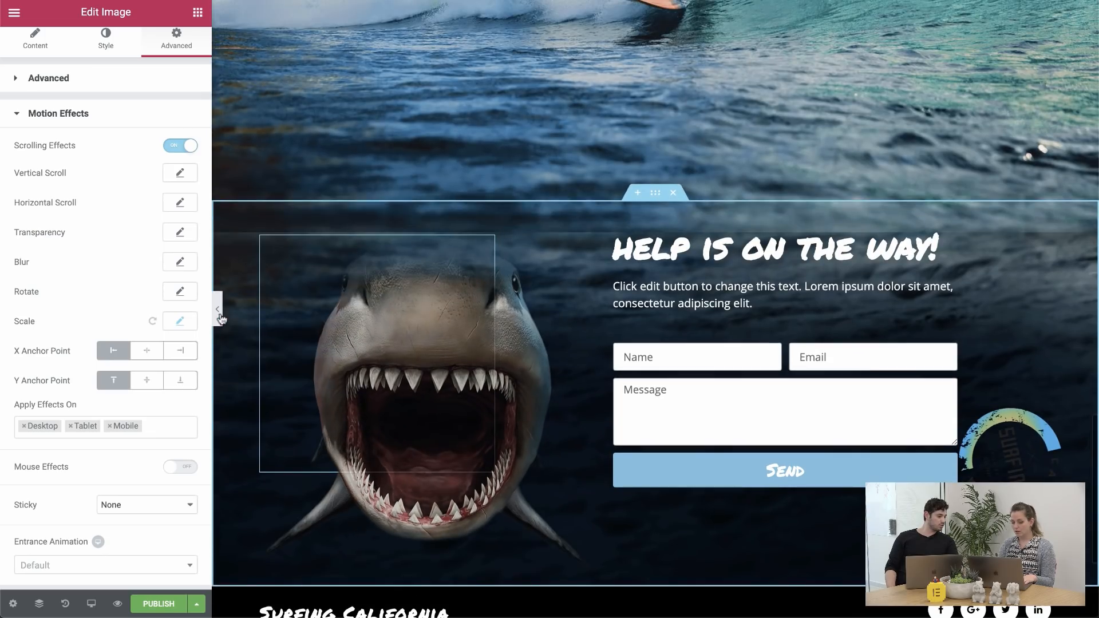
click(181, 356)
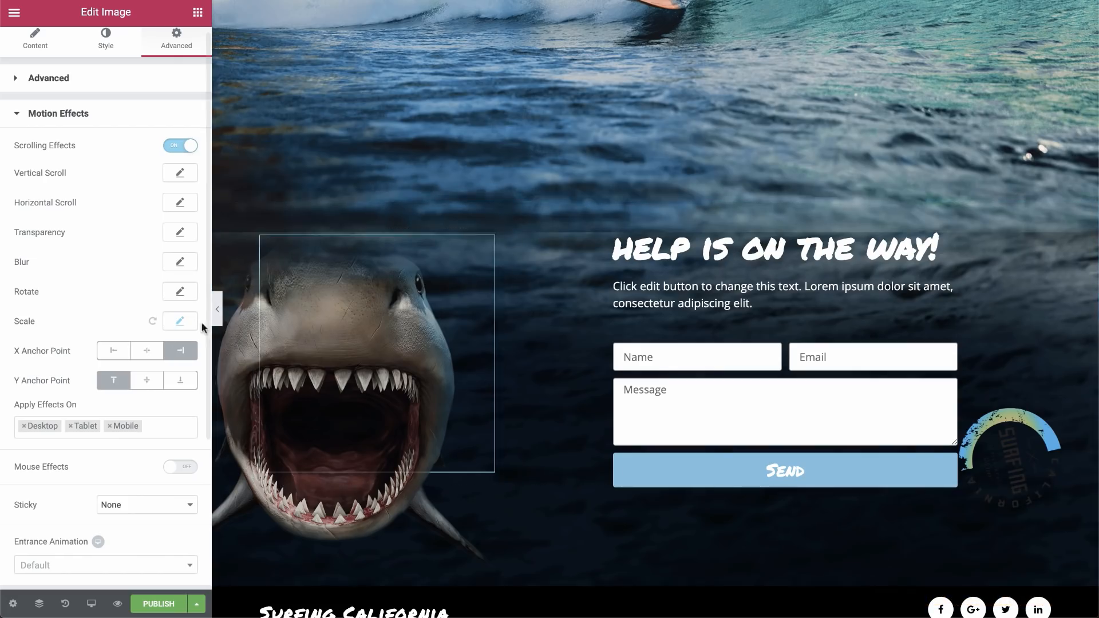
scroll(458, 410, down, 4)
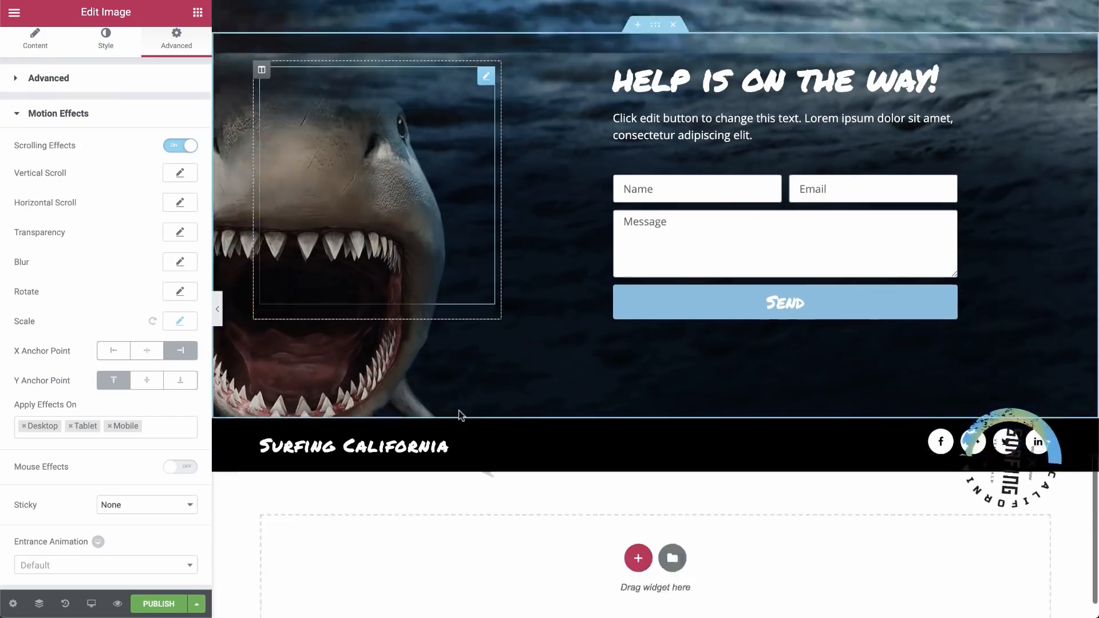
scroll(458, 410, up, 5)
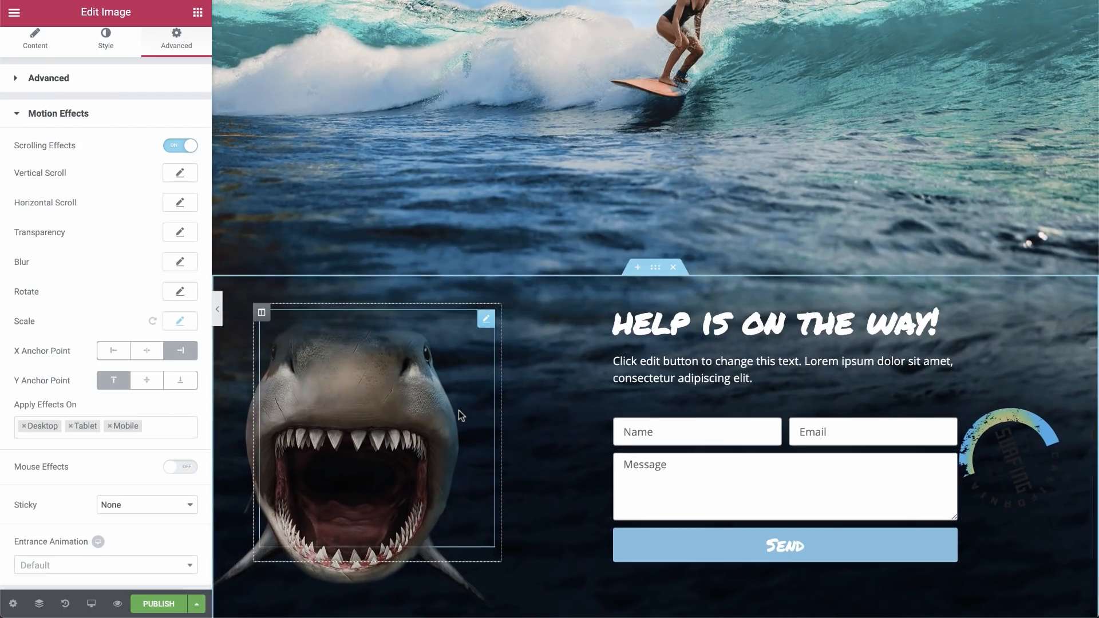
Return the shark image's X Anchor Point to left and preview the scaling while scrolling
click(114, 351)
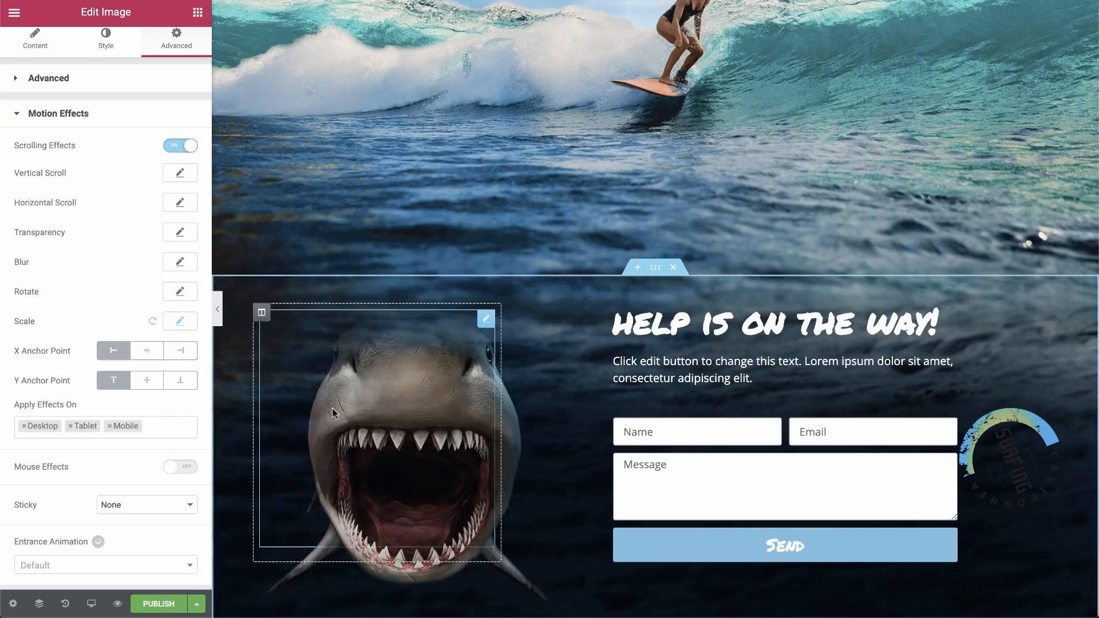
scroll(334, 412, down, 3)
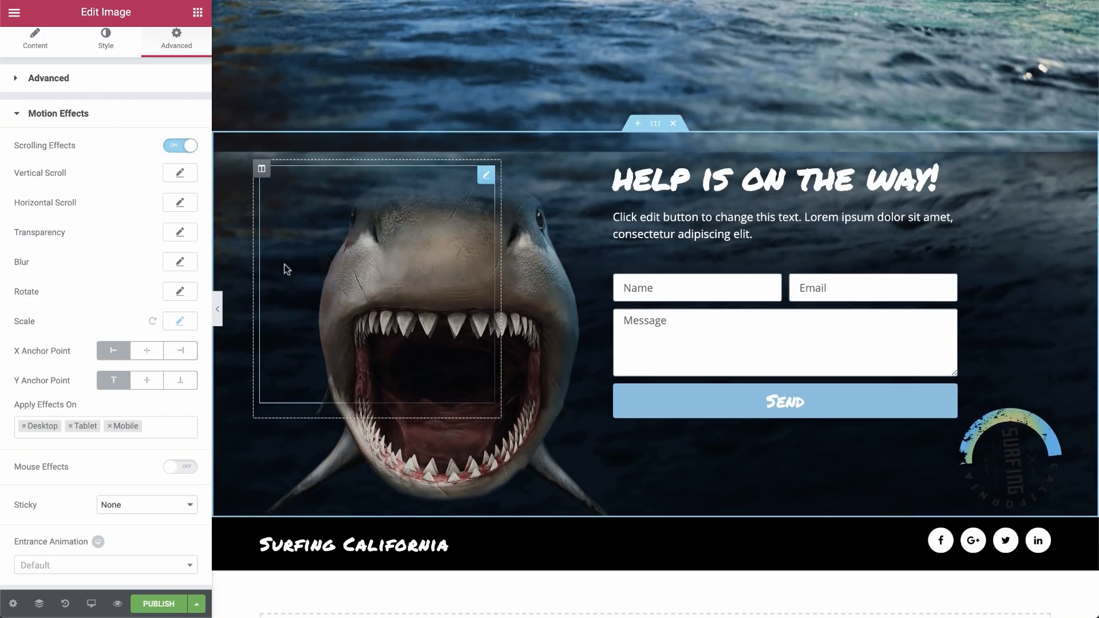
scroll(440, 384, down, 3)
scroll(441, 384, up, 5)
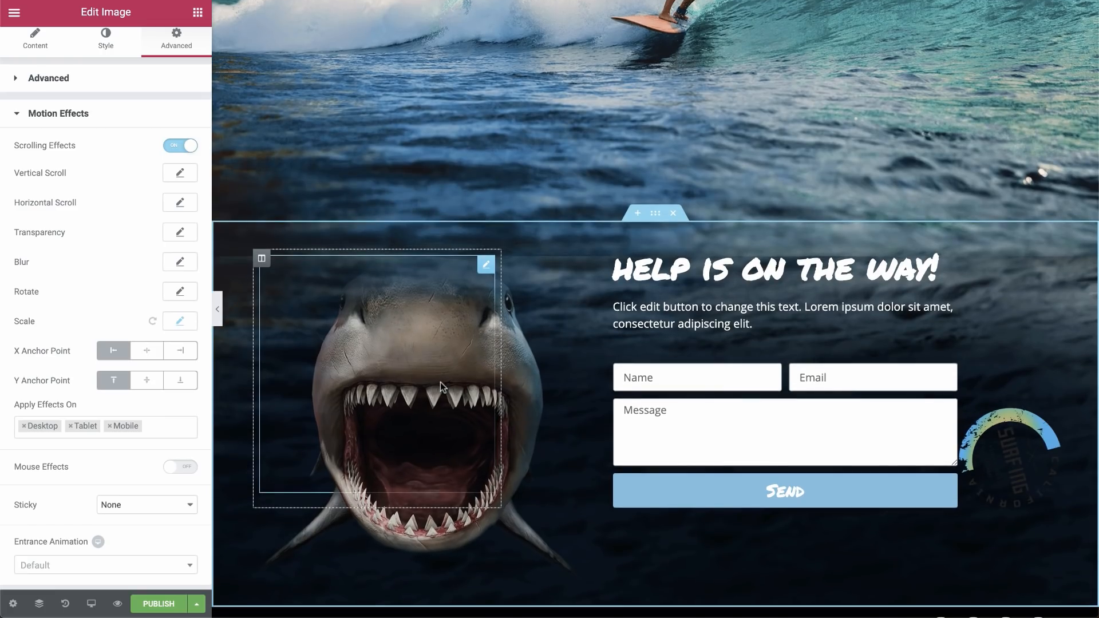
scroll(440, 382, down, 1)
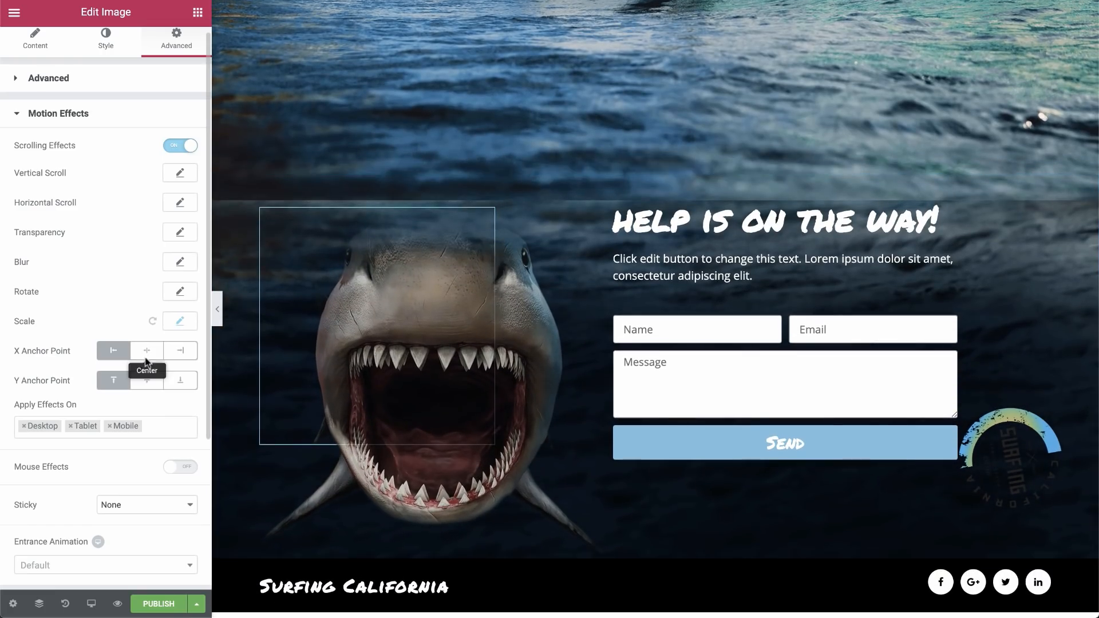
scroll(391, 365, up, 1)
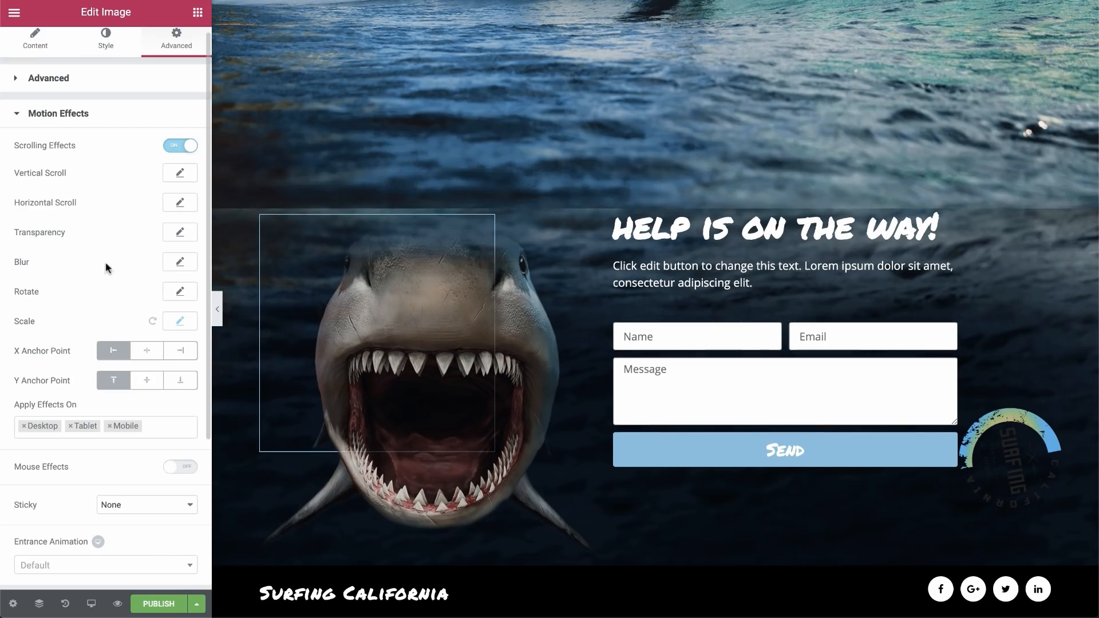
Try the Blur scrolling effect on the shark image and reset it to its default
click(179, 264)
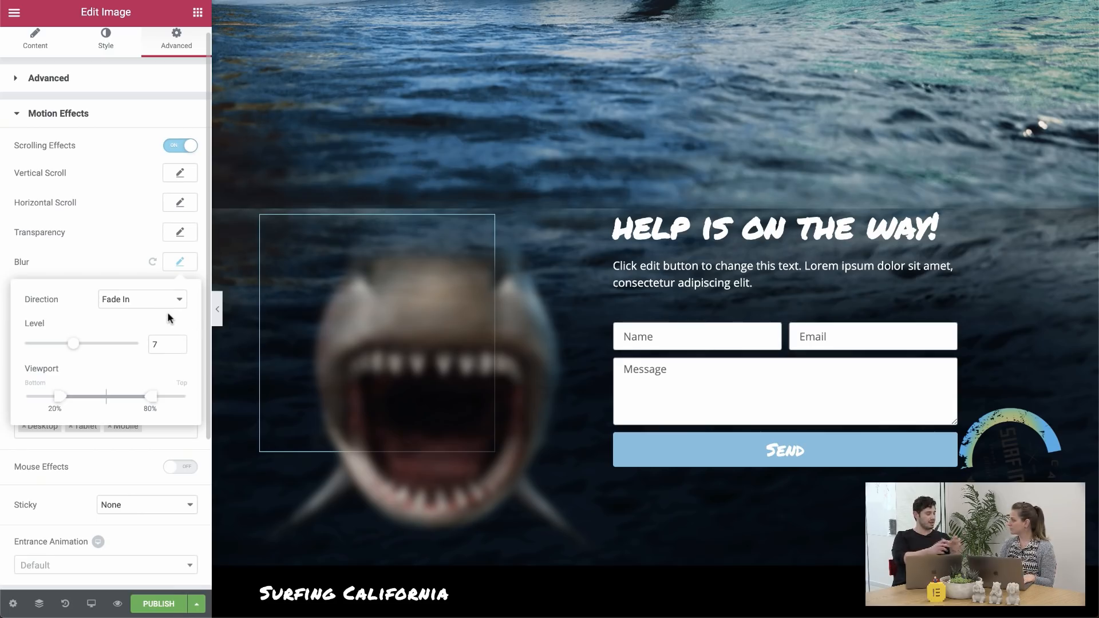
click(125, 265)
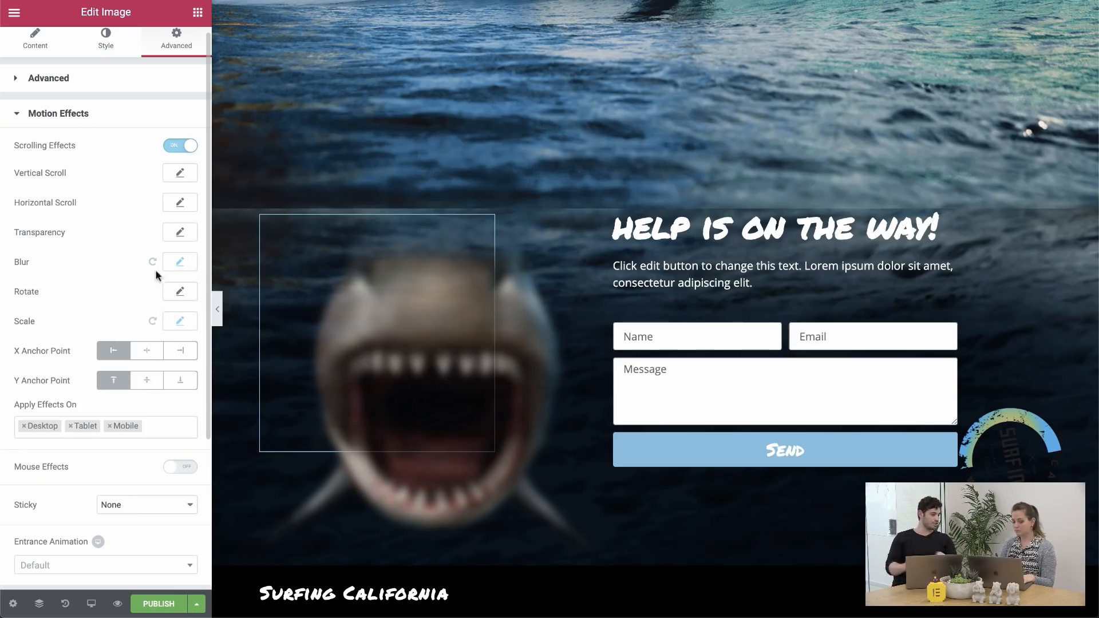
click(179, 263)
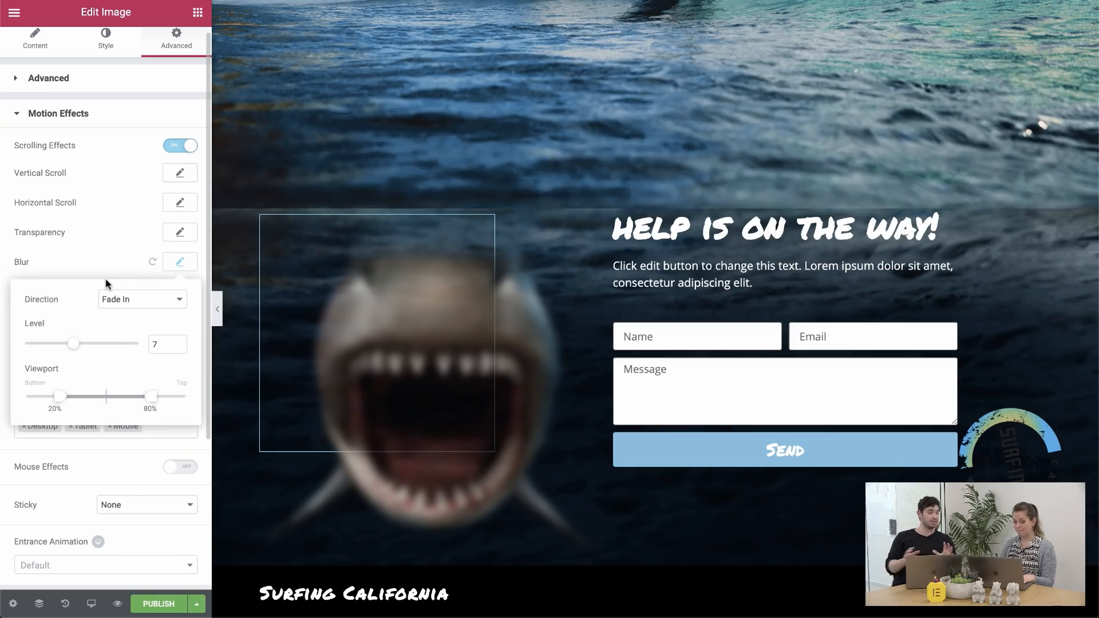
click(79, 259)
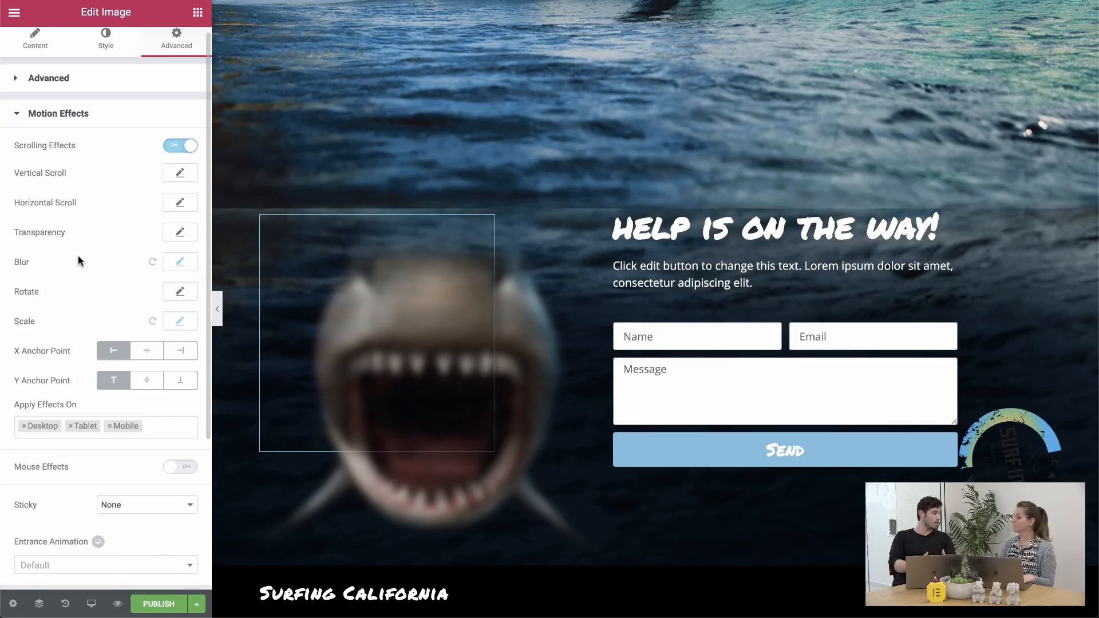
click(152, 262)
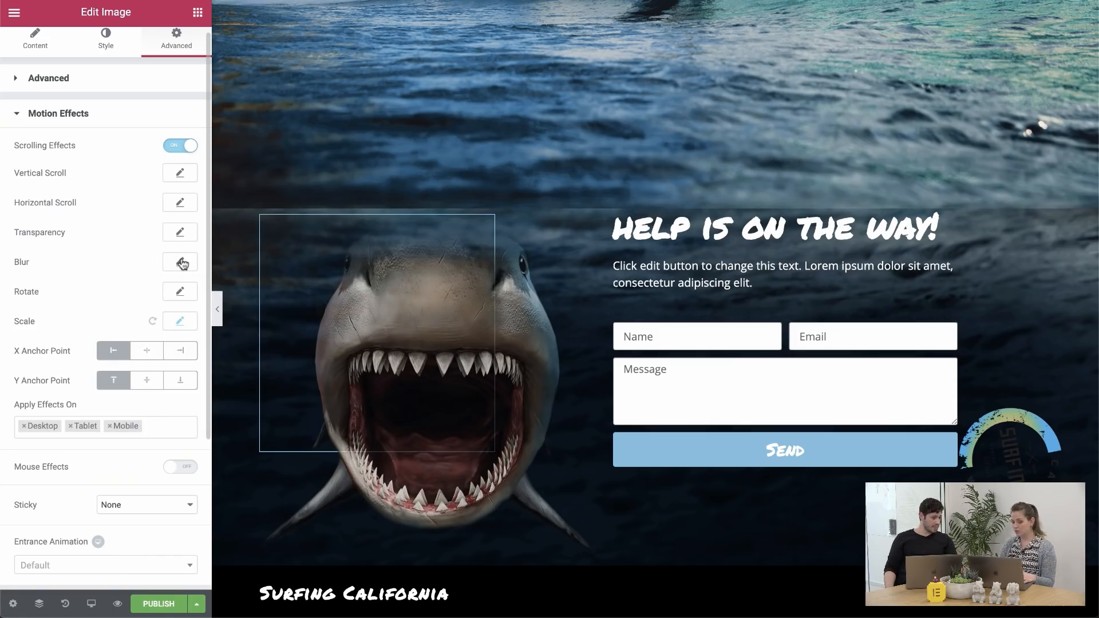
Enable the Blur scrolling effect on the shark image with the Fade In direction and preview it while scrolling
scroll(336, 316, up, 5)
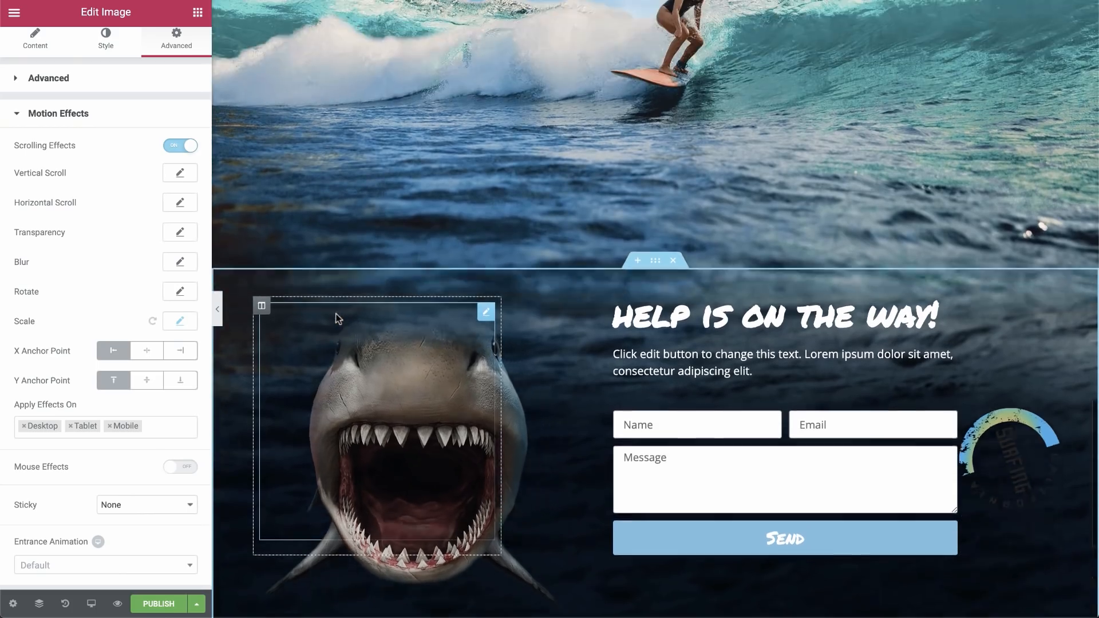
scroll(336, 317, up, 10)
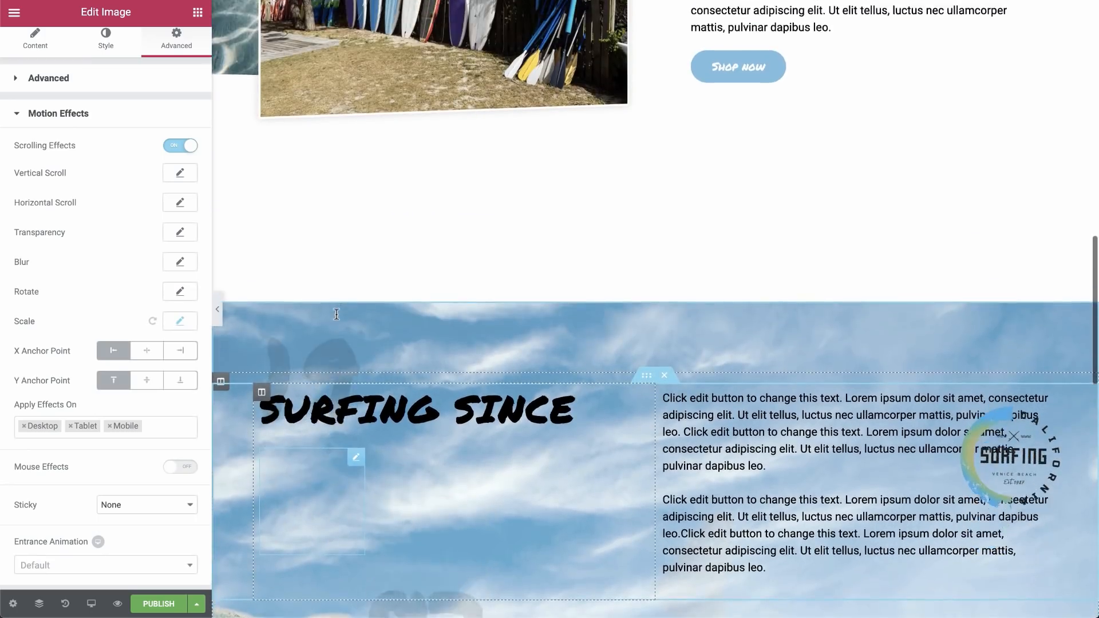
scroll(336, 314, down, 2)
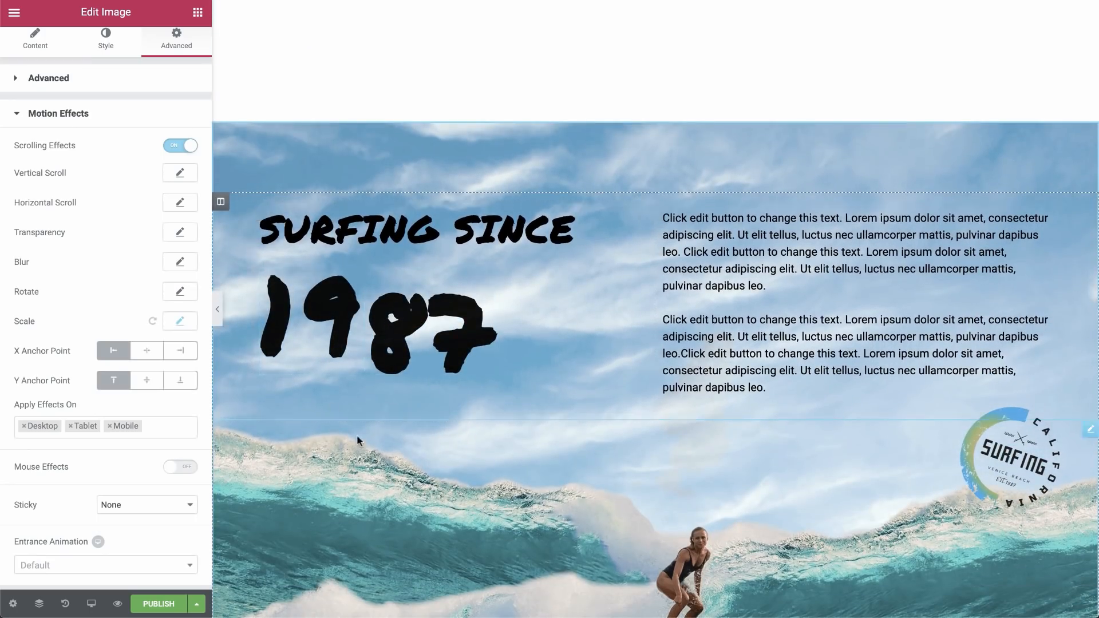
scroll(388, 366, down, 10)
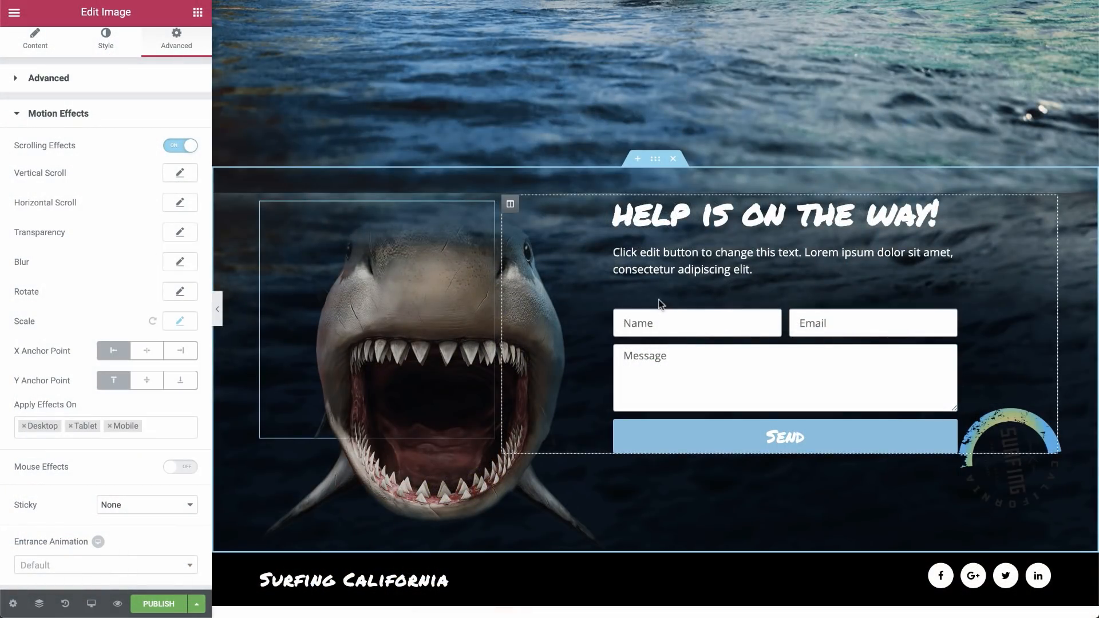
click(181, 263)
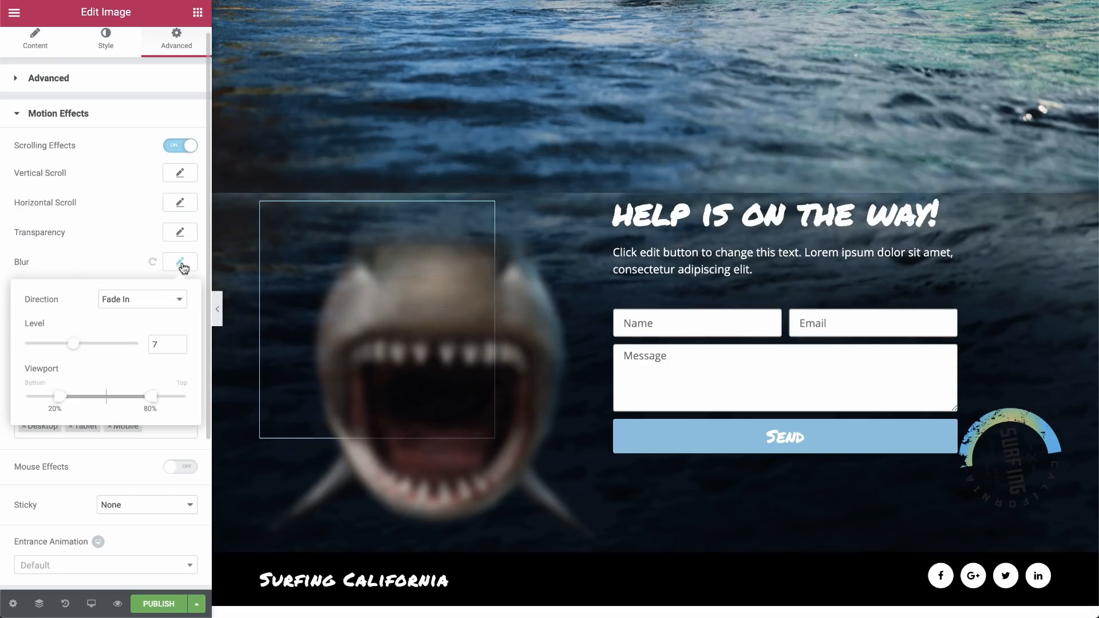
click(128, 300)
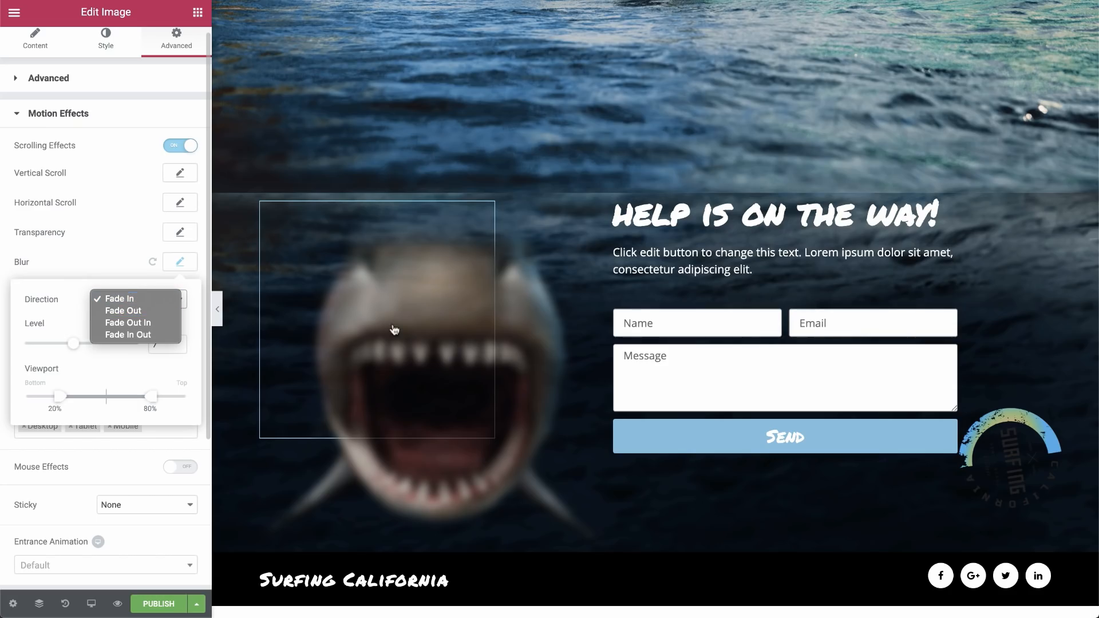
click(155, 300)
scroll(346, 220, up, 5)
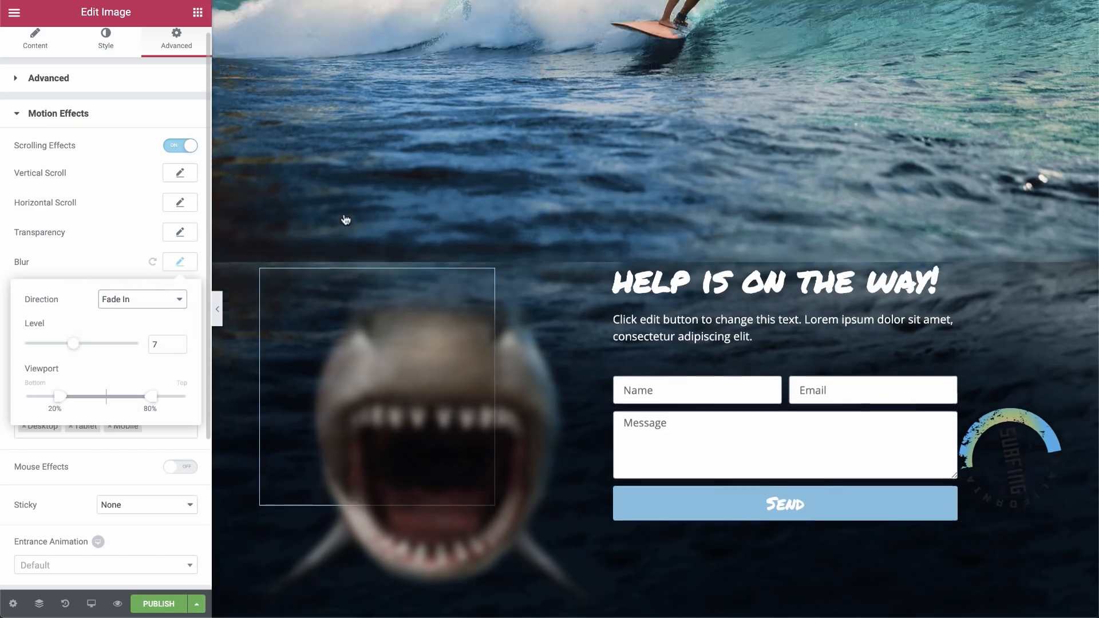
scroll(345, 220, down, 7)
scroll(346, 220, down, 1)
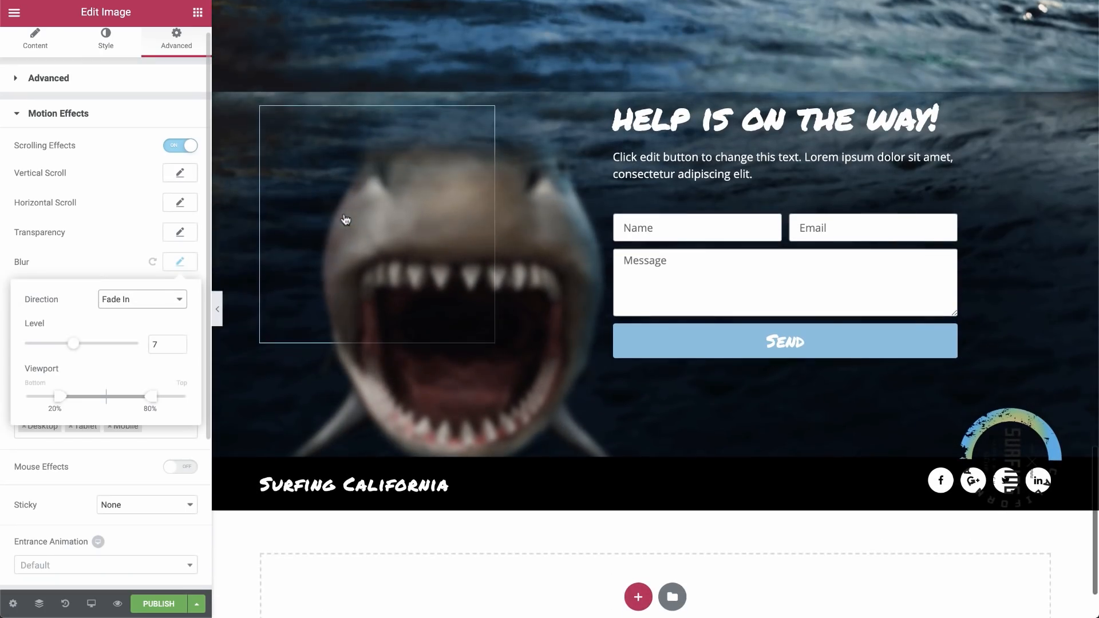
Try the Fade Out direction for the shark image's Blur effect and preview it while scrolling
click(128, 298)
click(154, 310)
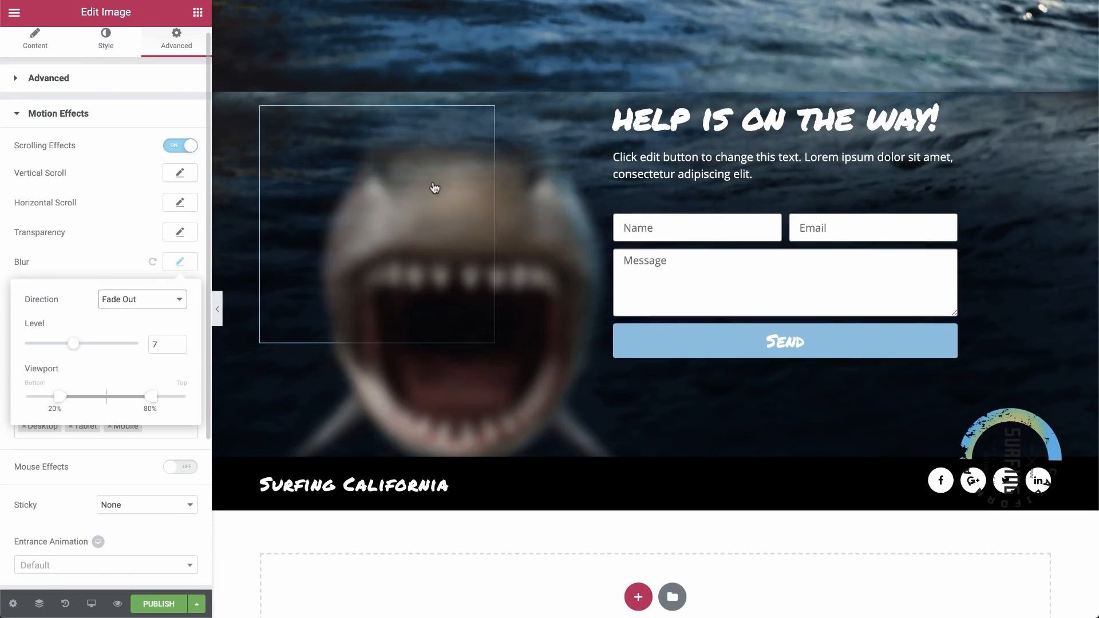
scroll(435, 187, up, 8)
scroll(434, 187, down, 2)
scroll(435, 186, down, 6)
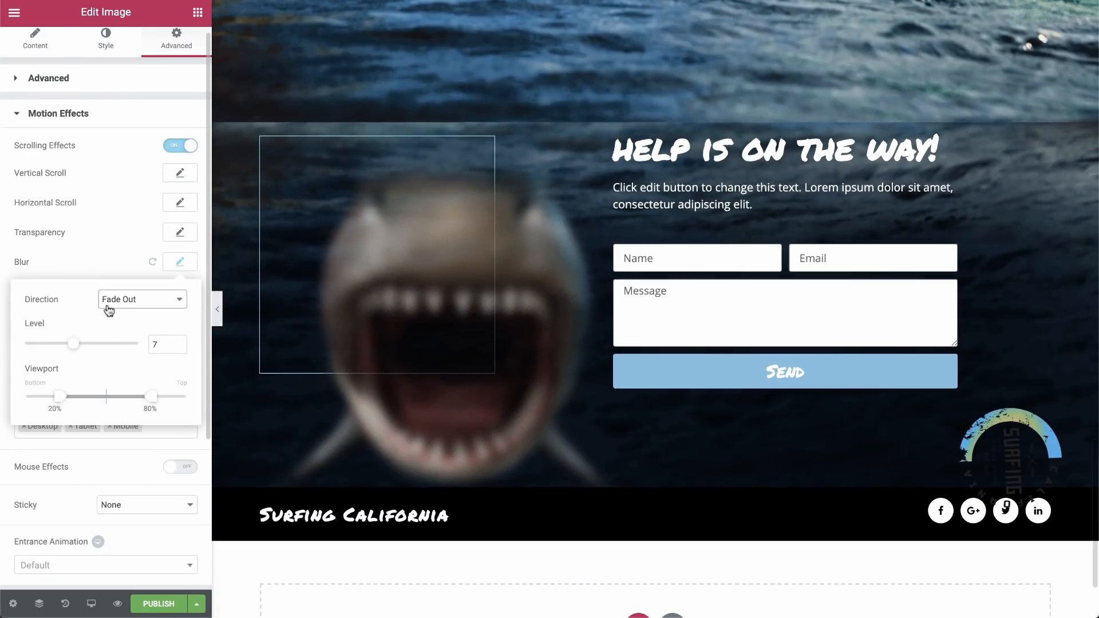
Try the Fade Out In direction for the shark image's Blur effect and preview it while scrolling
click(110, 309)
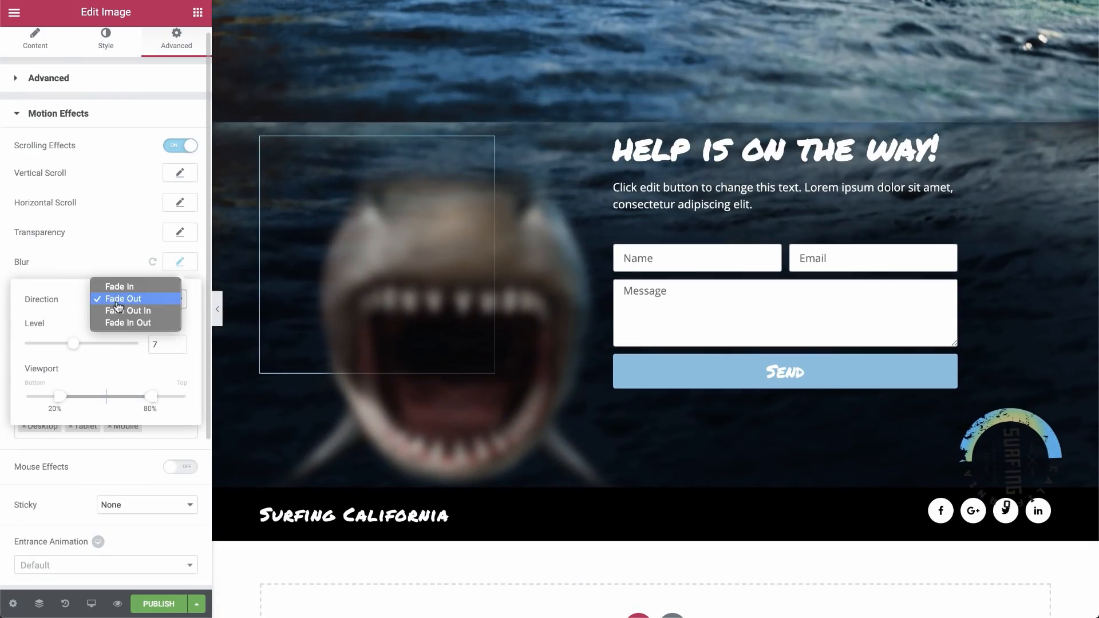
click(143, 307)
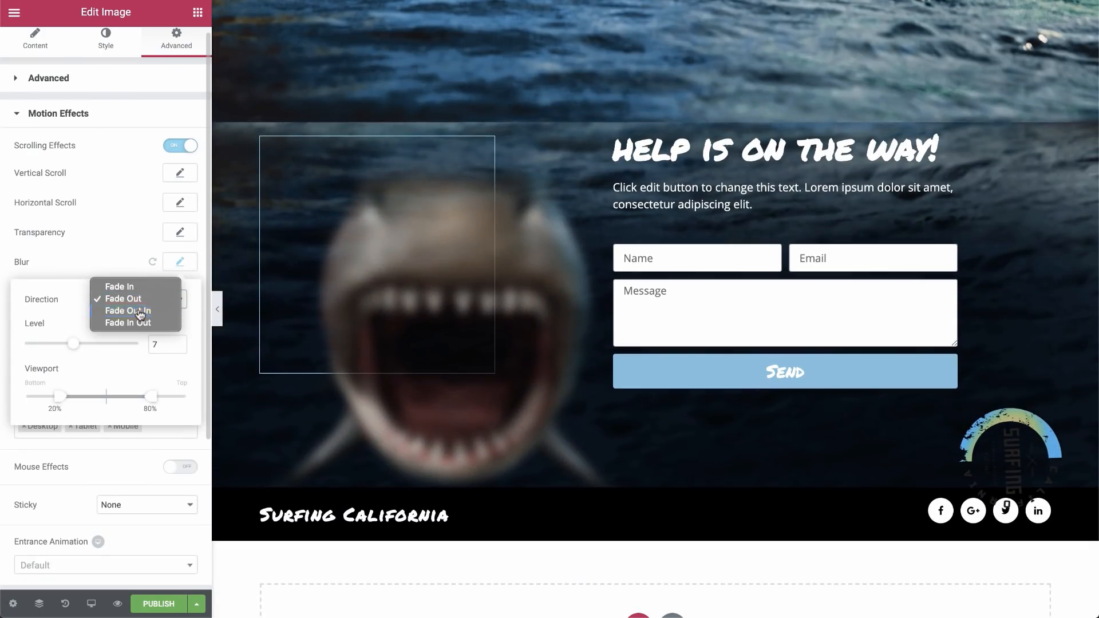
click(140, 314)
scroll(402, 318, up, 6)
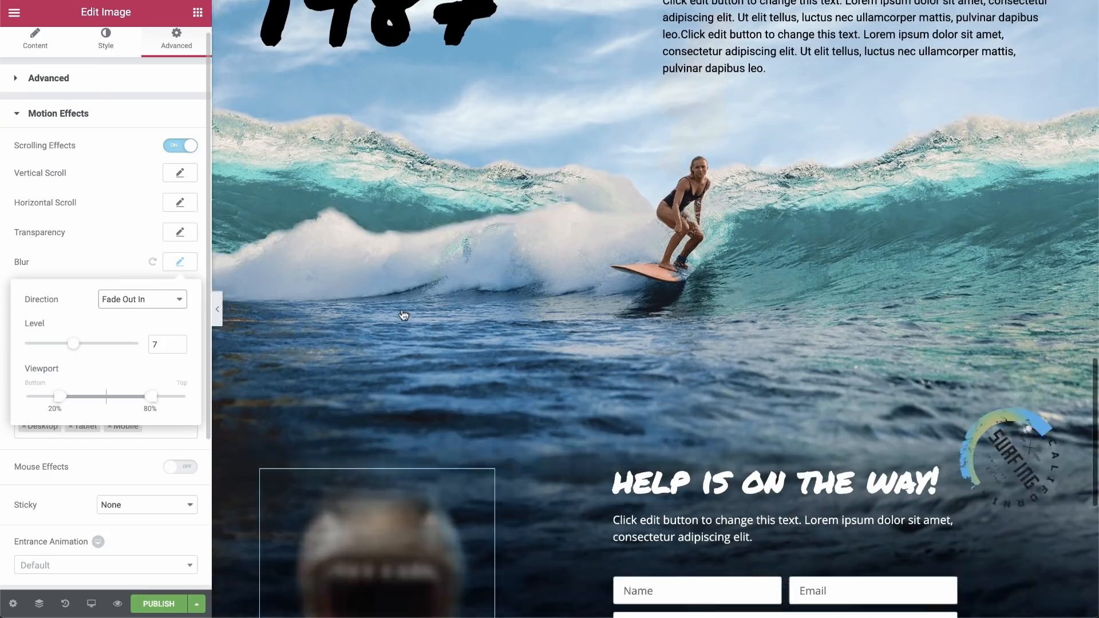
scroll(403, 315, down, 5)
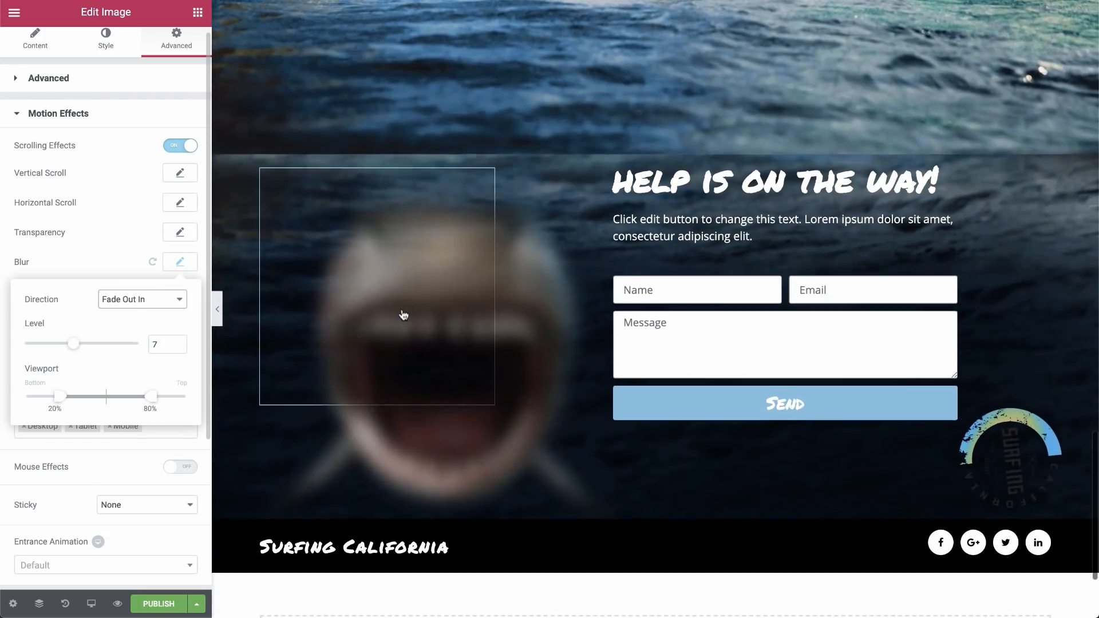
scroll(404, 315, down, 1)
scroll(403, 315, up, 2)
Try the Fade In Out direction for the shark image's Blur effect and preview it while scrolling
click(134, 300)
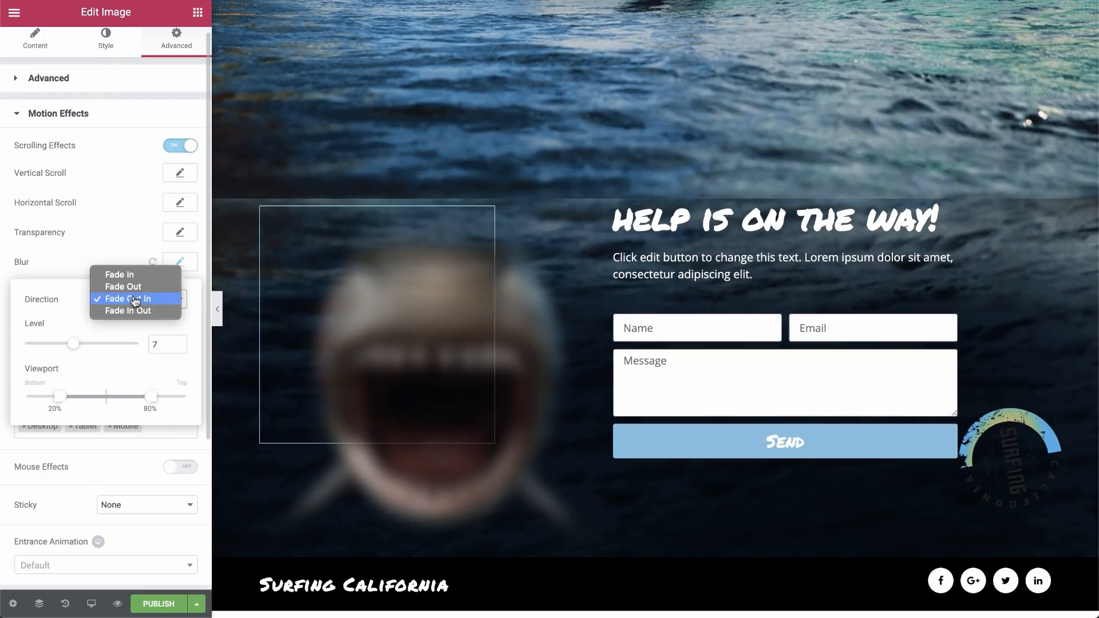
click(134, 310)
scroll(402, 319, up, 5)
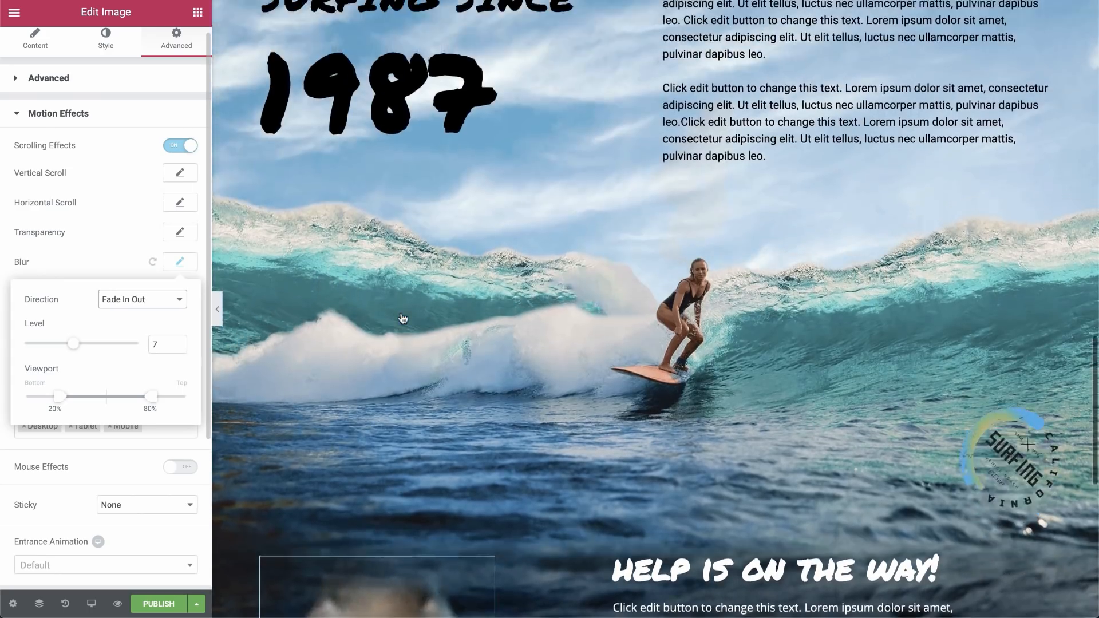
scroll(403, 318, down, 2)
scroll(403, 319, down, 8)
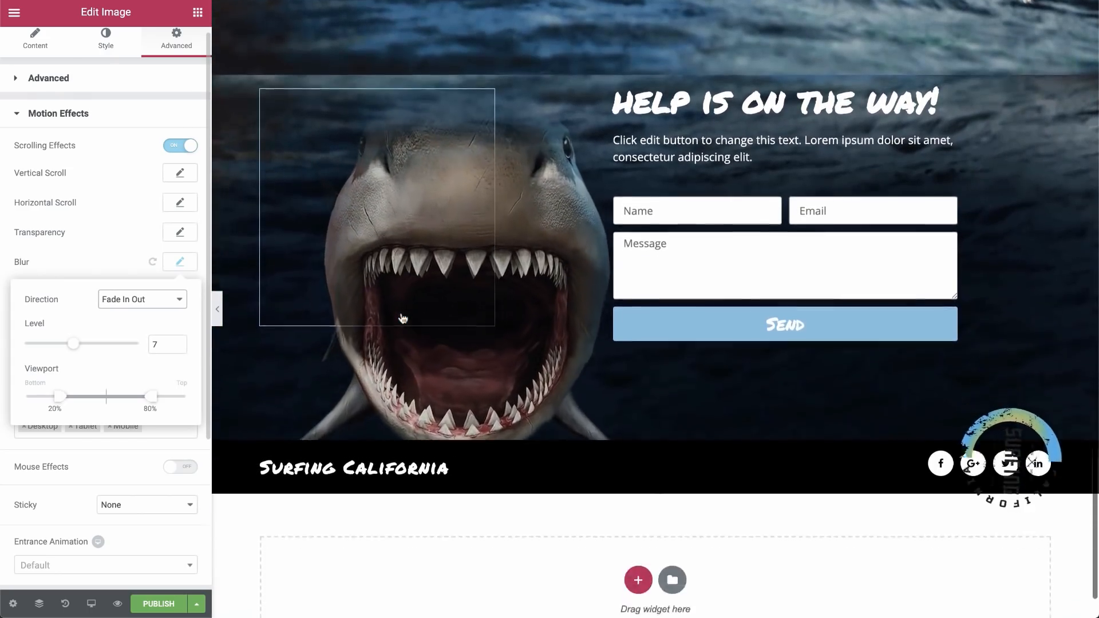
scroll(403, 319, up, 6)
scroll(402, 319, down, 3)
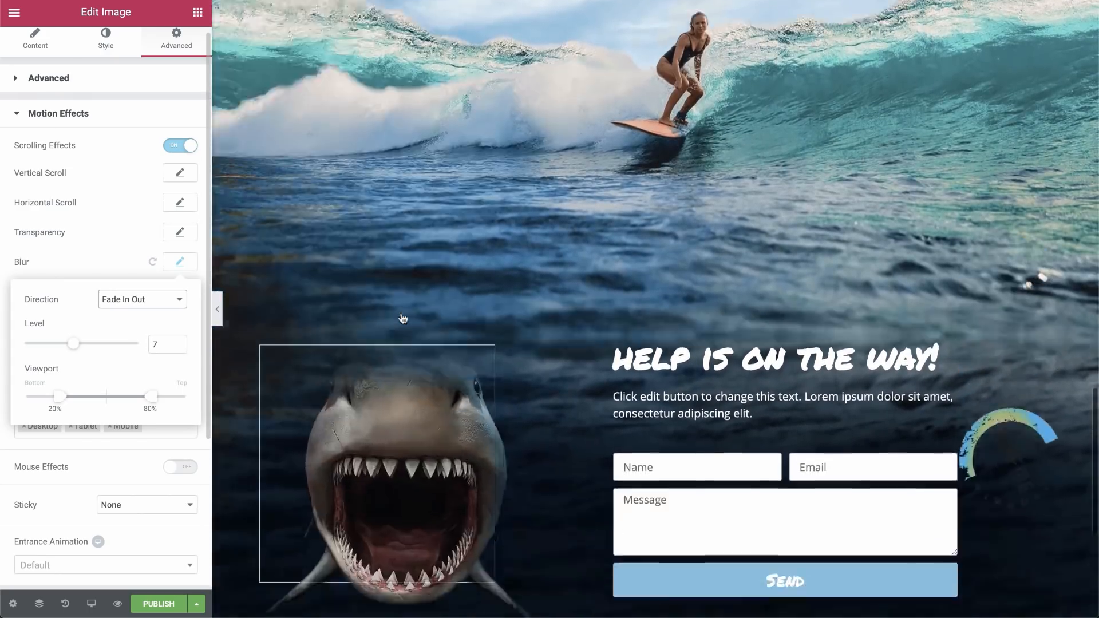
Return the shark image's Blur direction to Fade In and set the blur level to 11
click(131, 299)
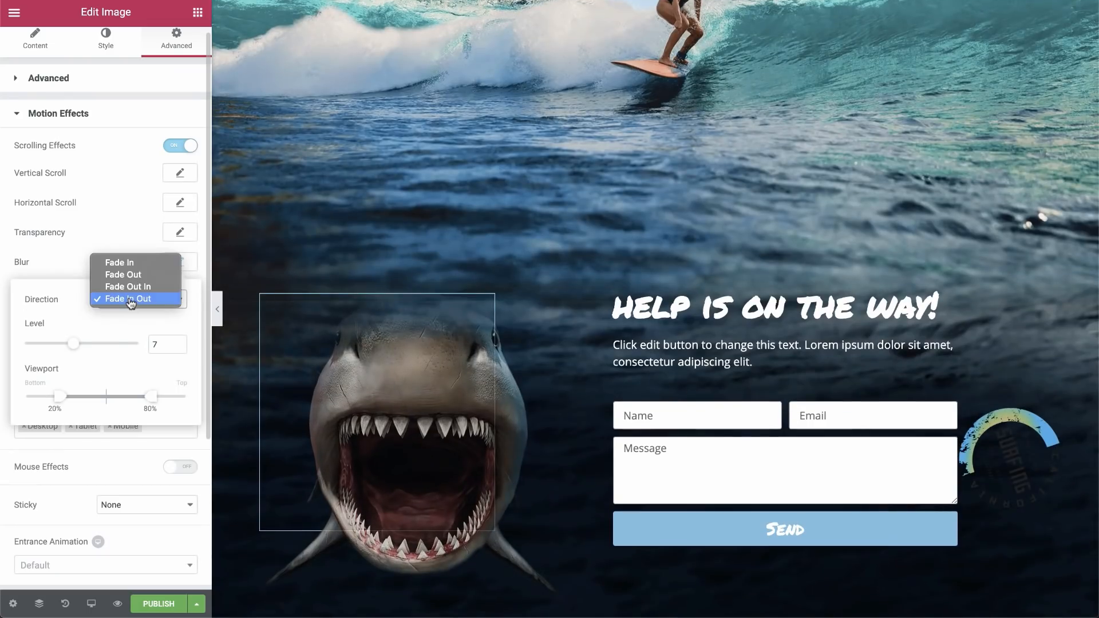
click(129, 264)
scroll(388, 357, down, 2)
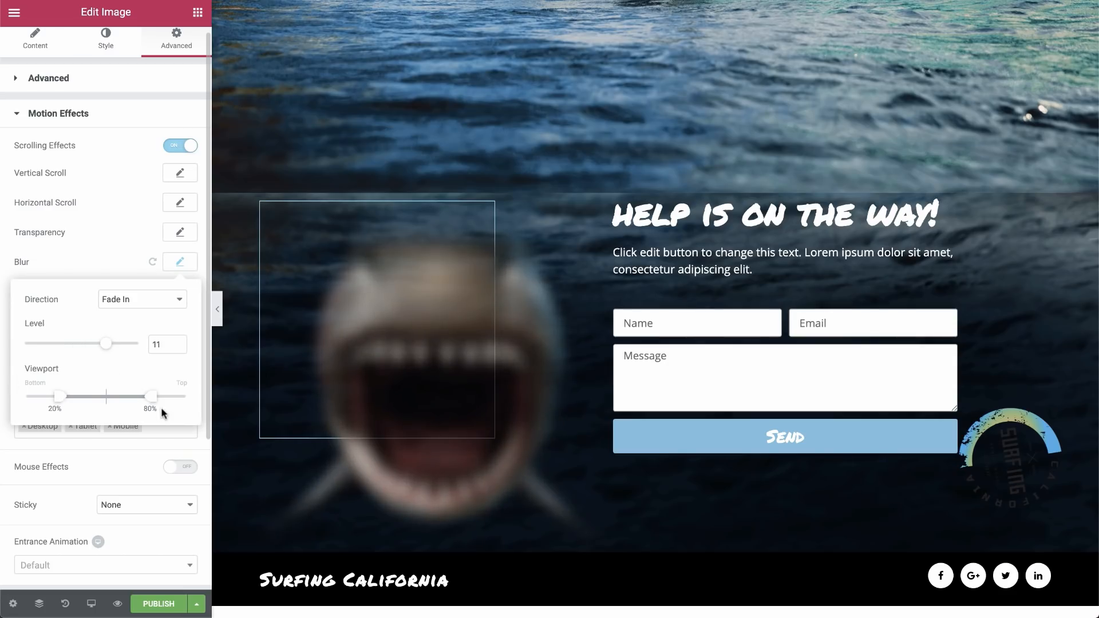
Set the upper viewport limit of the shark image's Blur effect to 49%, keeping the lower limit at 20%
drag(153, 403, 100, 422)
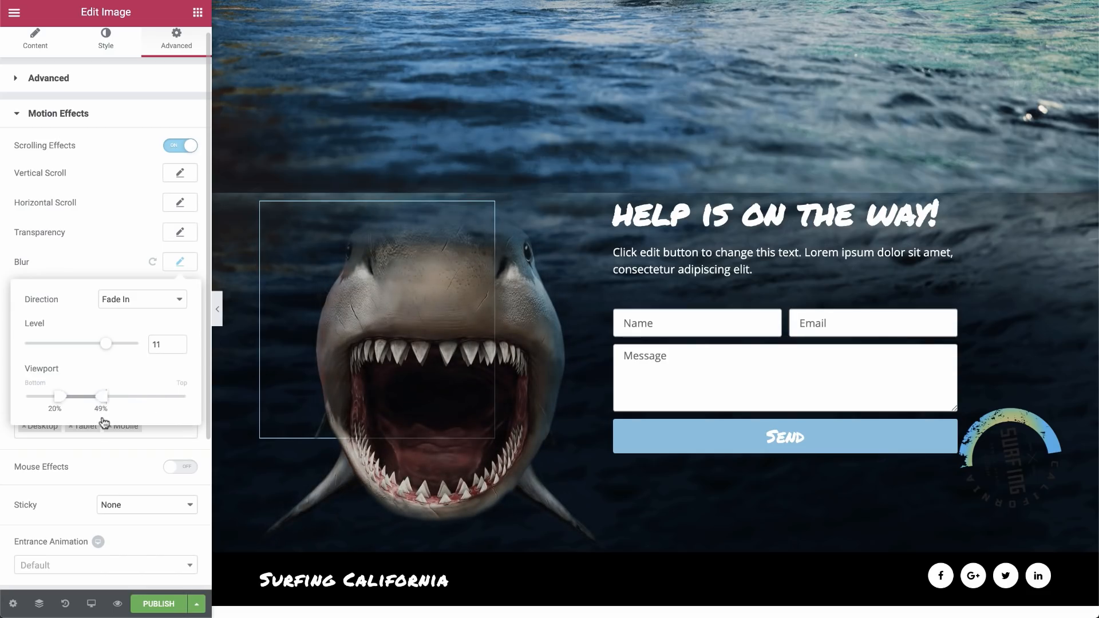
scroll(455, 399, down, 2)
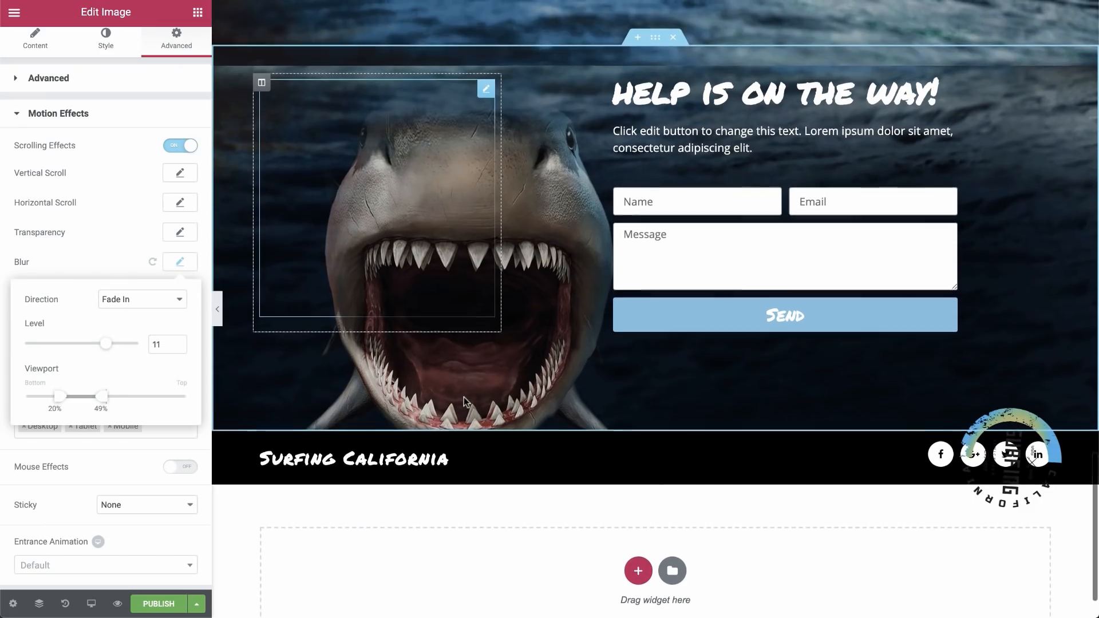
scroll(404, 331, up, 6)
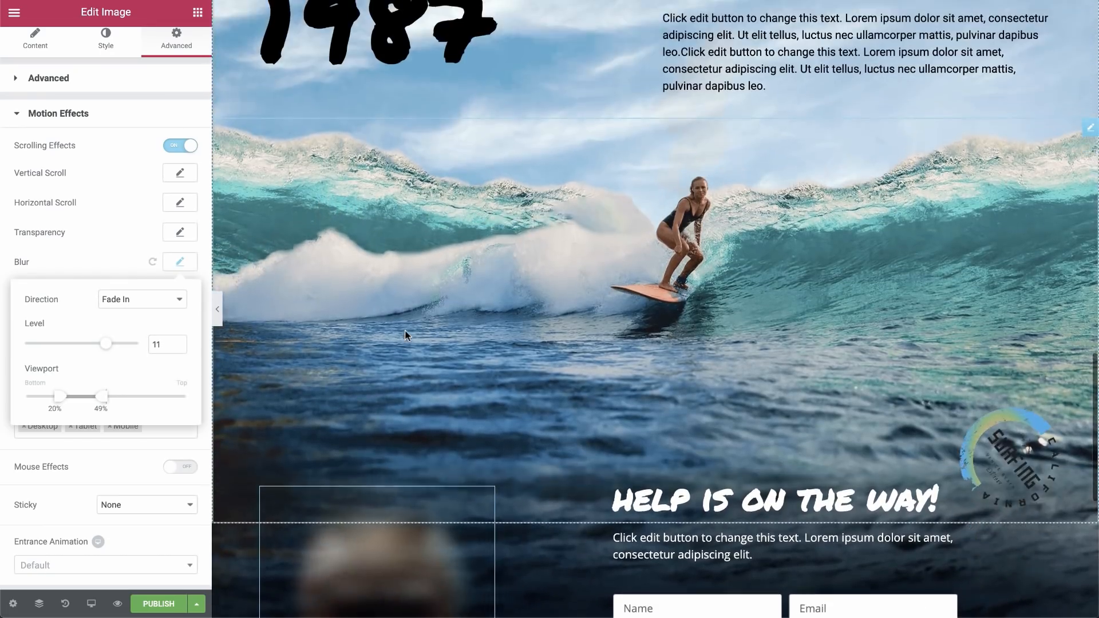
Examine how the shark image sharpens and scales while moving through the contact section, and close the Blur settings
scroll(404, 331, down, 1)
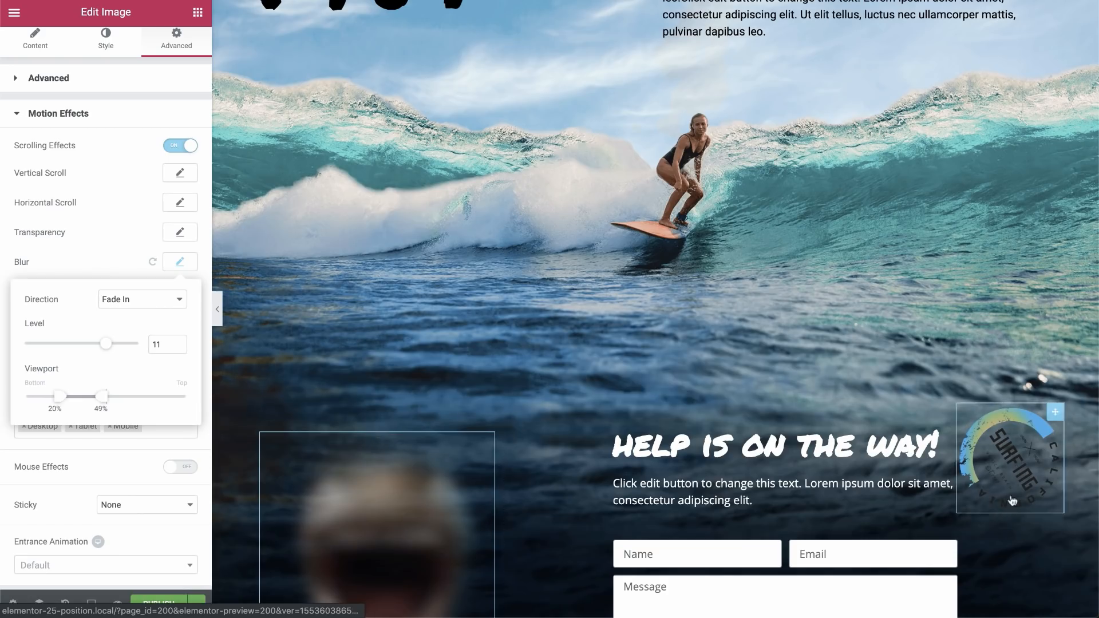
scroll(1010, 542, down, 1)
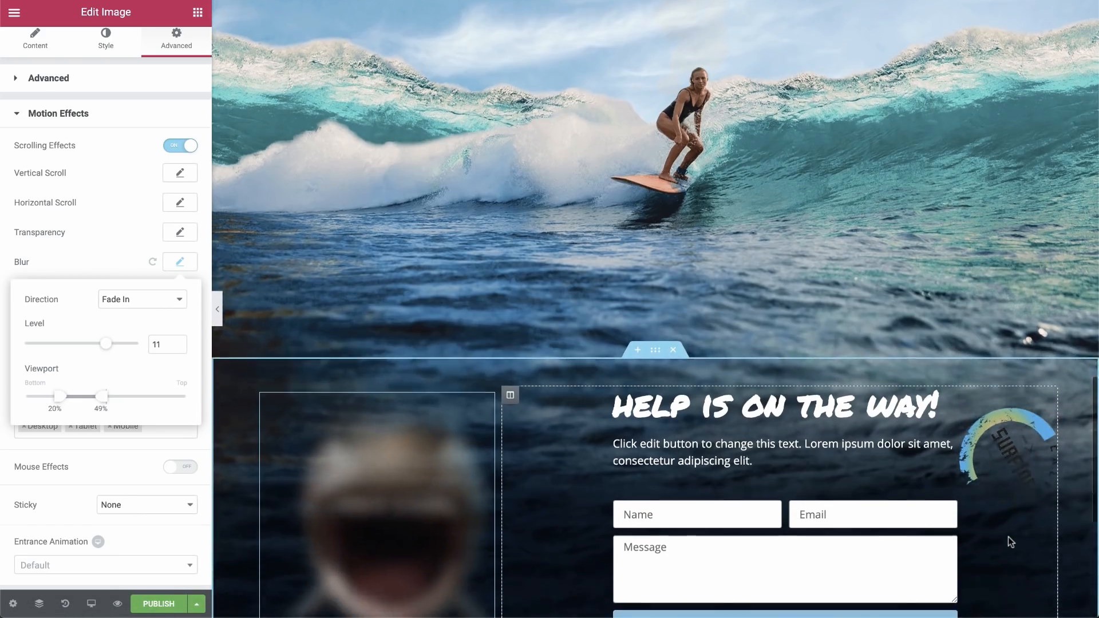
scroll(1008, 536, down, 3)
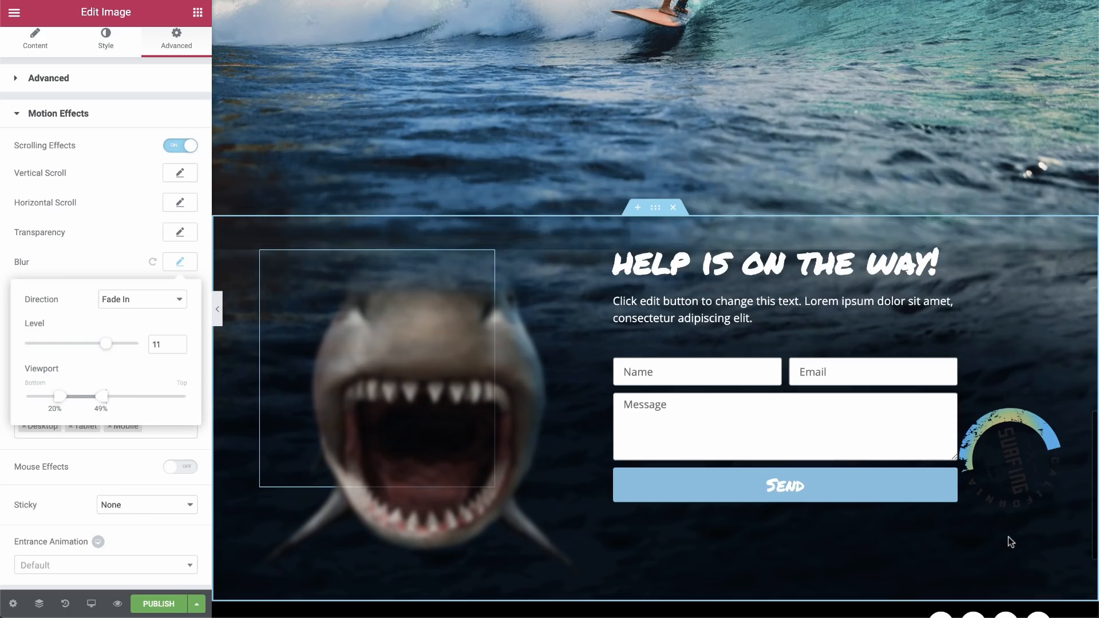
scroll(1007, 537, down, 1)
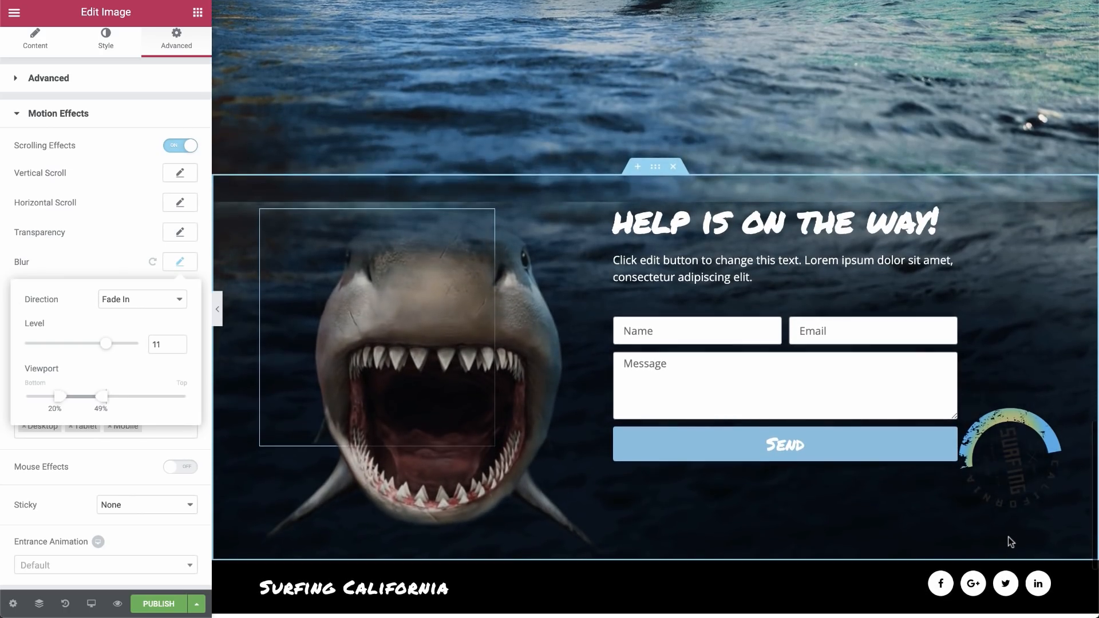
scroll(1008, 537, down, 2)
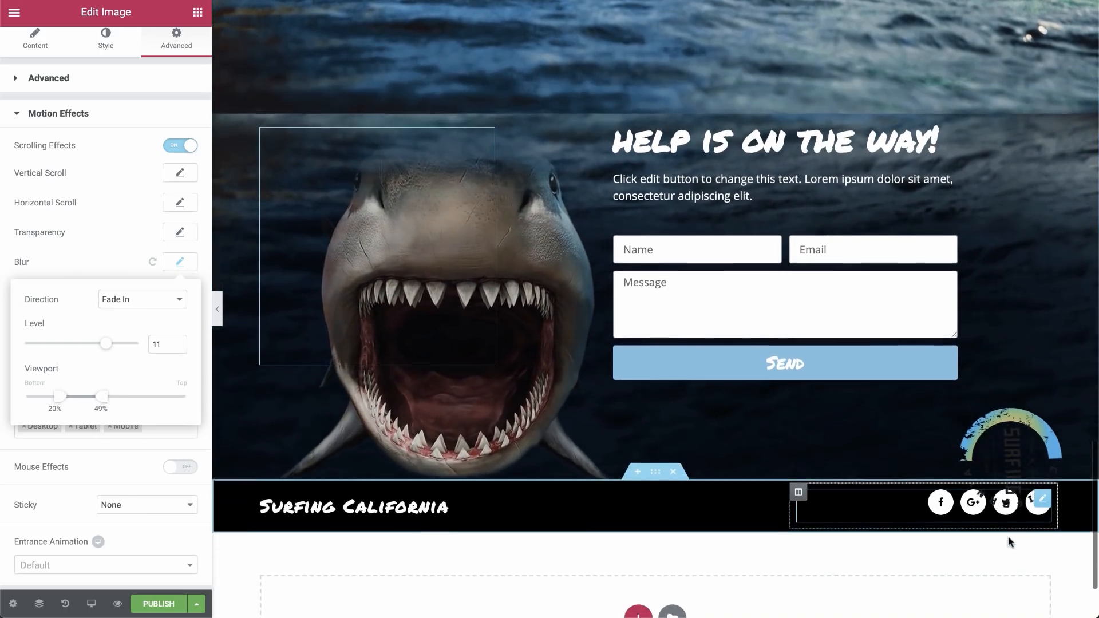
scroll(1008, 541, down, 2)
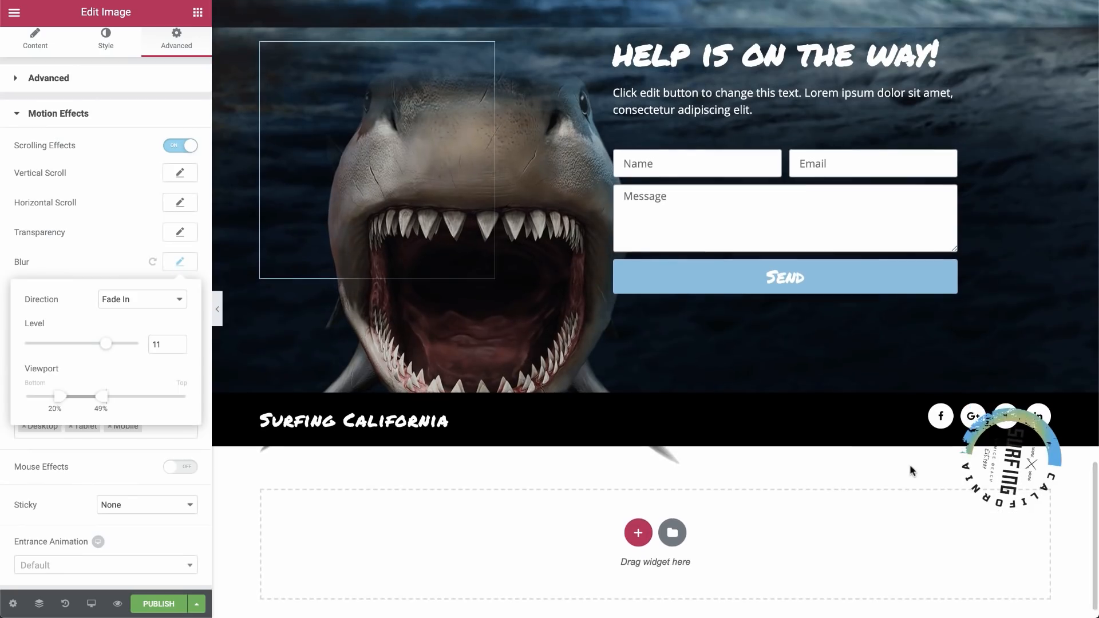
scroll(910, 464, up, 5)
scroll(909, 465, down, 3)
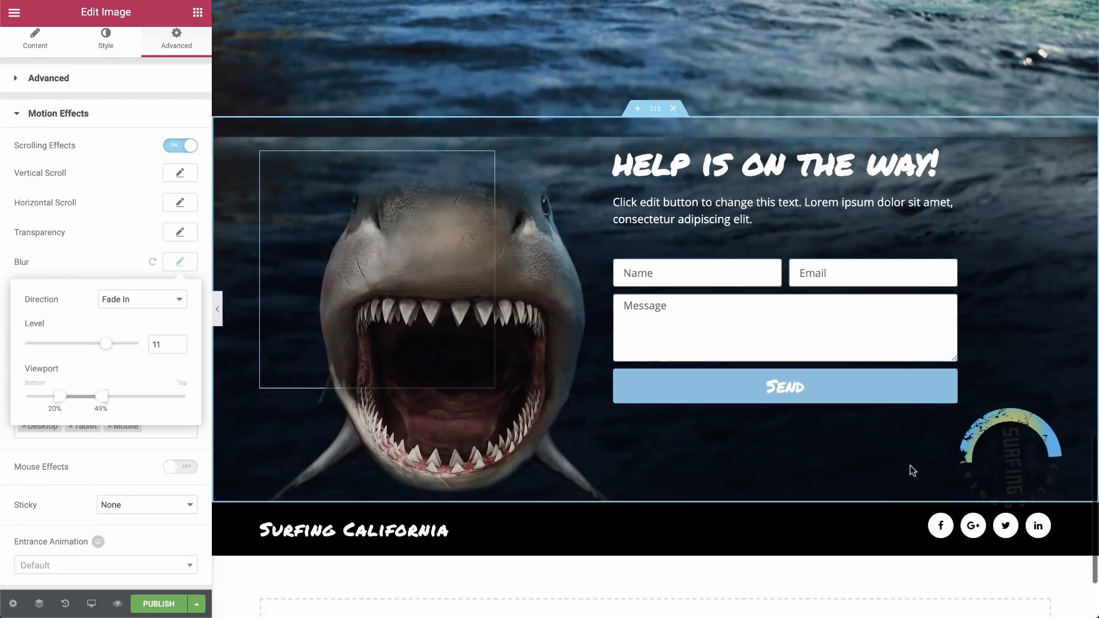
scroll(910, 465, up, 2)
click(166, 267)
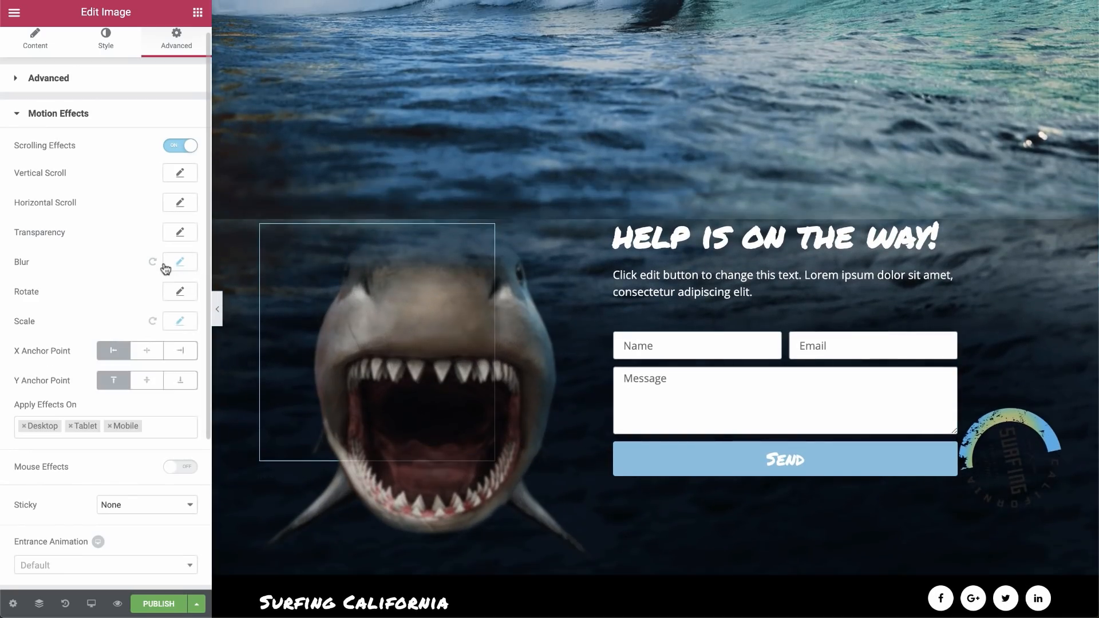
scroll(517, 344, up, 4)
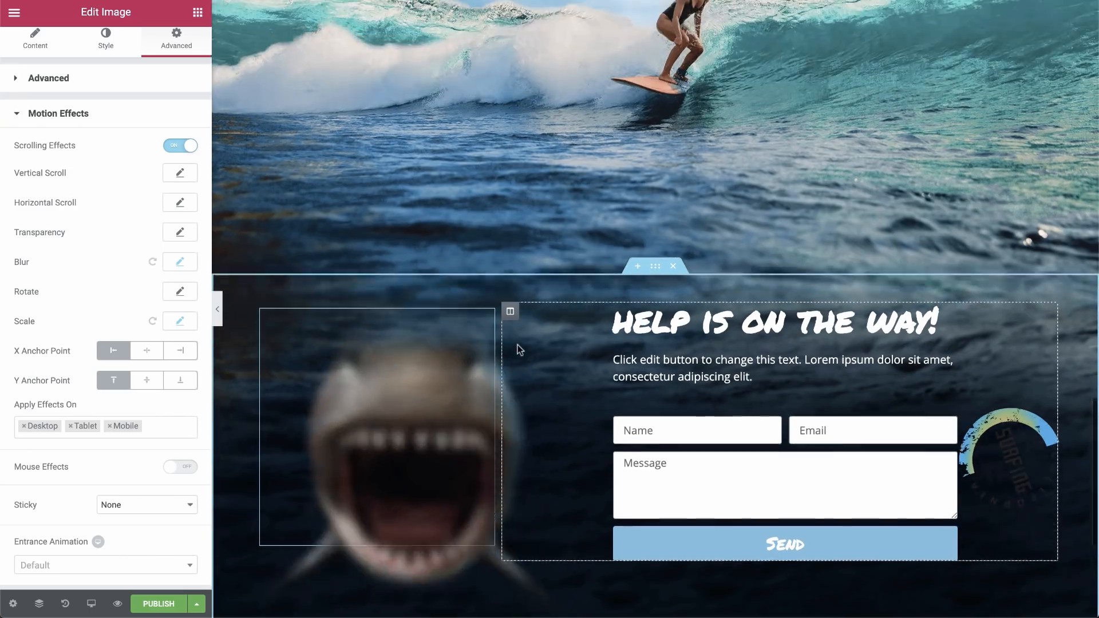
scroll(517, 345, down, 5)
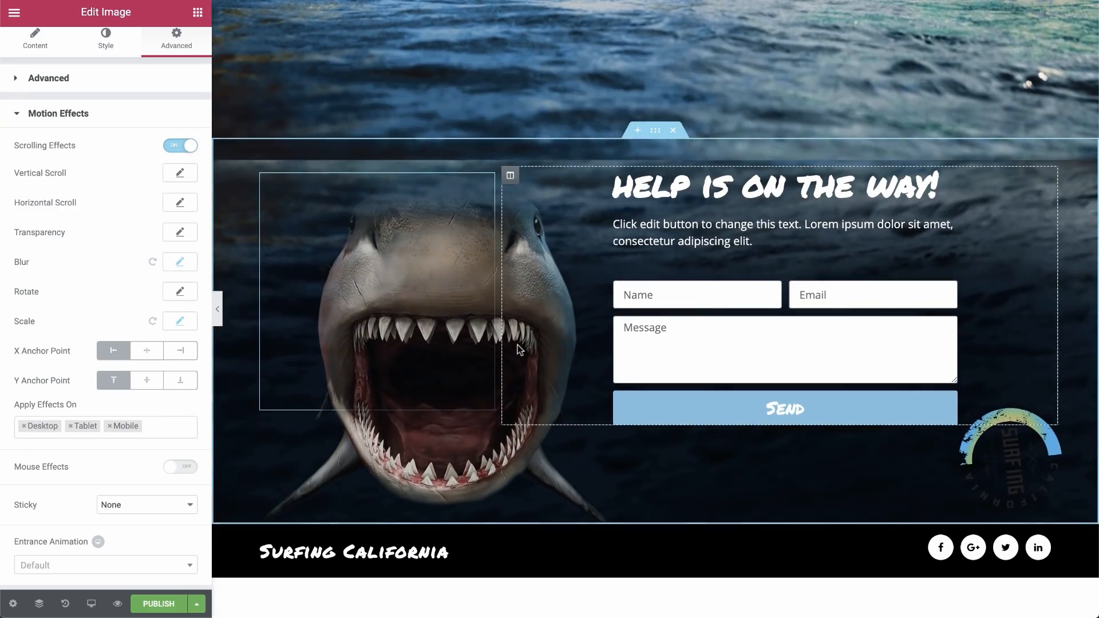